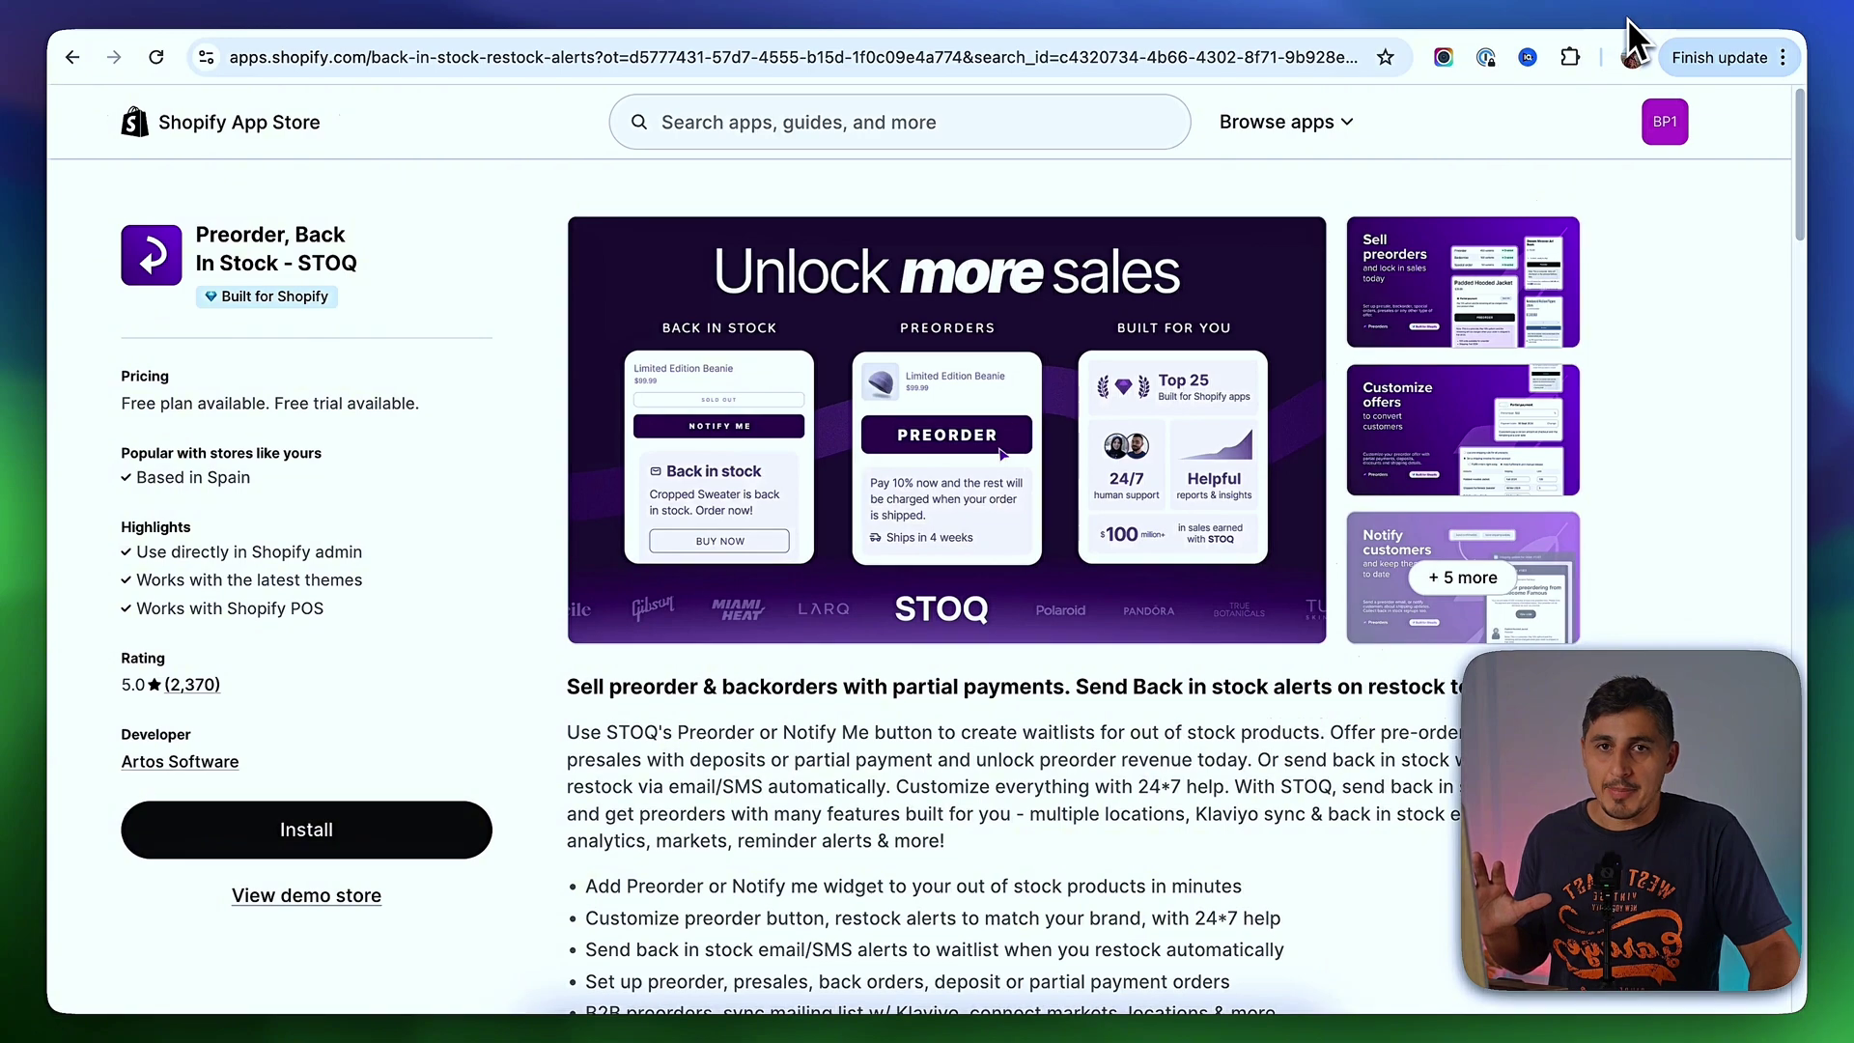
- Install the Preorder, Back In Stock - STOQ app on the store and approve its requested data access
left_click_drag(295, 262, 348, 263)
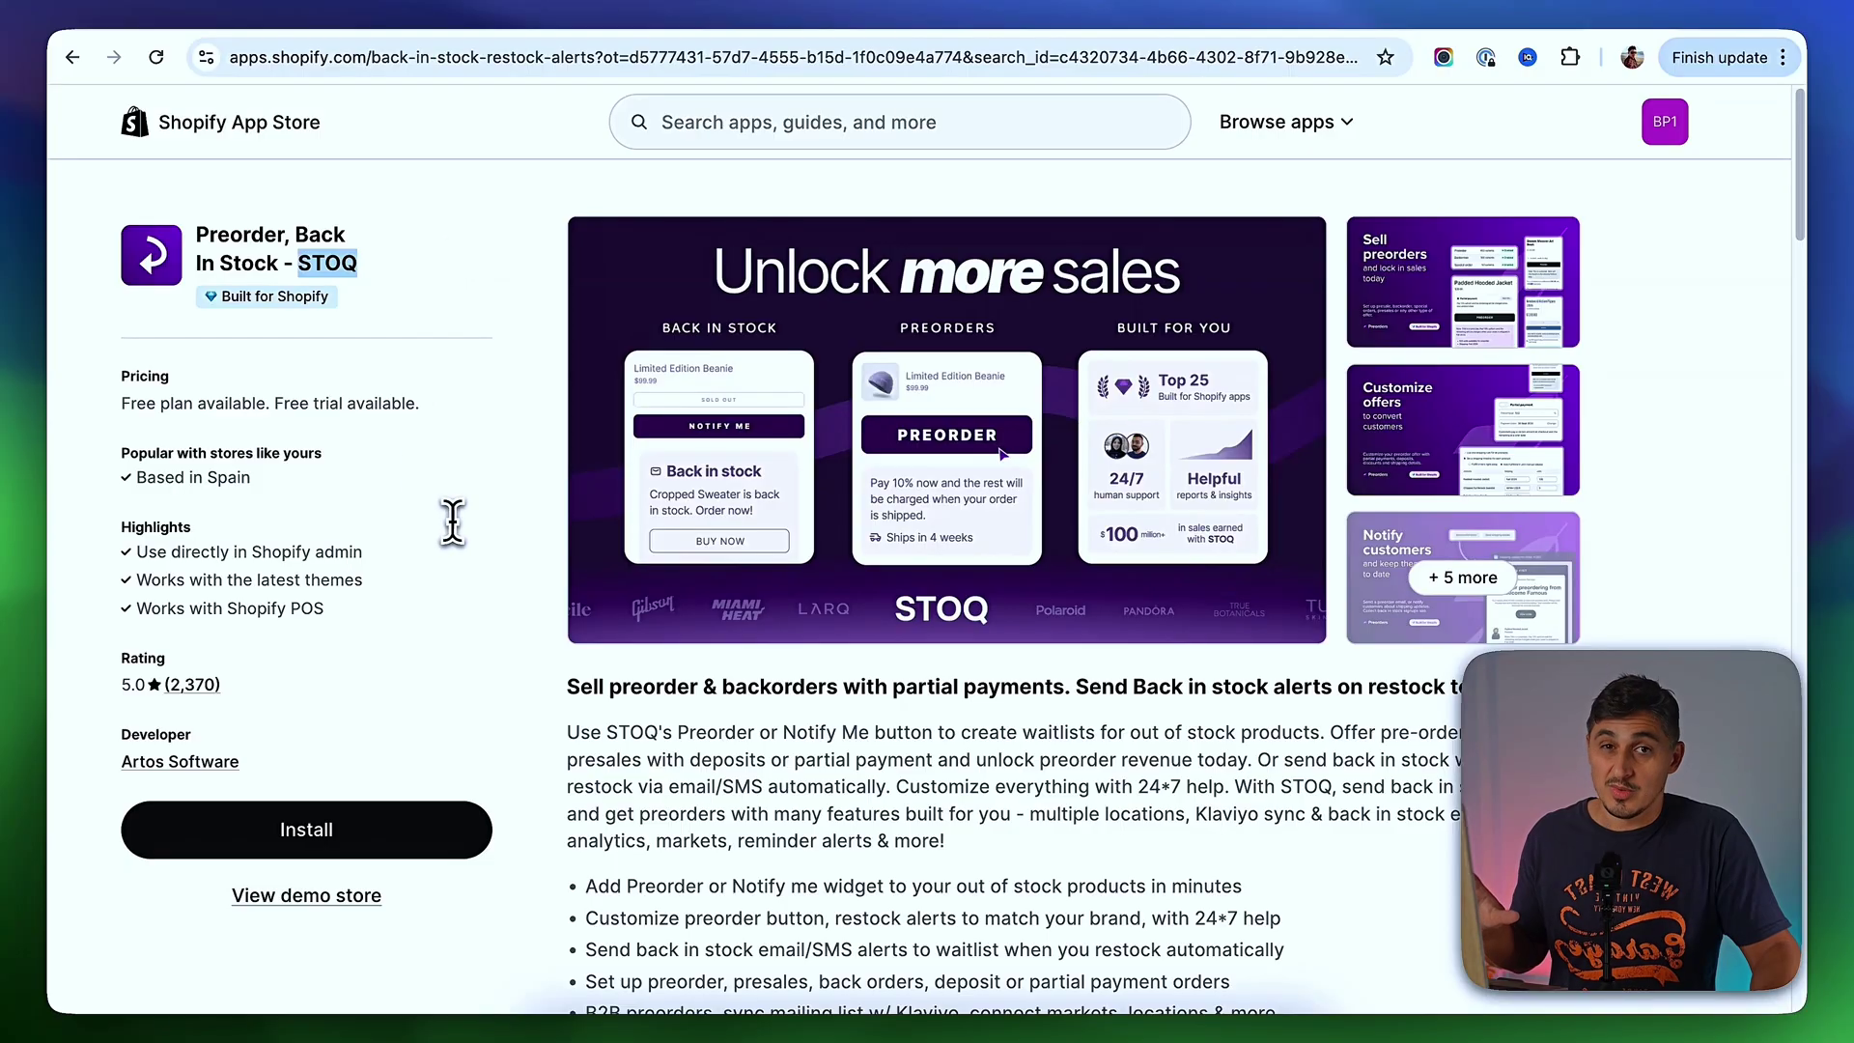
left_click(504, 736)
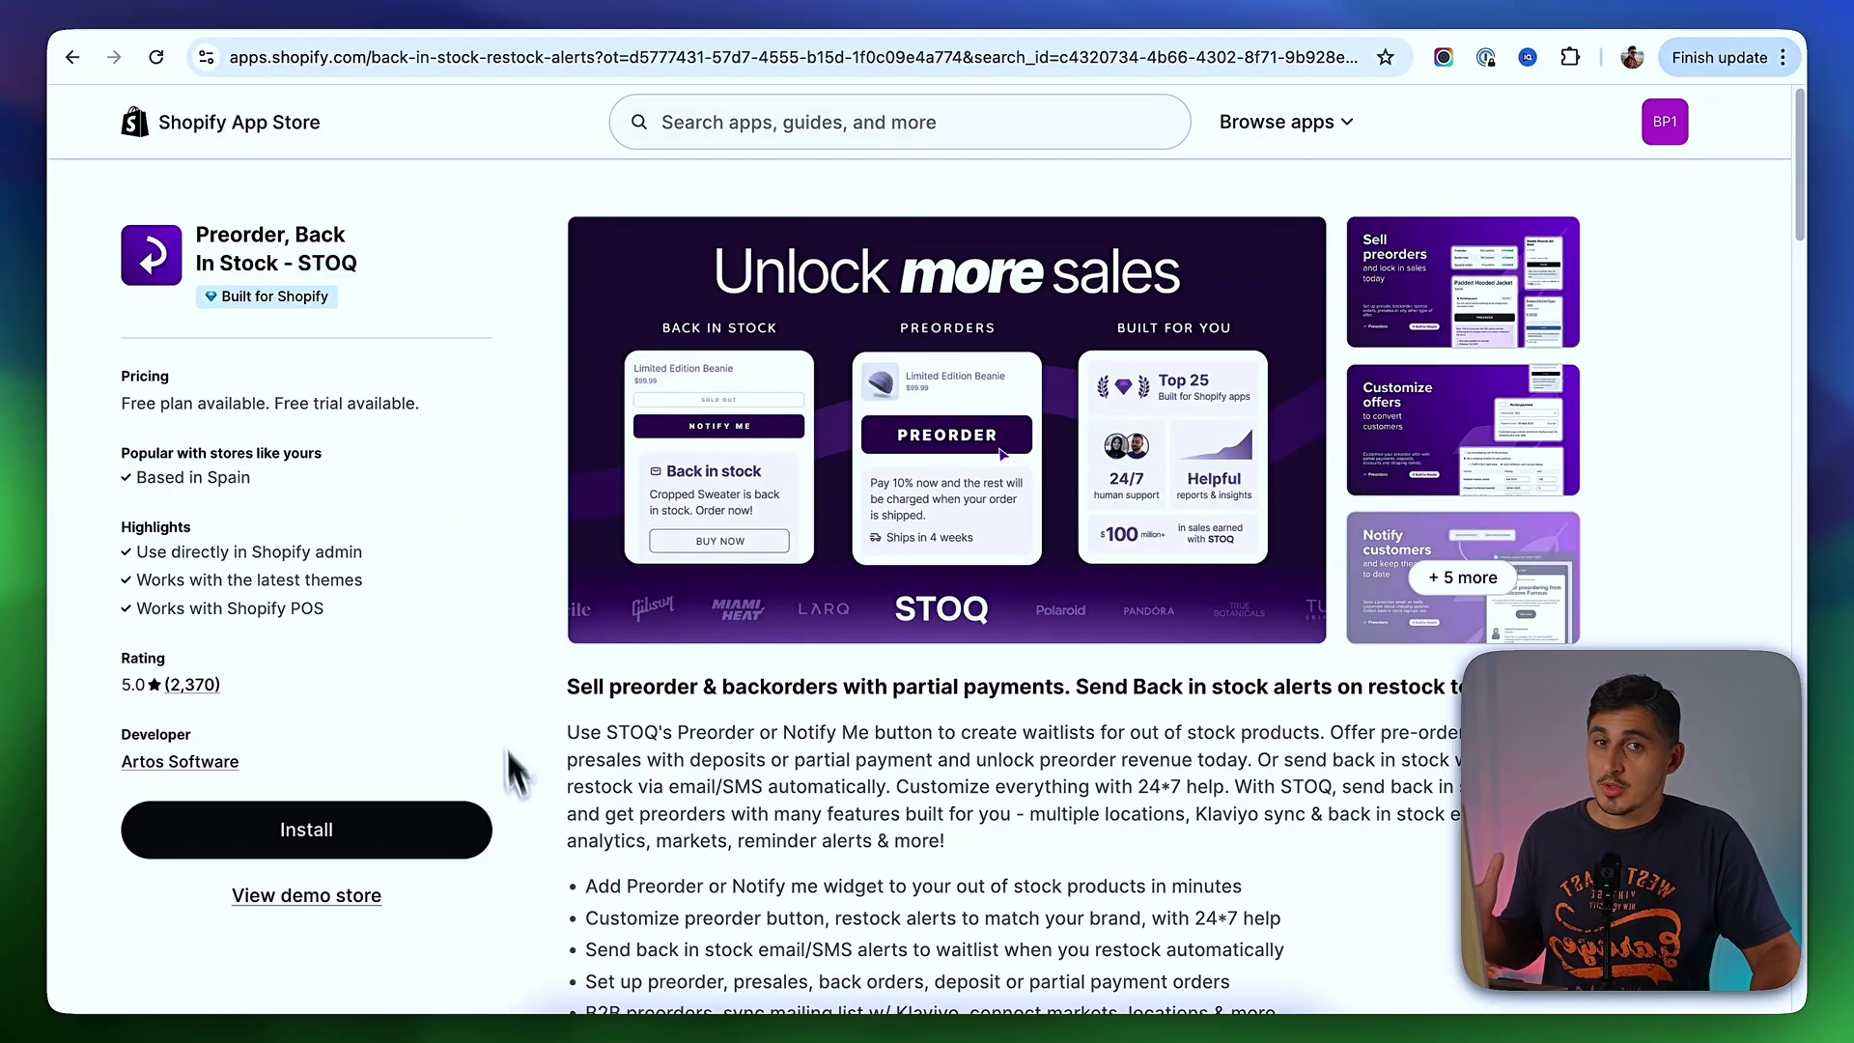
left_click(330, 832)
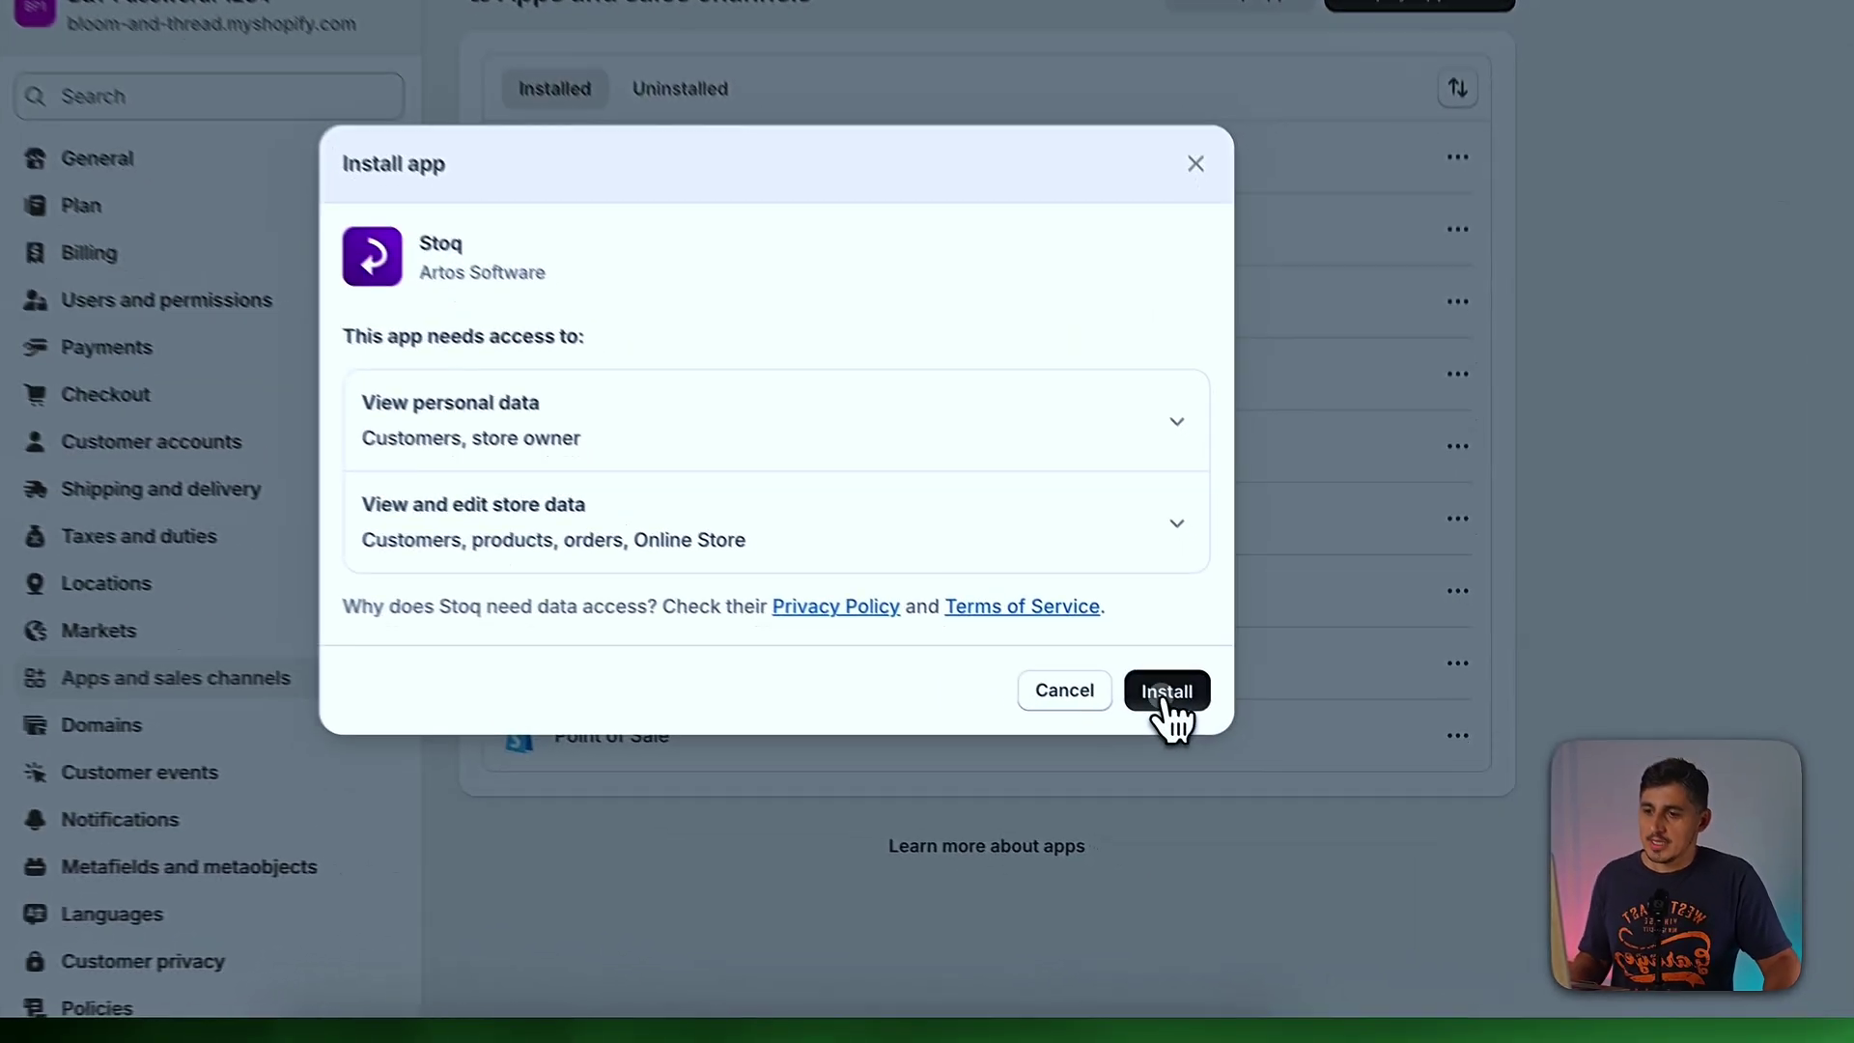
left_click(1235, 758)
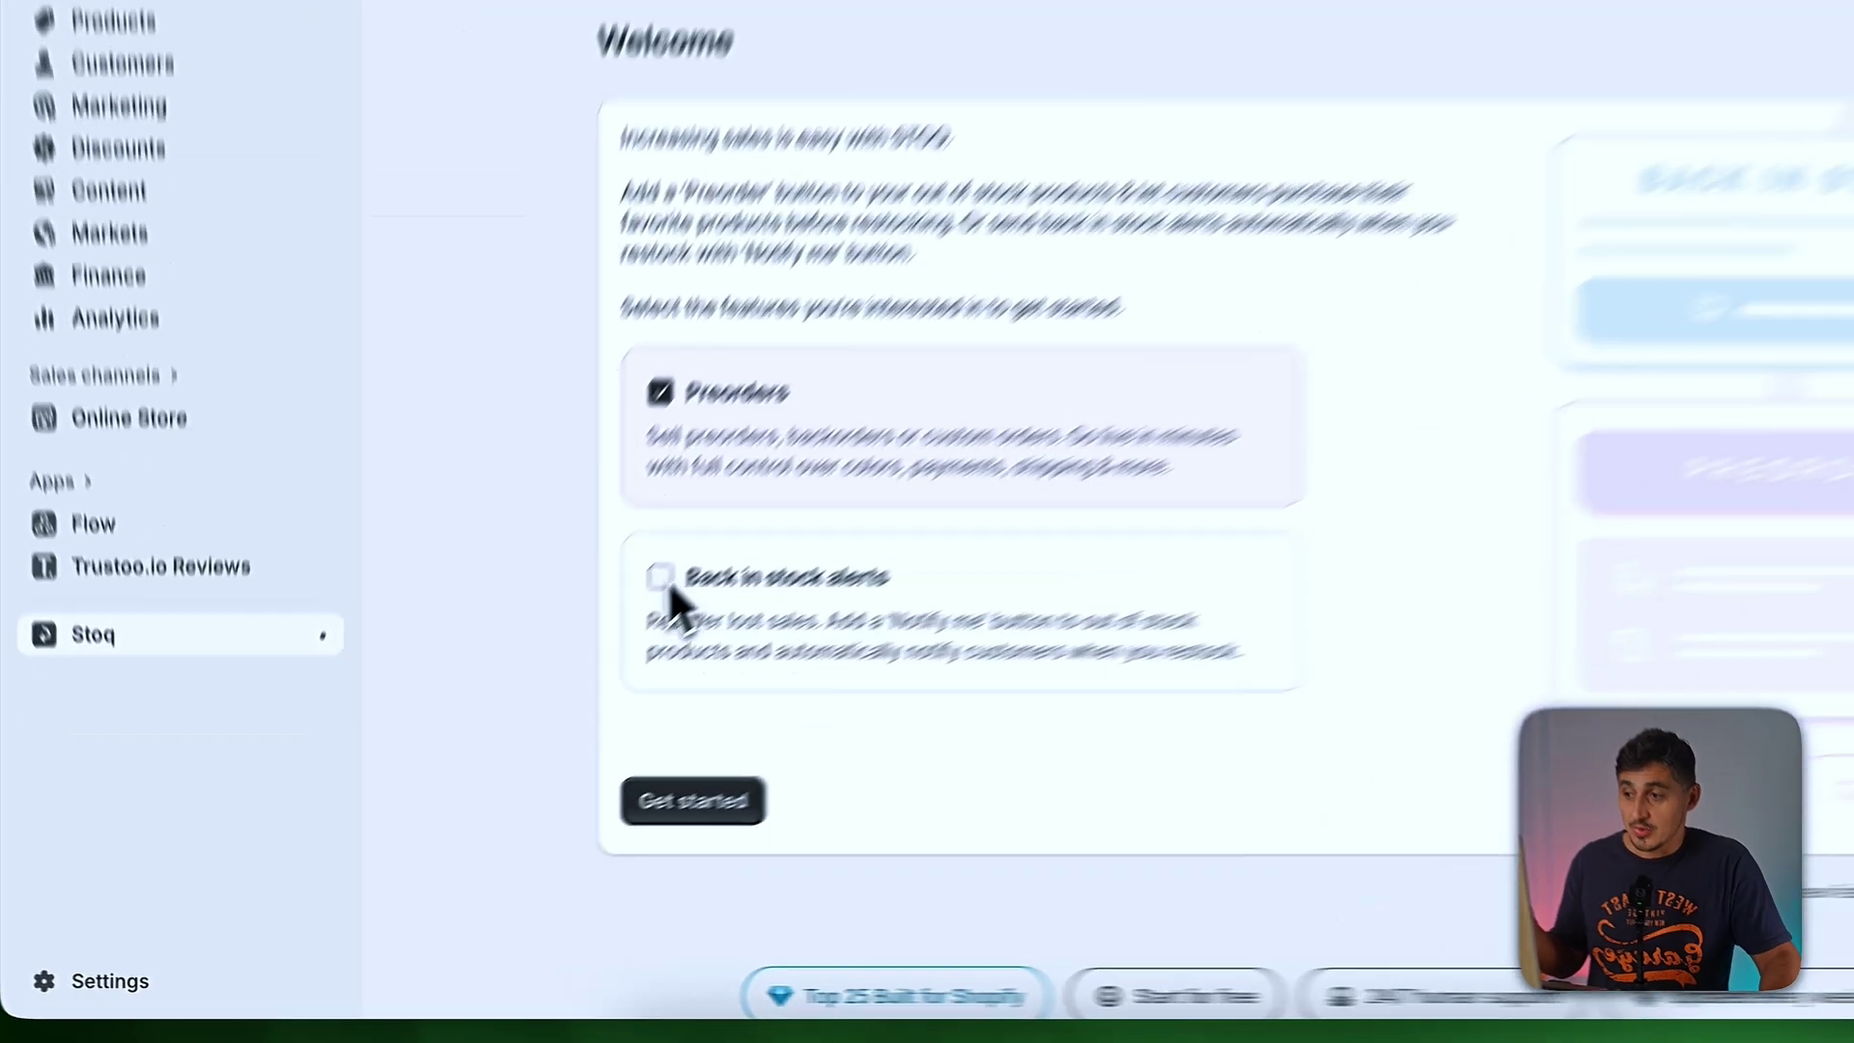
- Start the Stoq setup with Back in stock alerts also selected, and open the theme editor for enabling the app embed
left_click(556, 673)
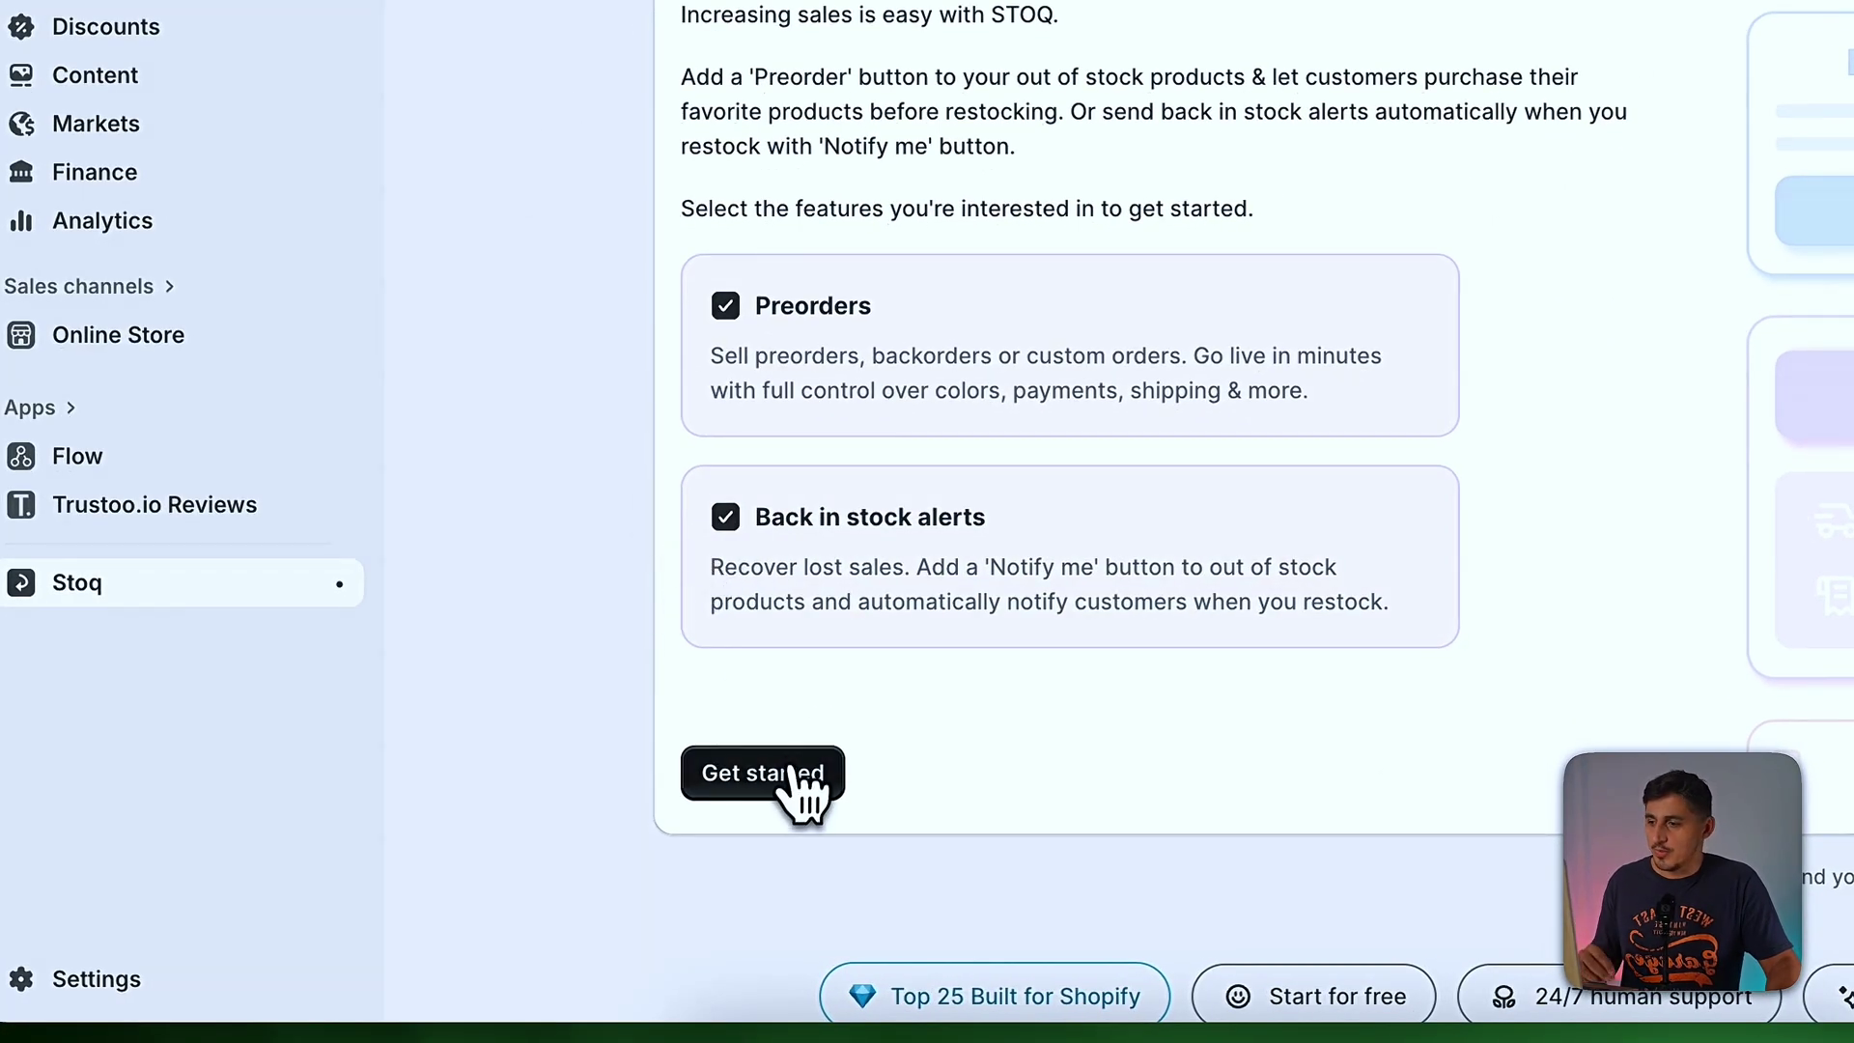
left_click(768, 784)
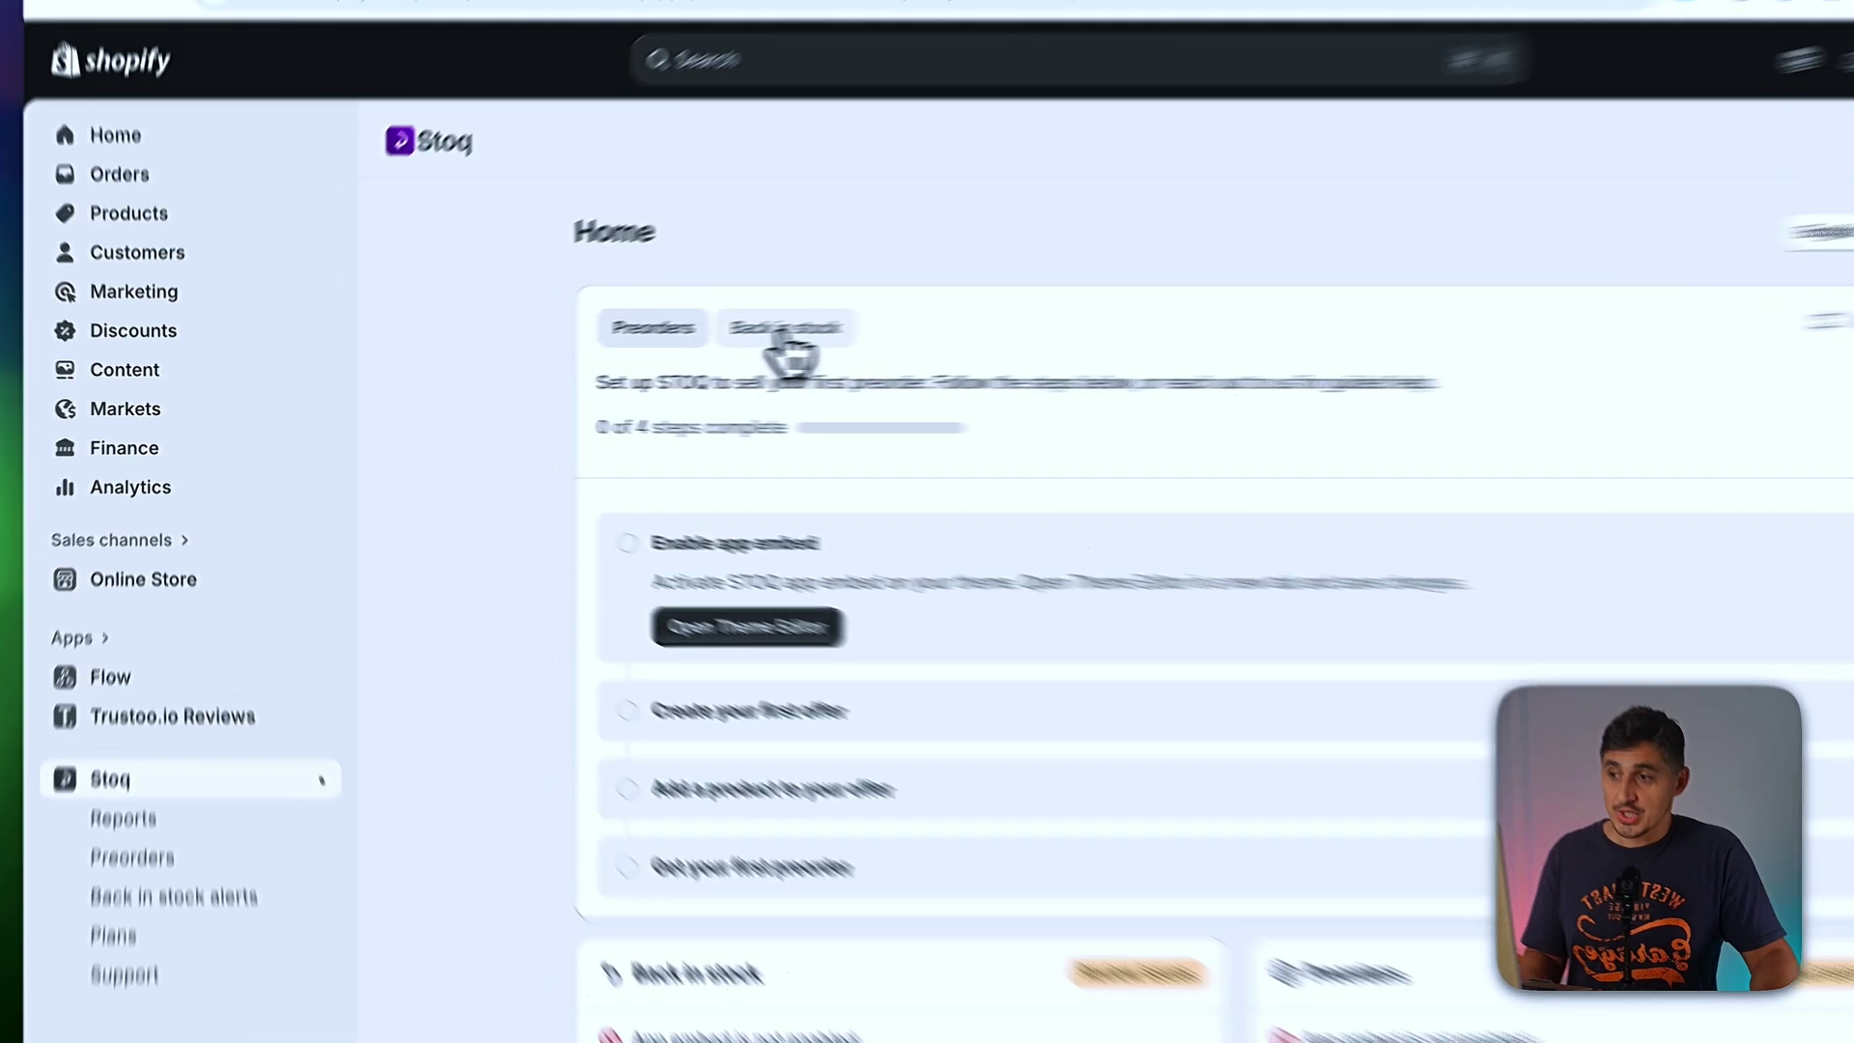
left_click(680, 343)
left_click(794, 318)
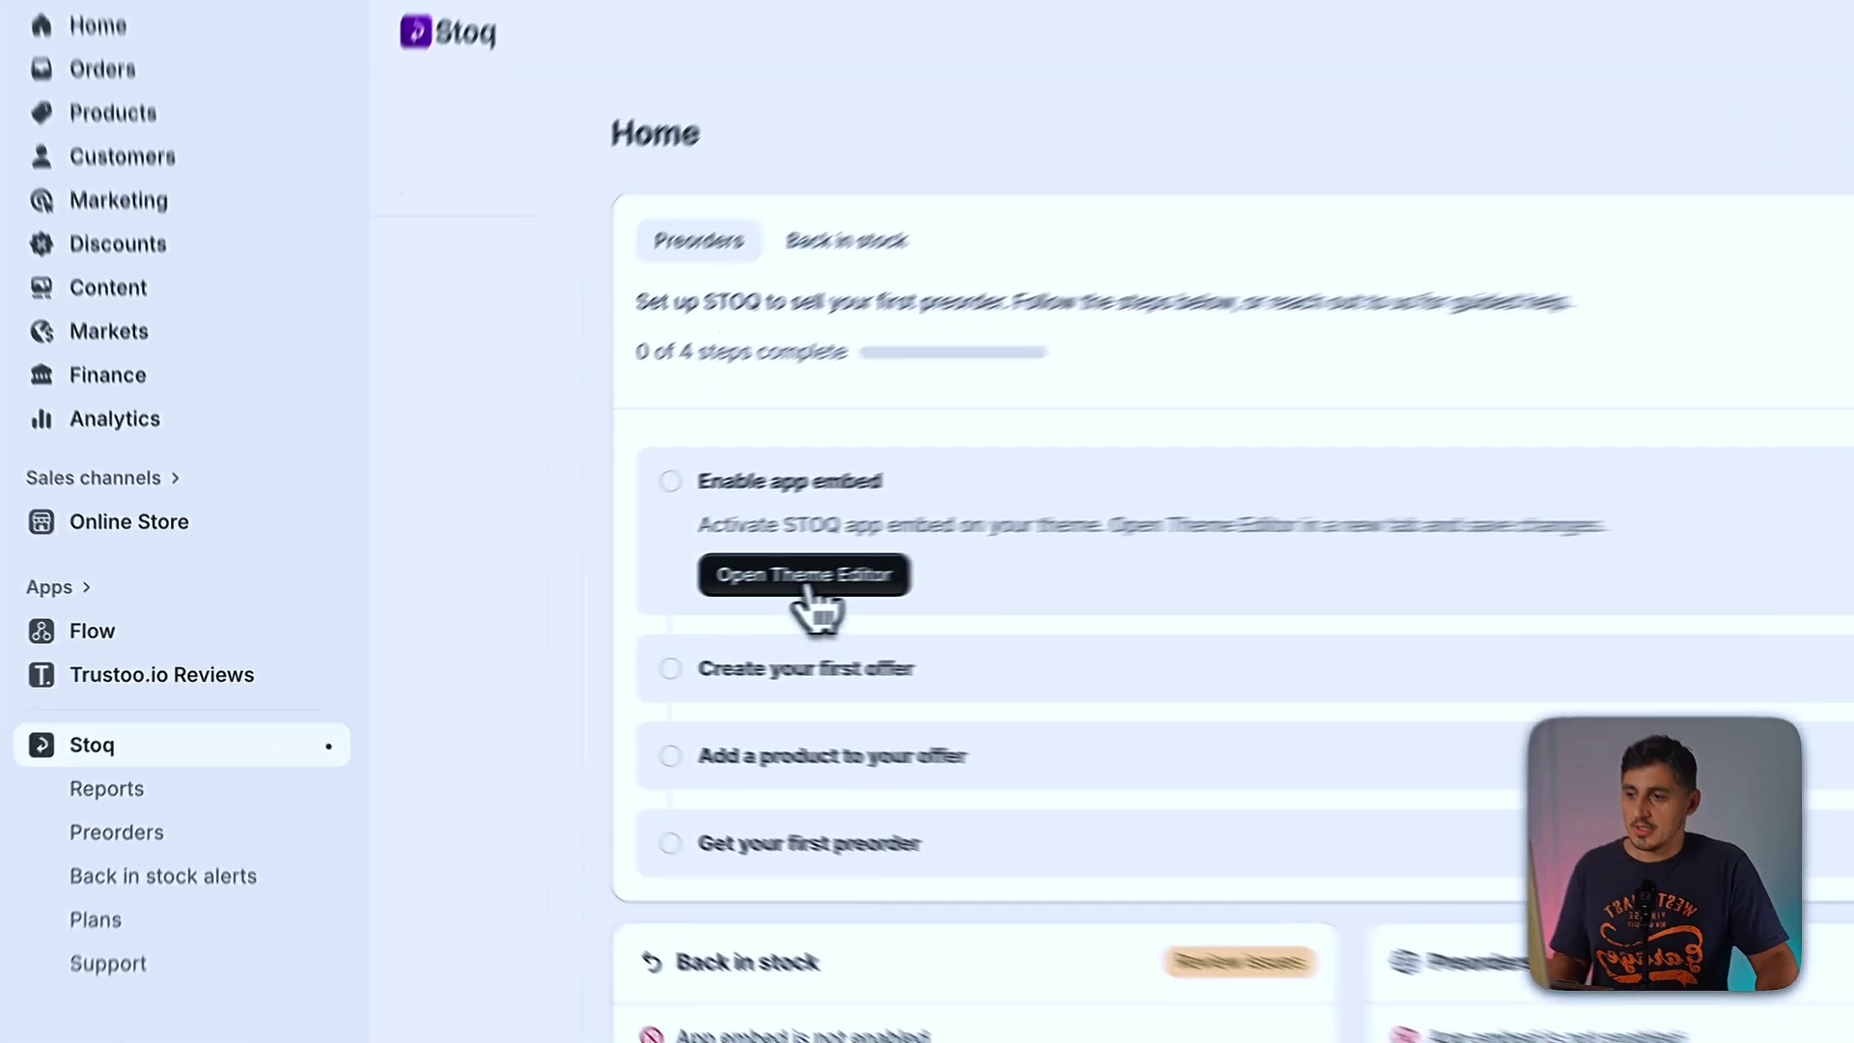
left_click(807, 582)
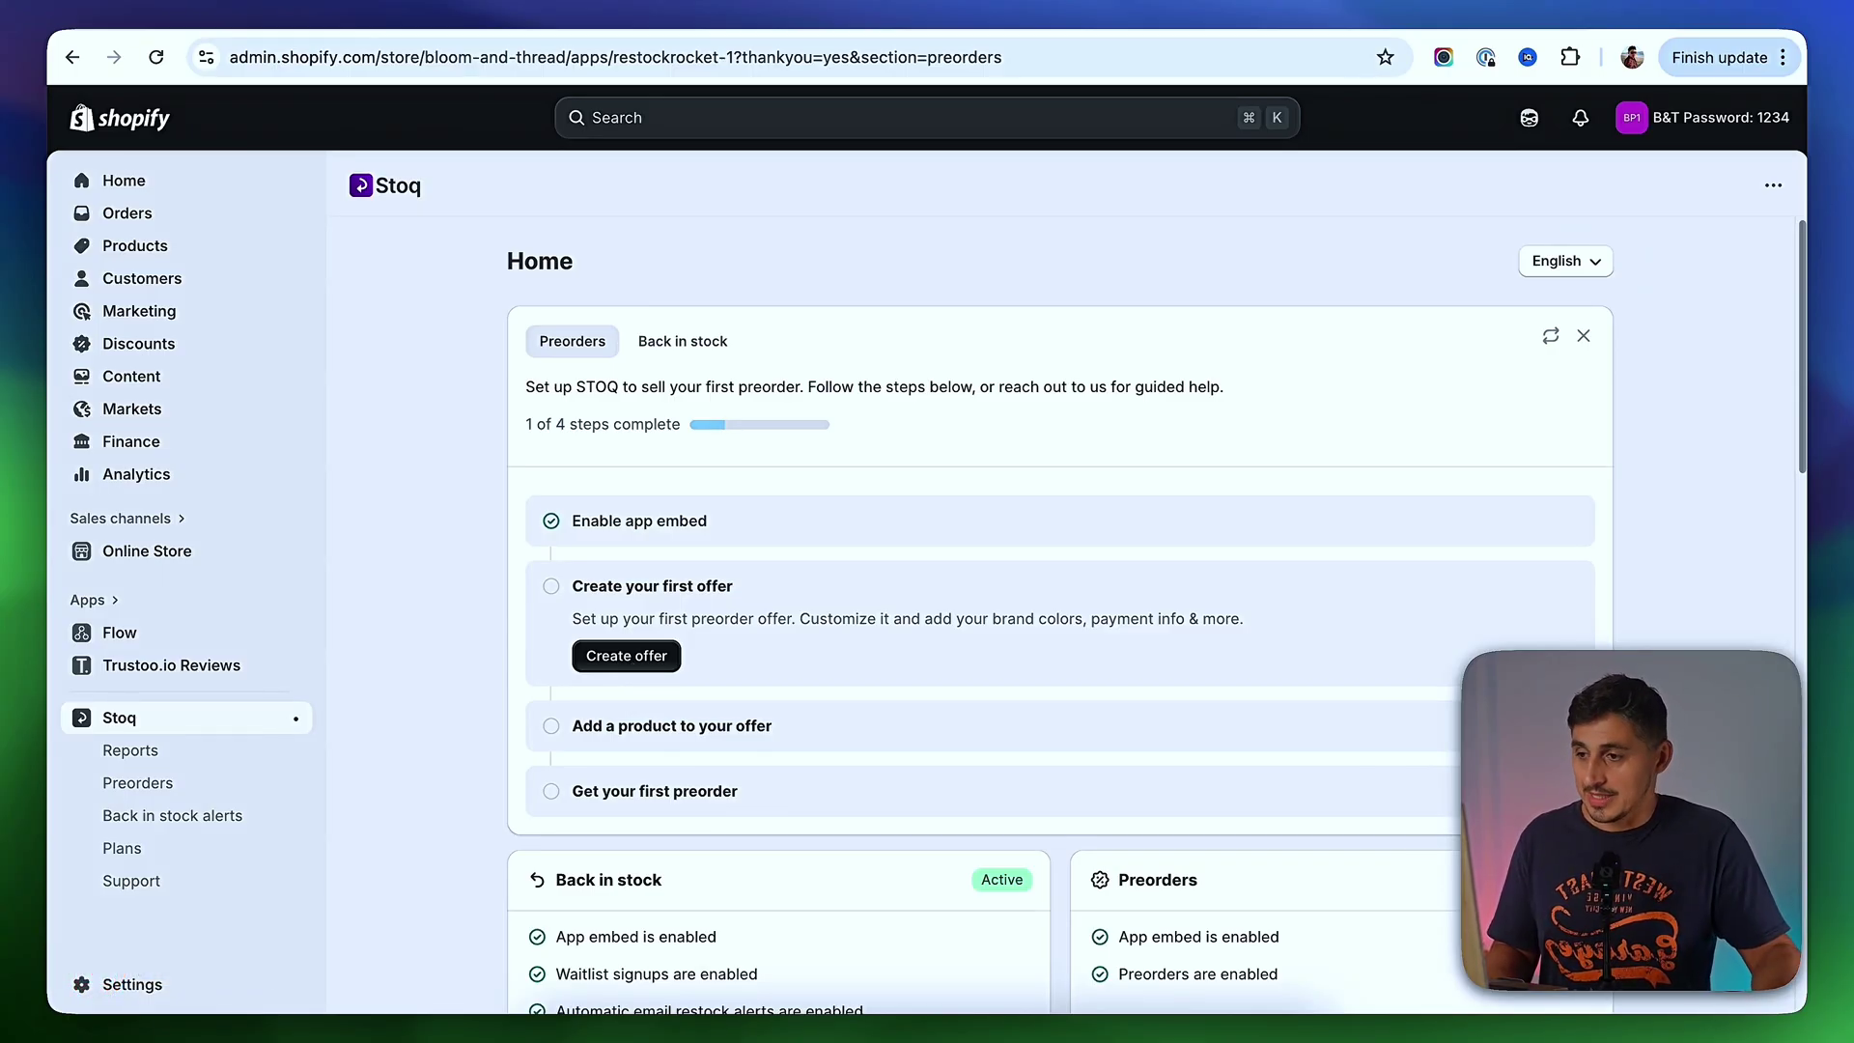
- Create the first preorder offer and open it for customization
left_click(627, 656)
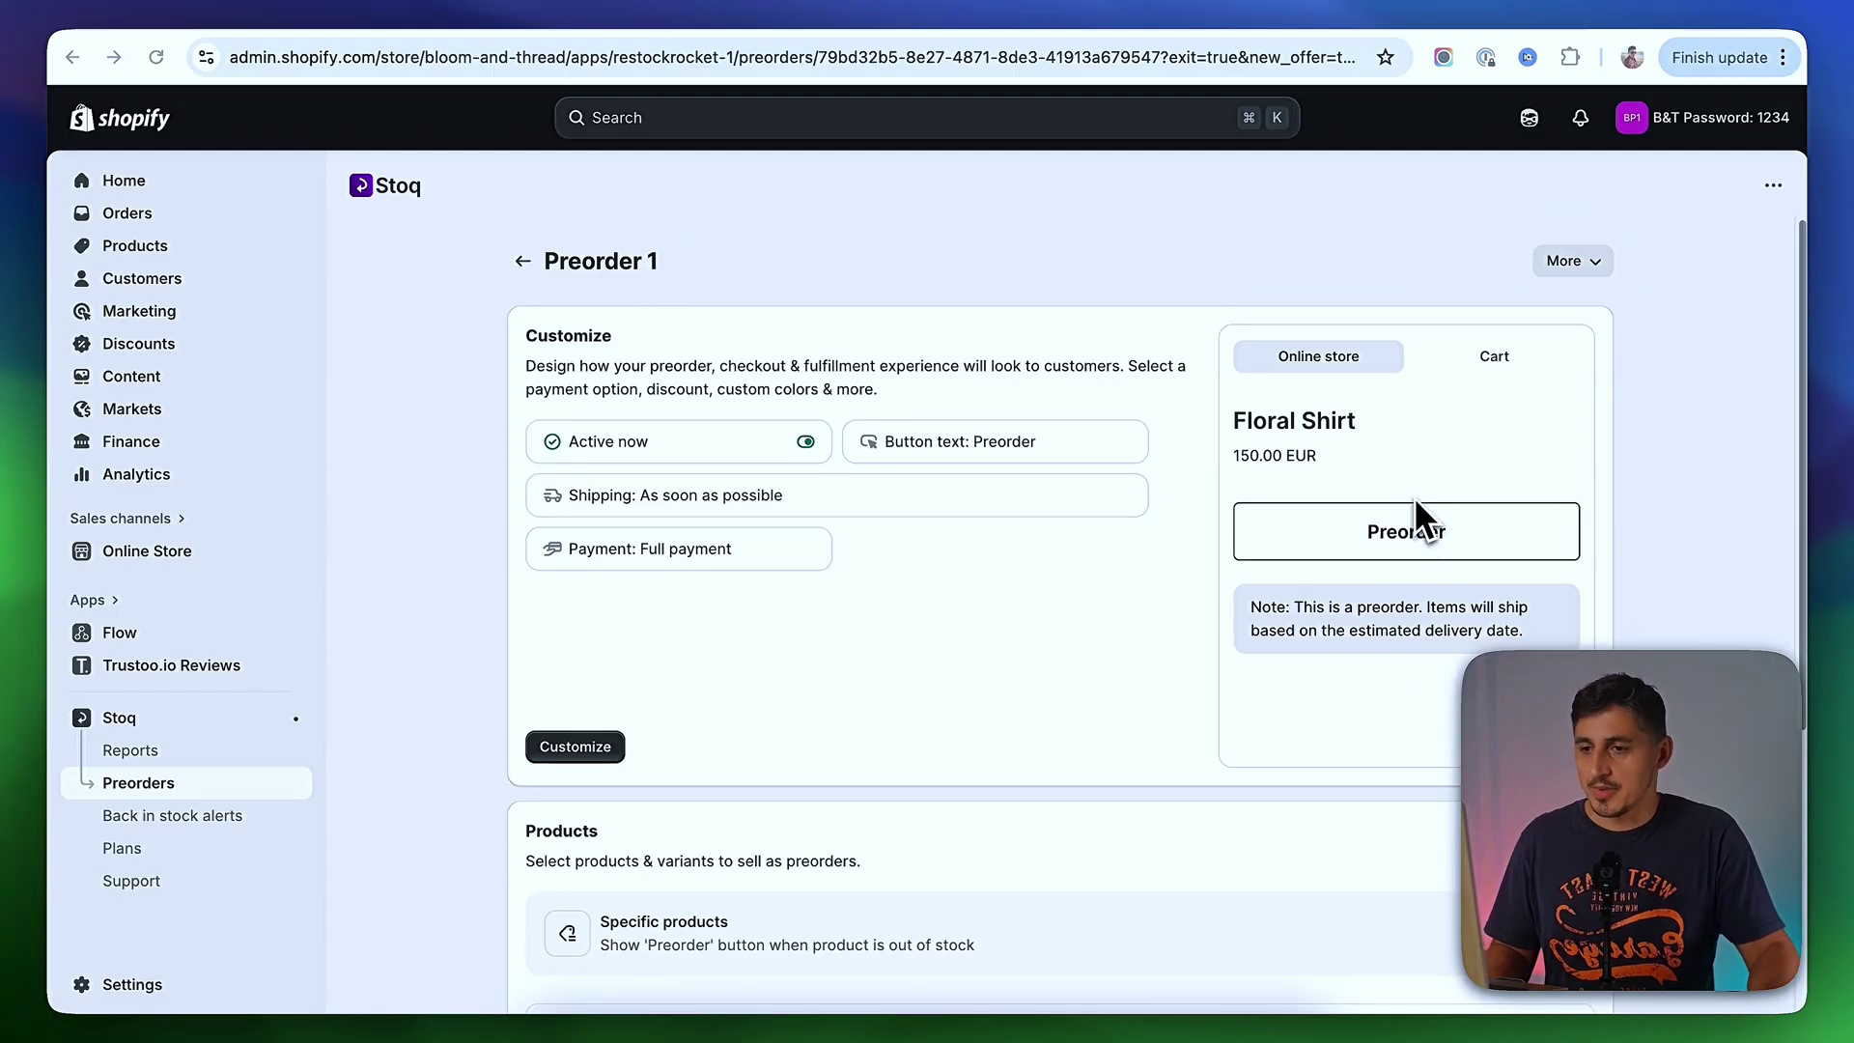
scroll(448, 749, "down", 3)
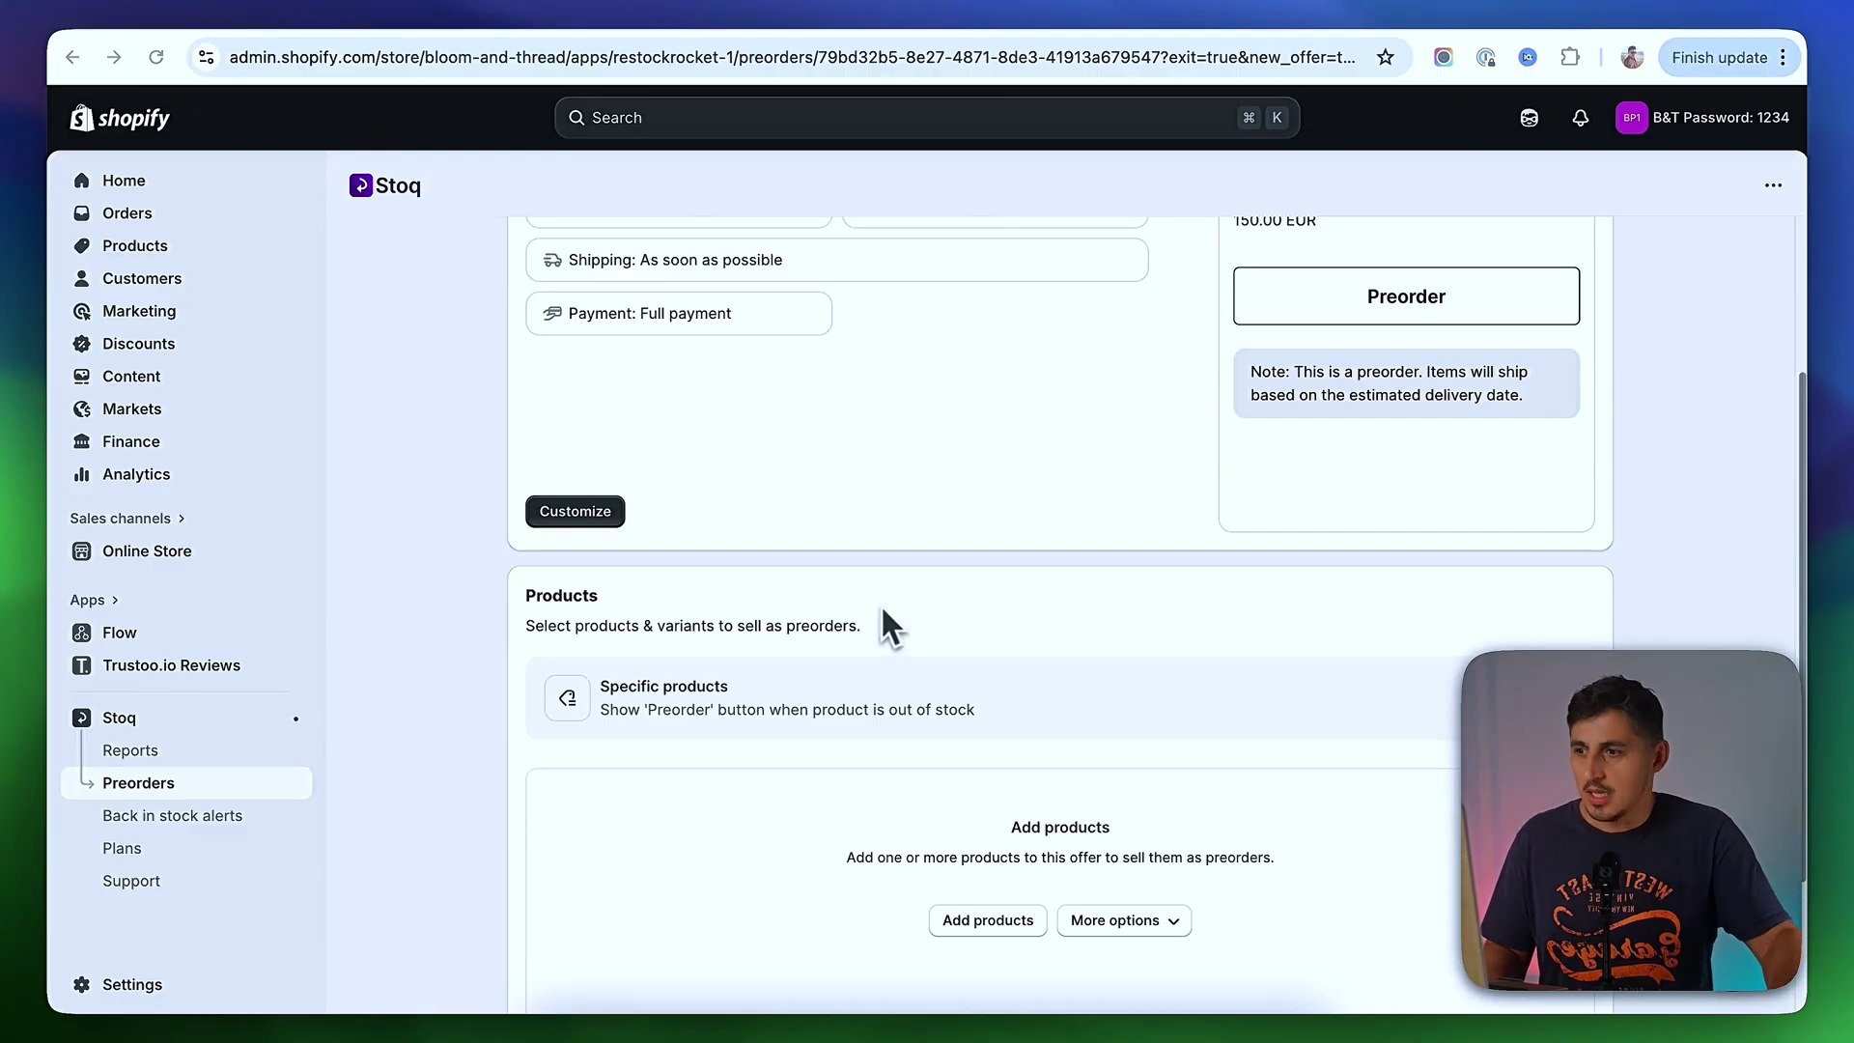
scroll(881, 621, "up", 3)
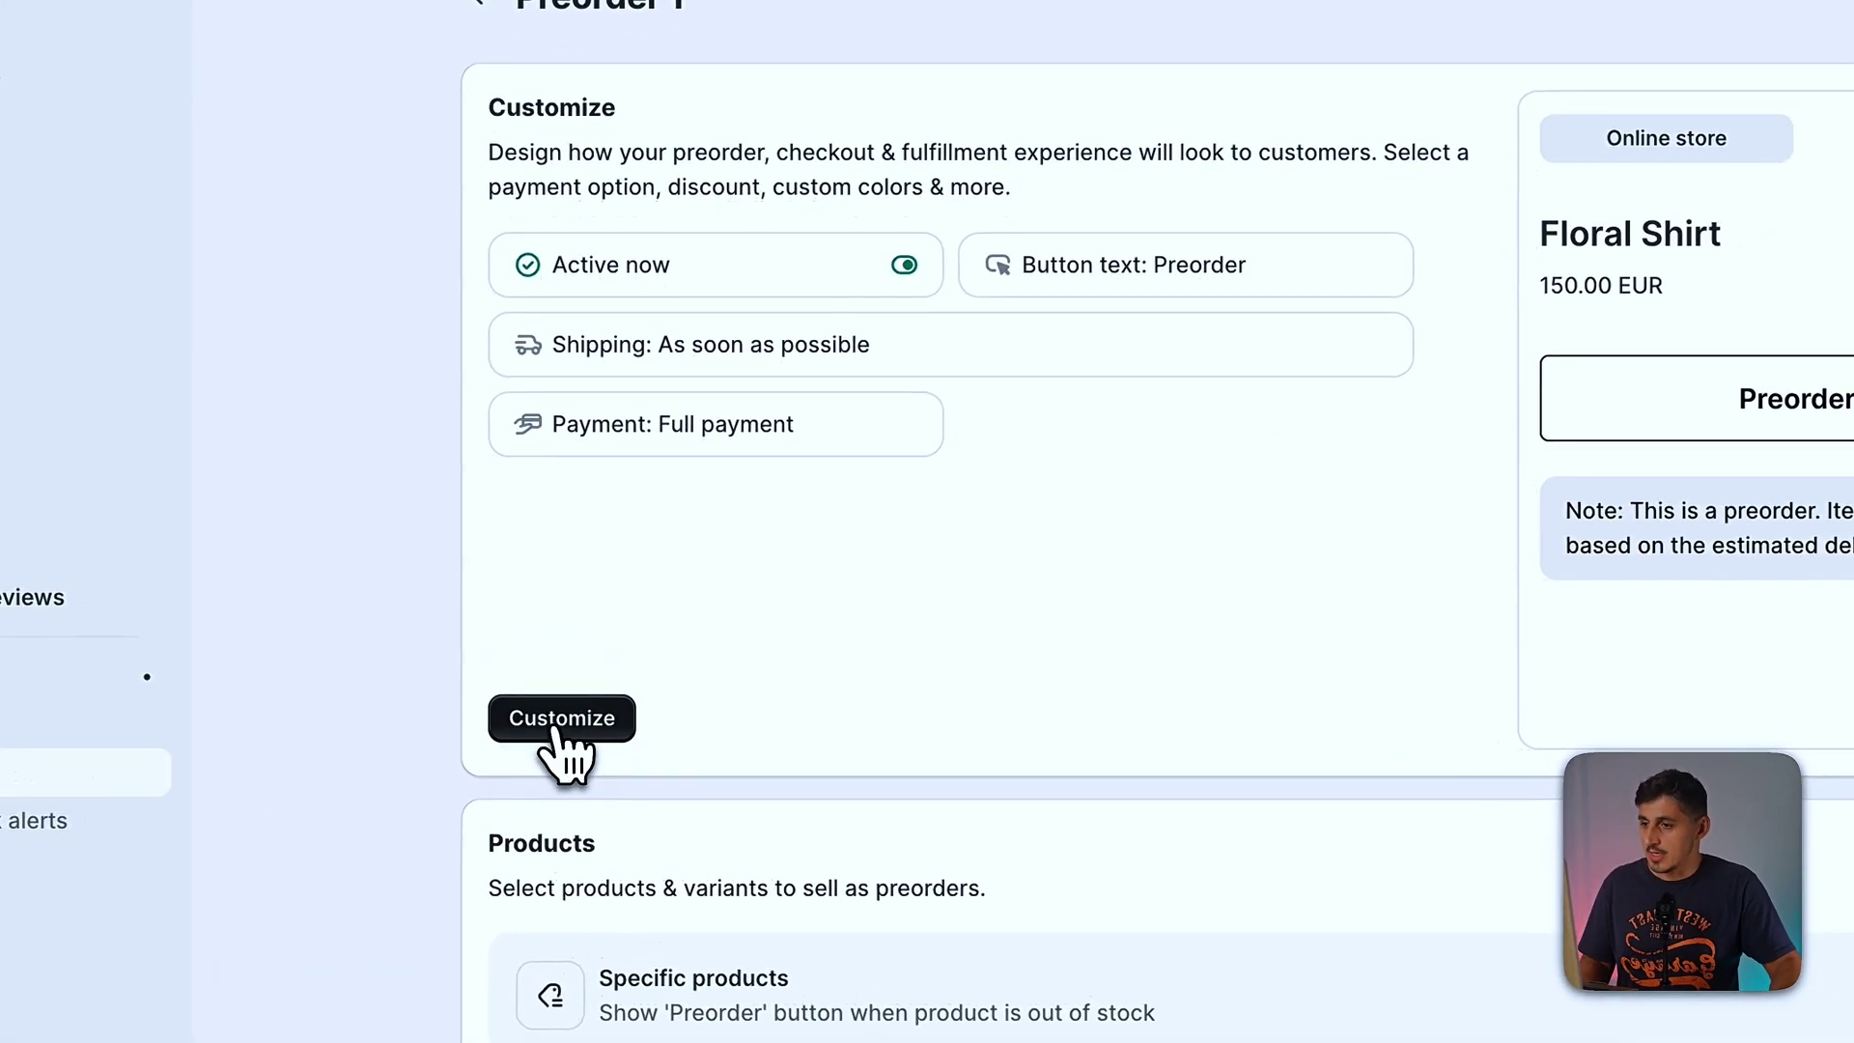
left_click(556, 734)
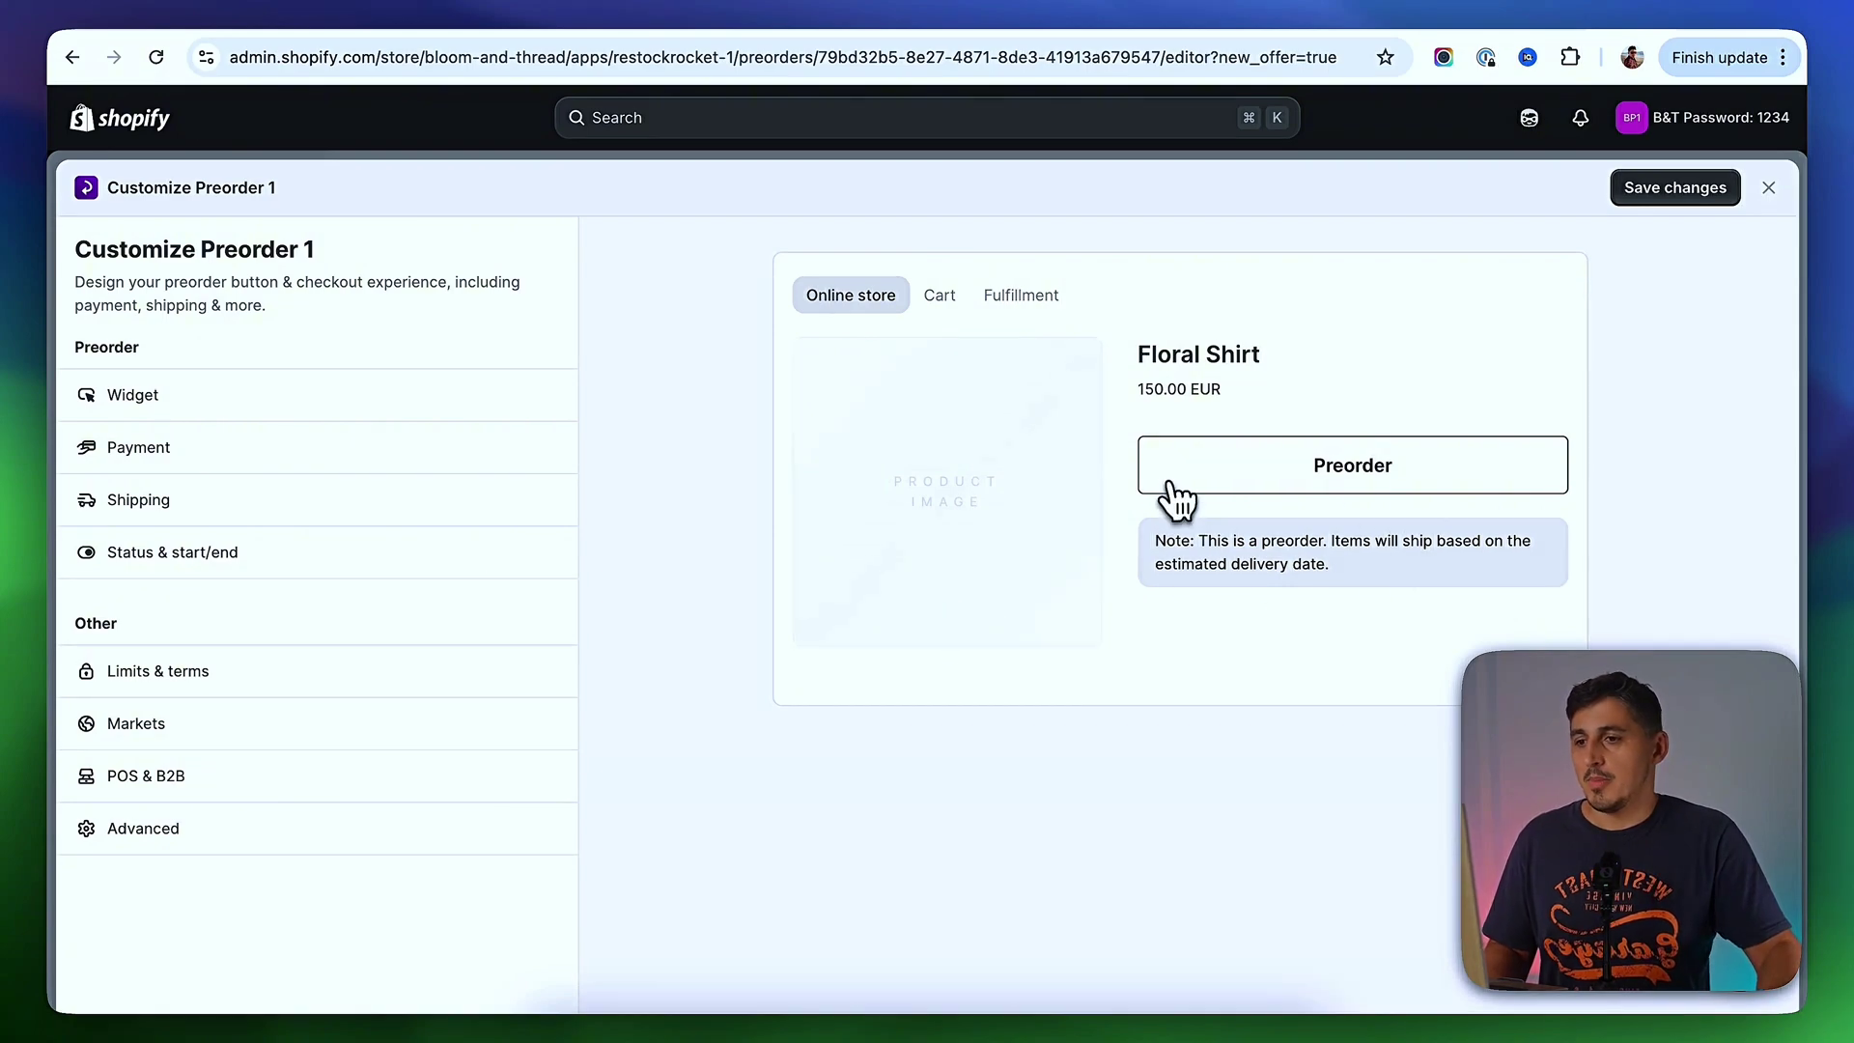
- Set the button text in the offer's widget settings to "Pre-order"
left_click(158, 413)
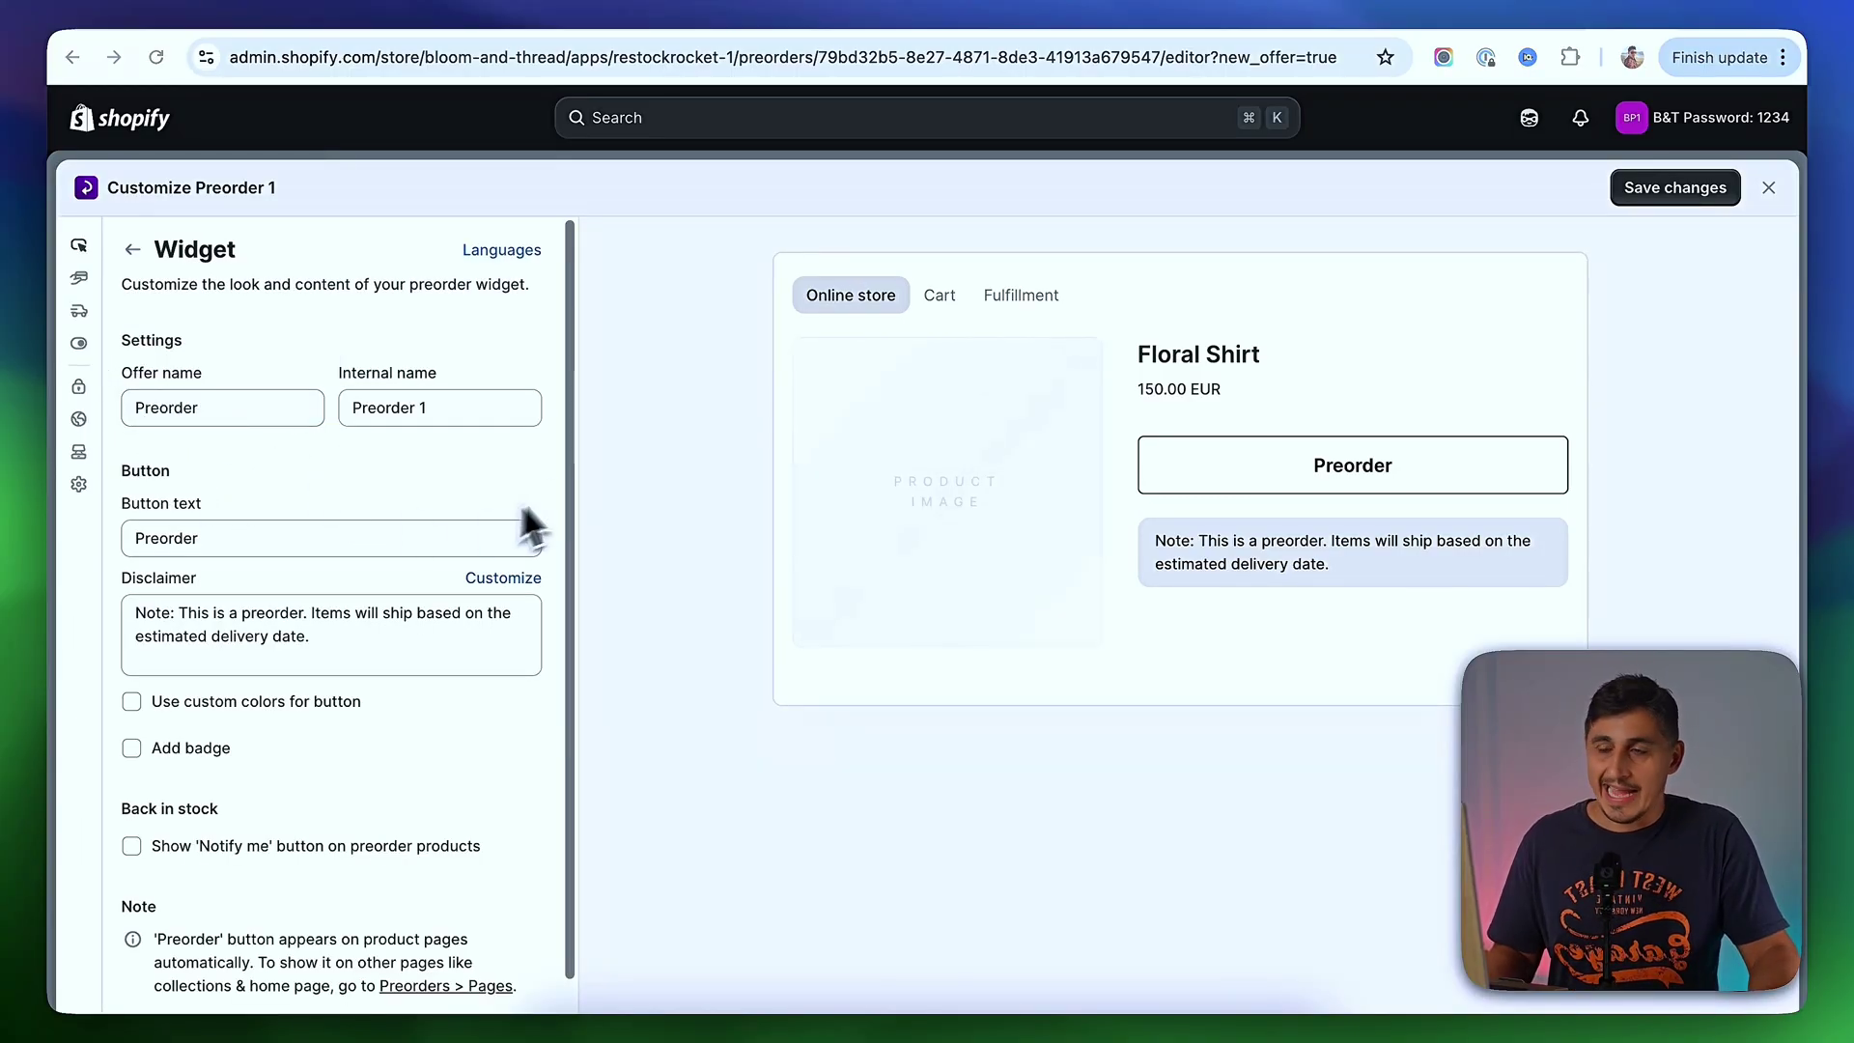
scroll(303, 506, "down", 1)
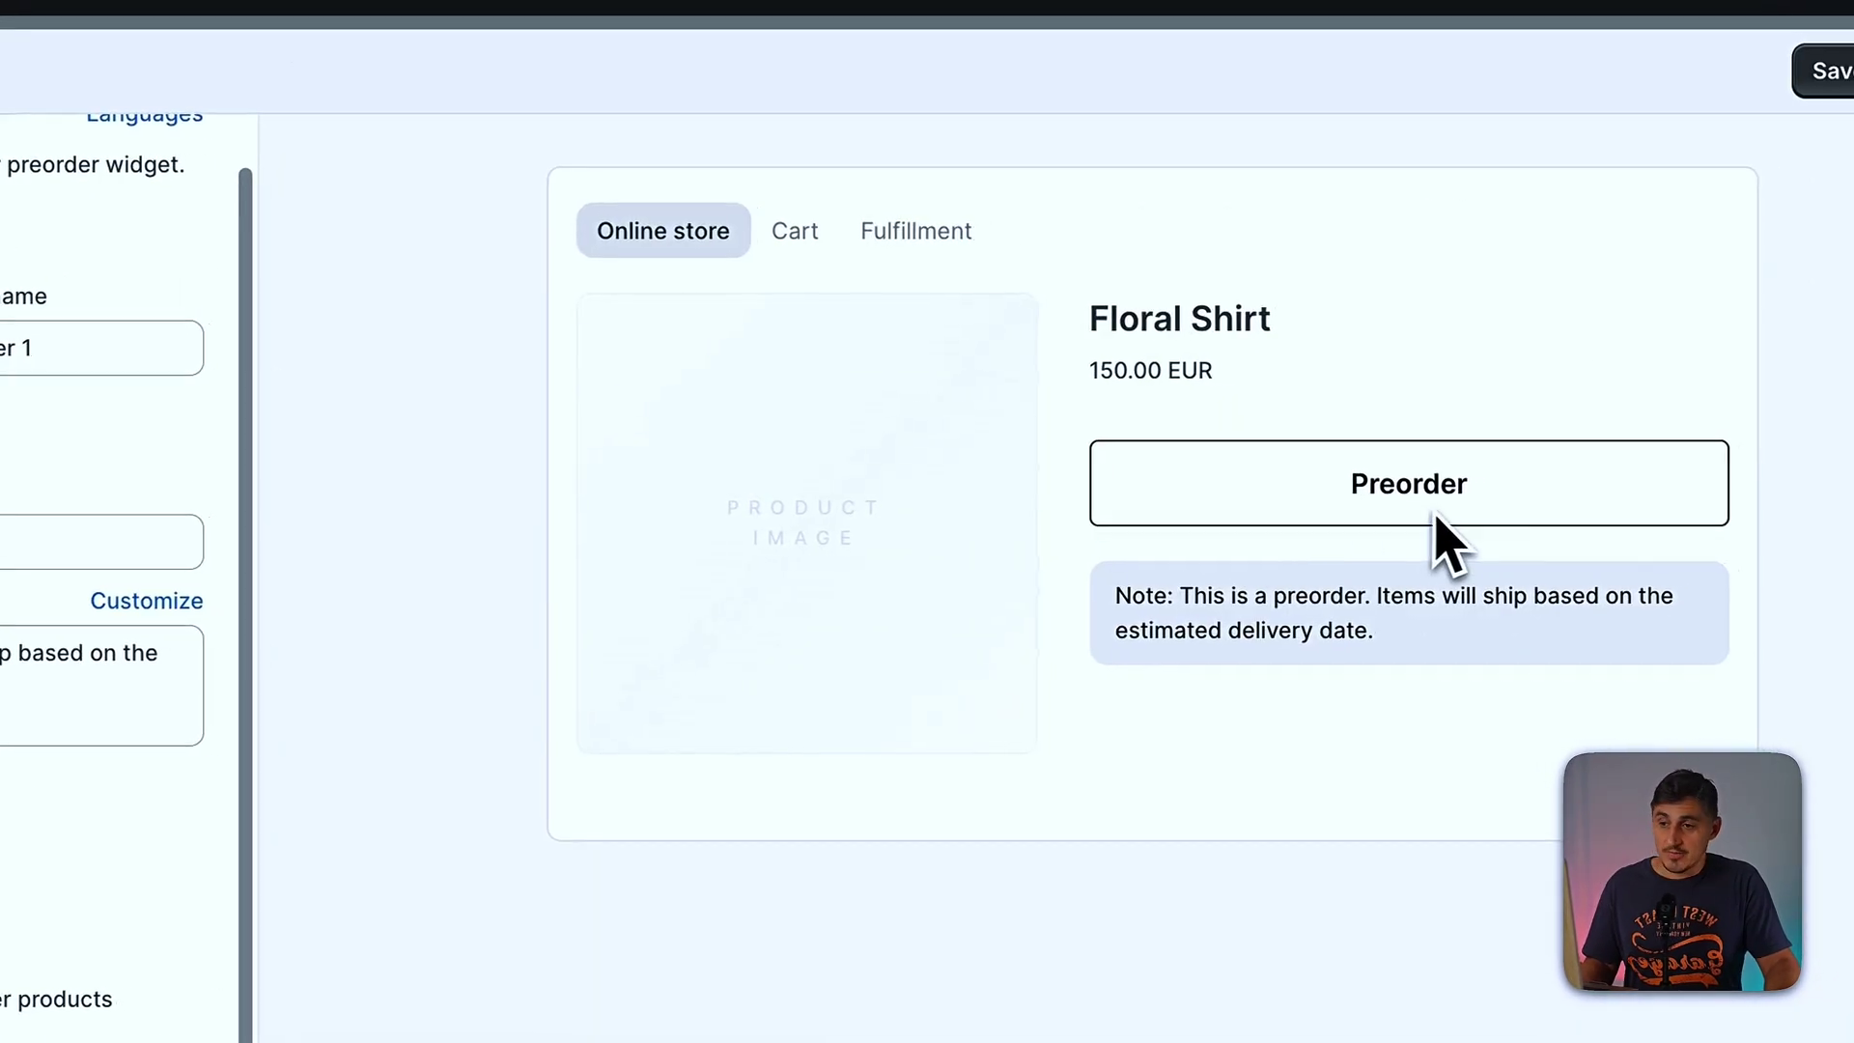
left_click(97, 543)
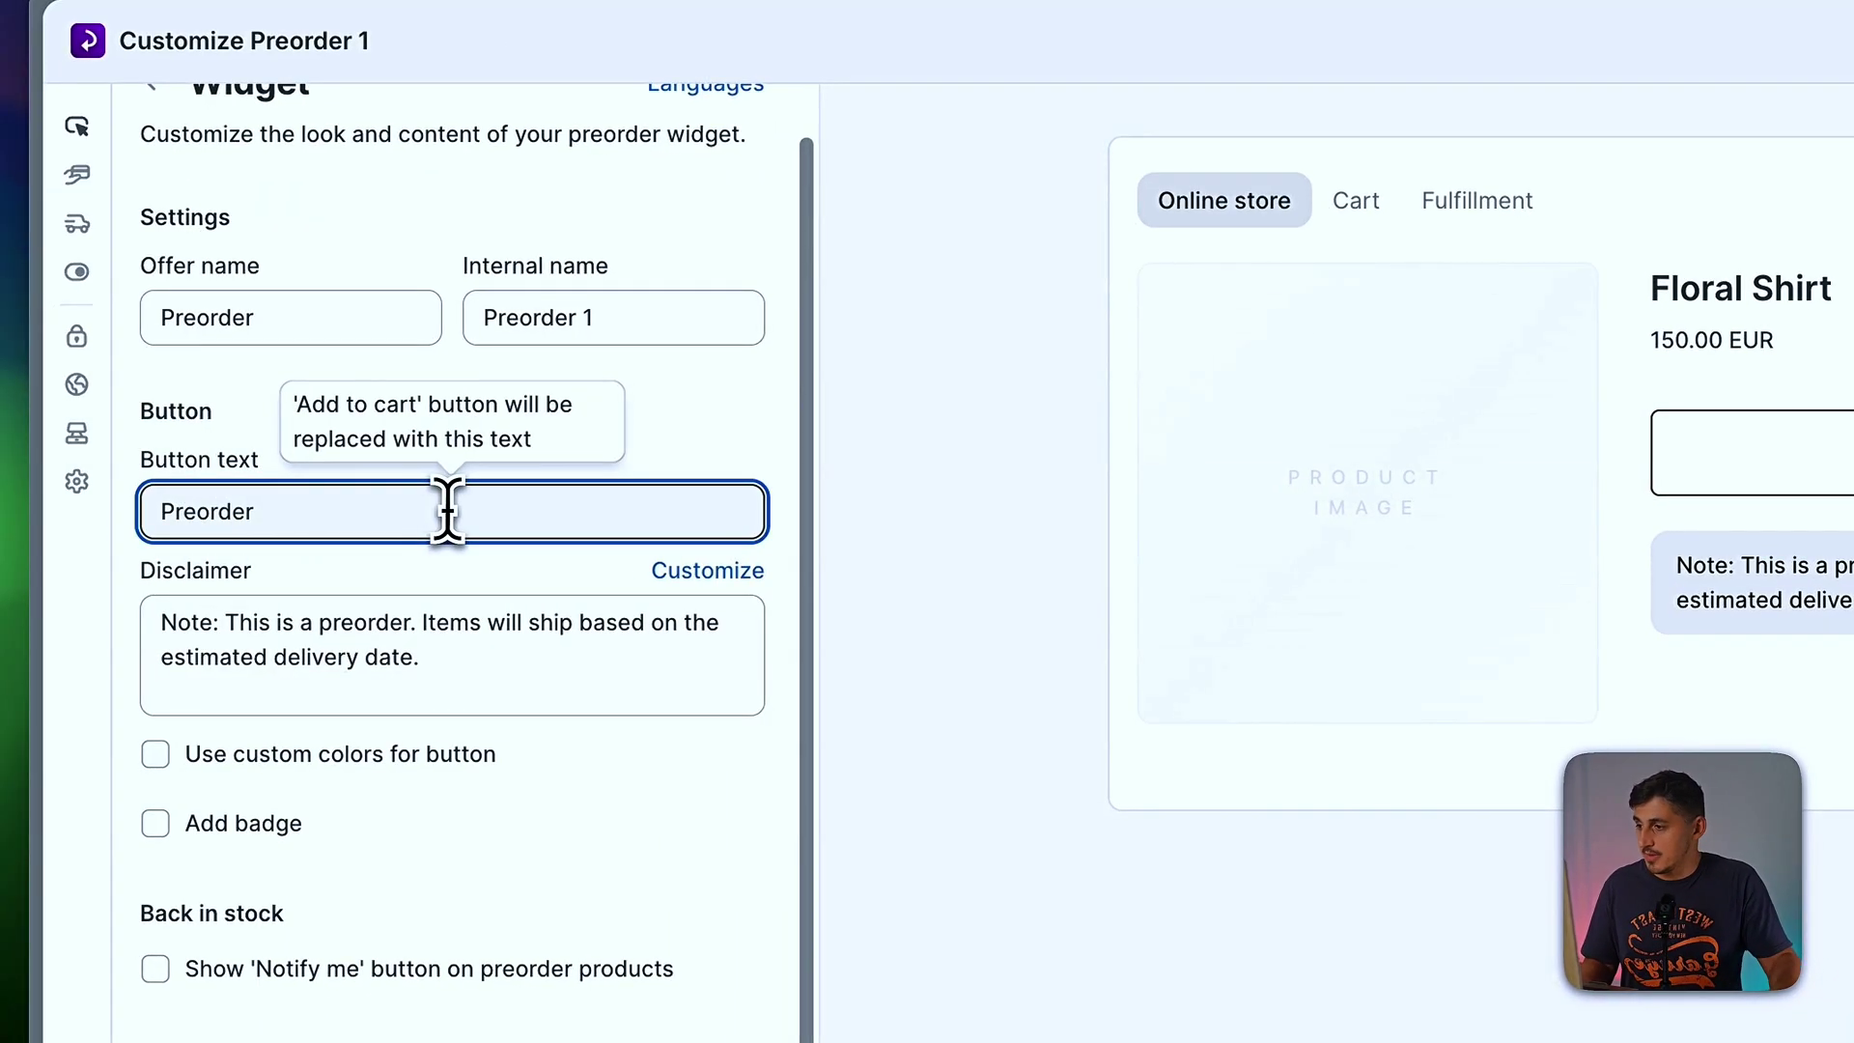
type("-")
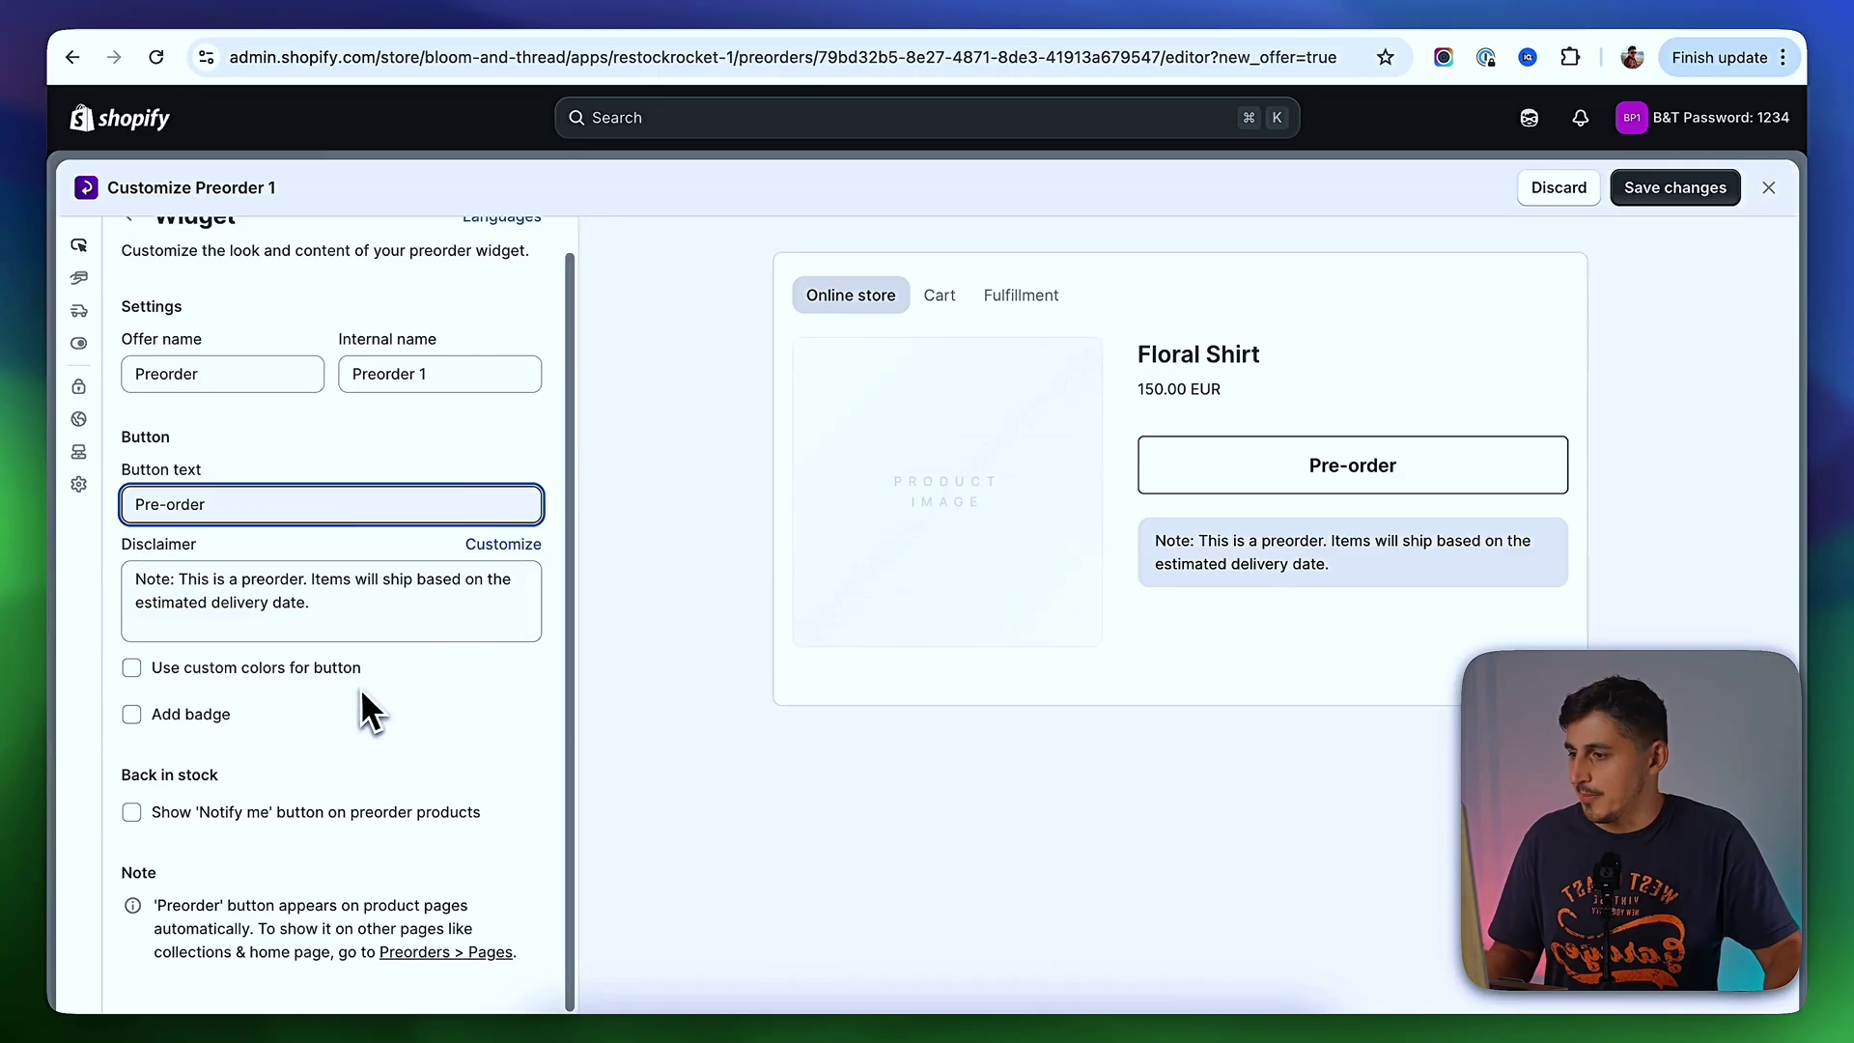
- Enable custom colors for the preorder button and change its background to dark green
left_click(133, 668)
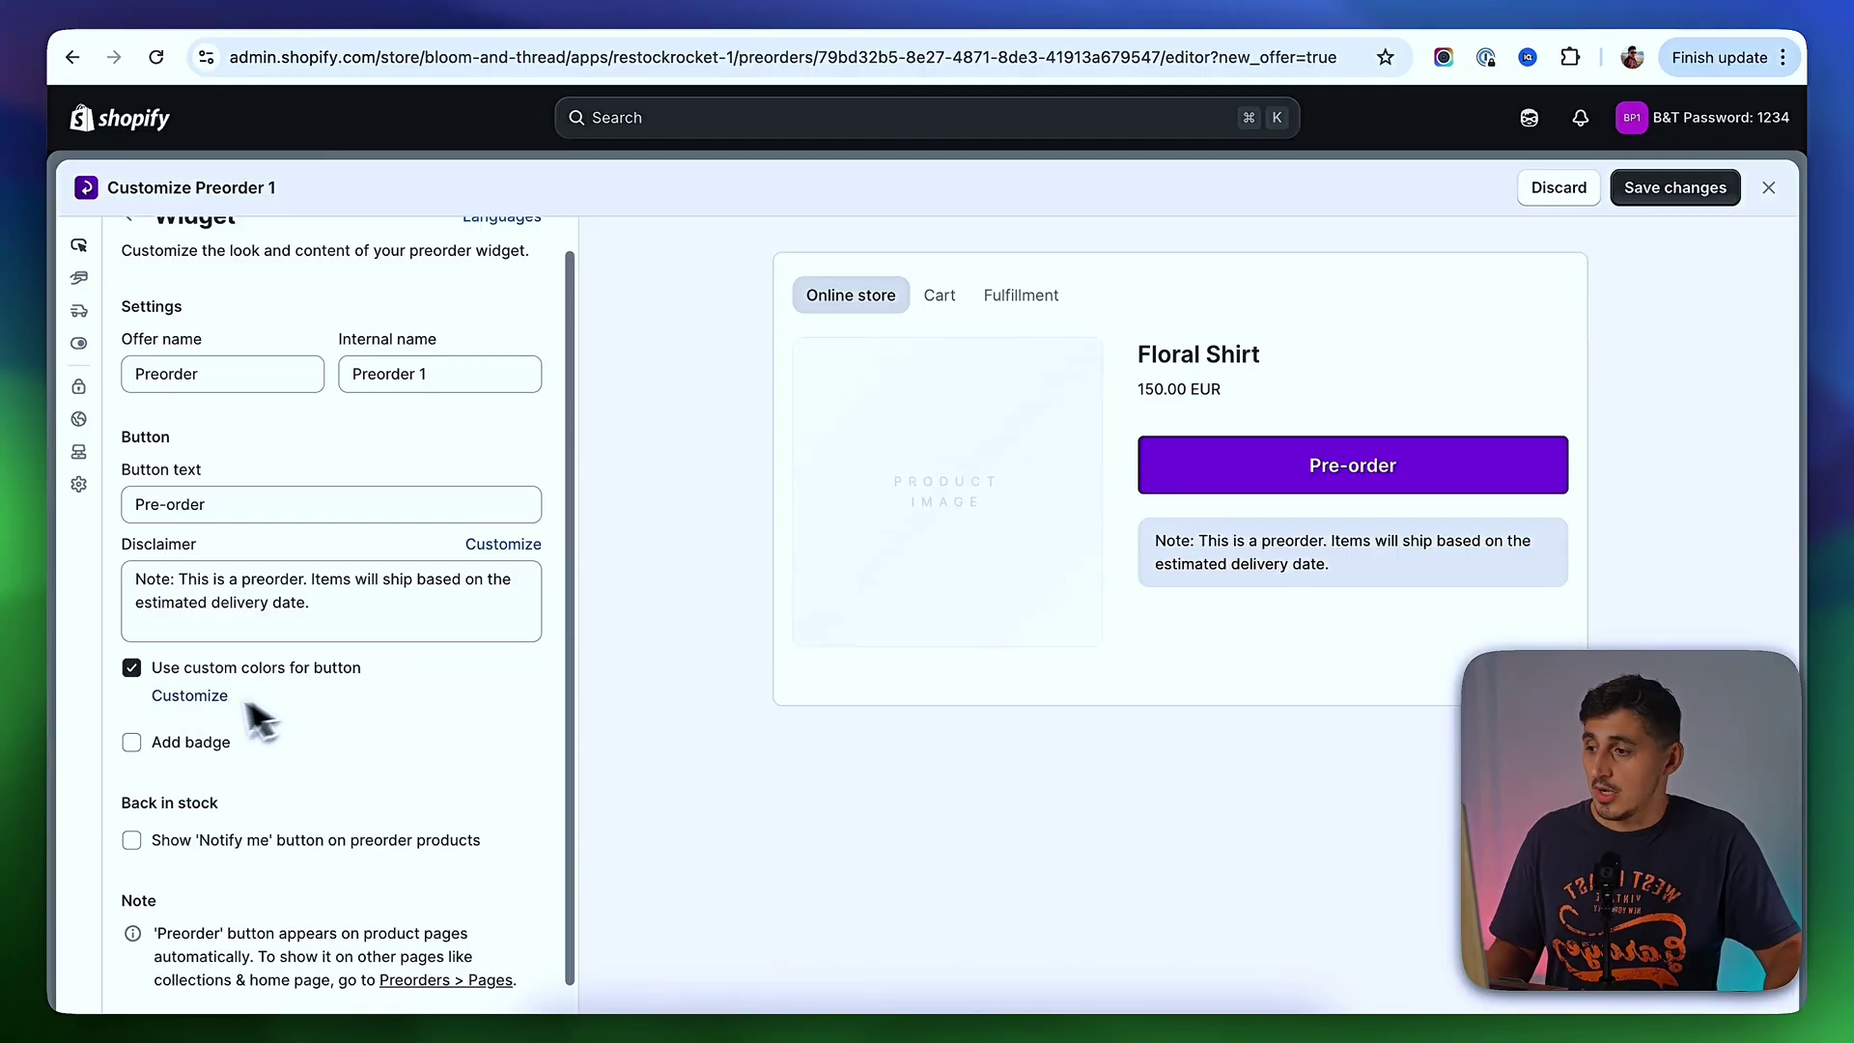
left_click(203, 697)
left_click(233, 772)
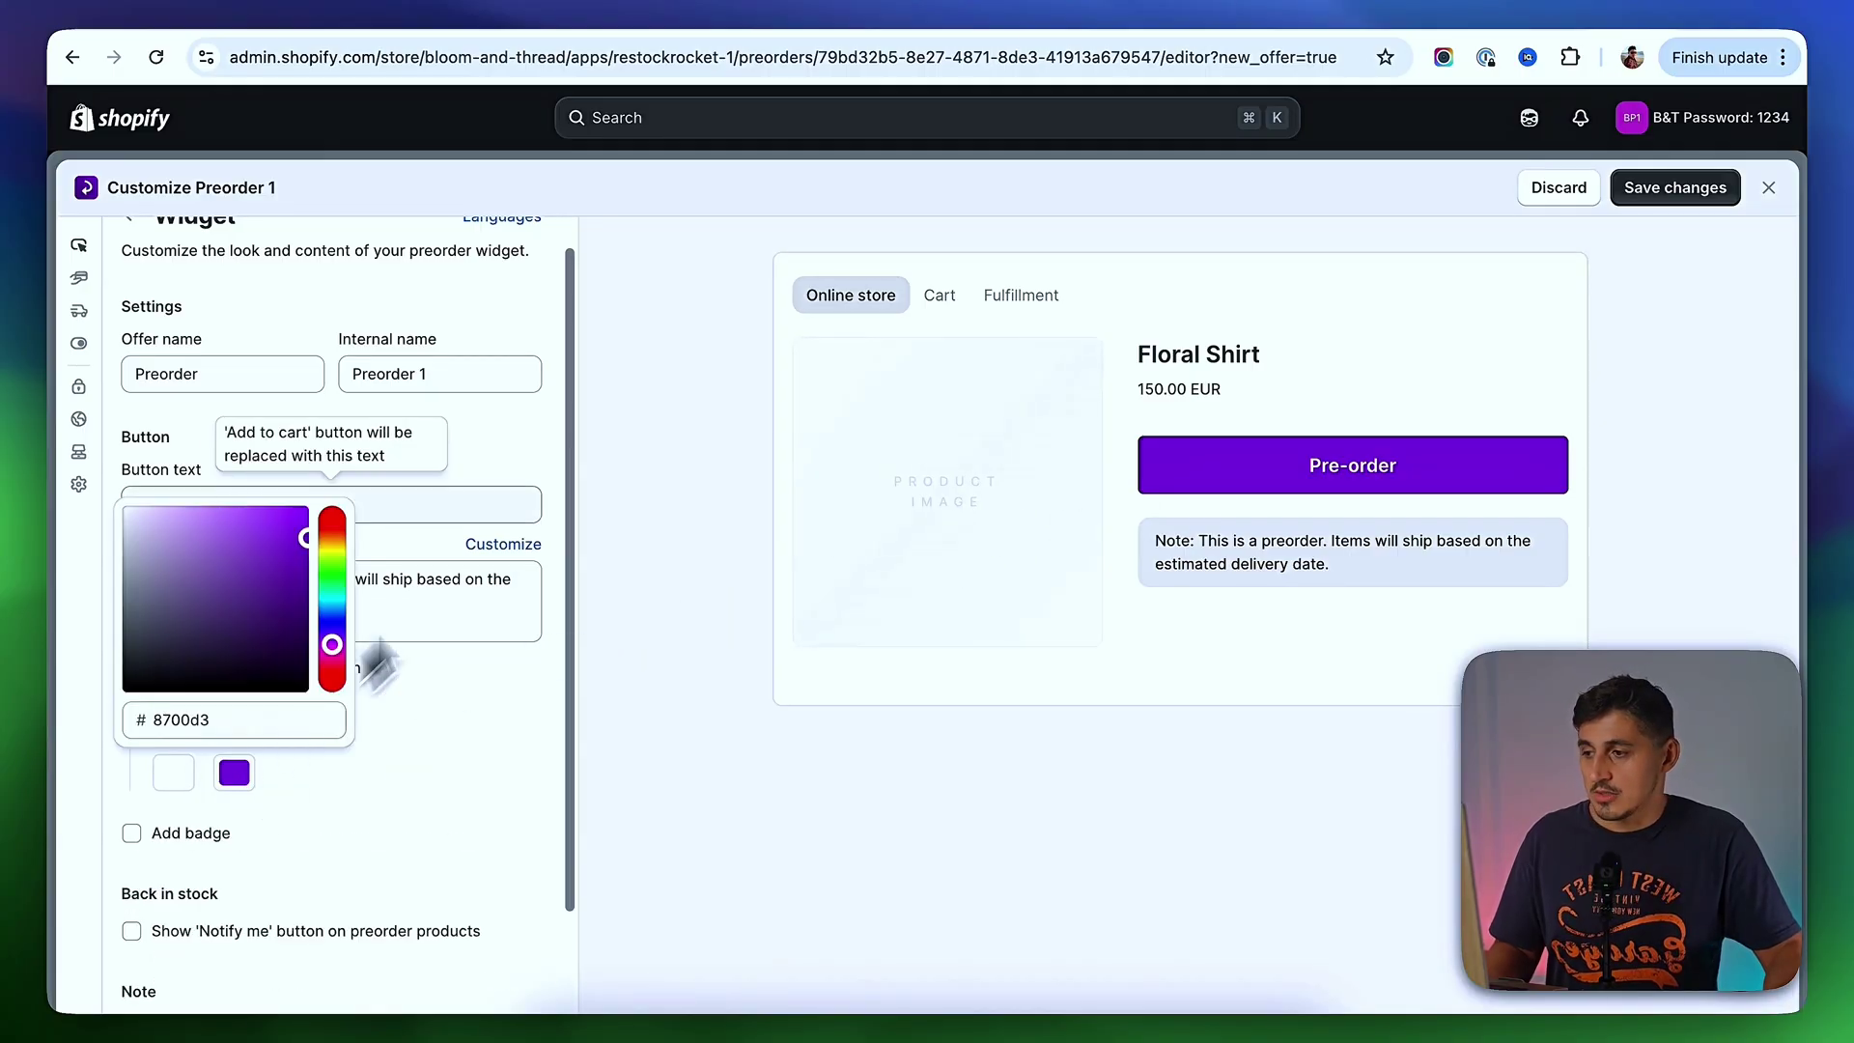
left_click(344, 575)
left_click_drag(286, 559, 321, 631)
left_click(455, 708)
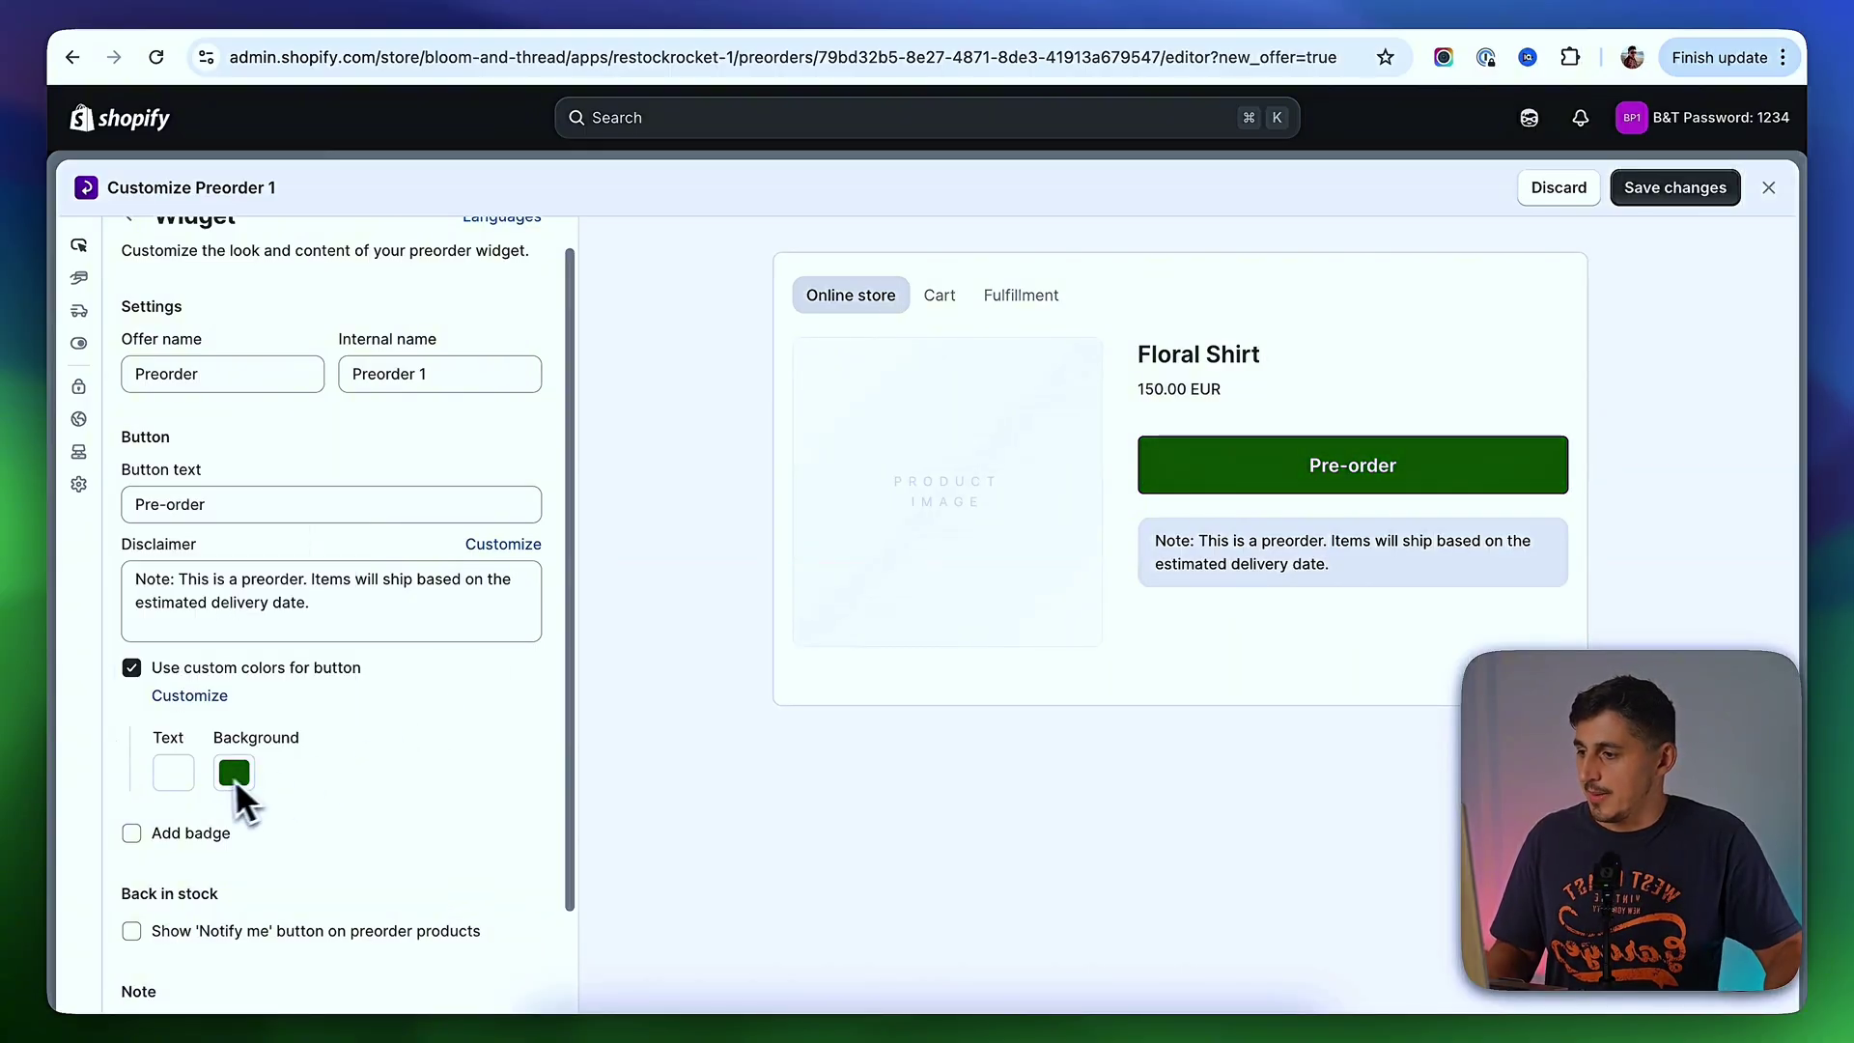
- Add a badge and a 'Notify me' button to the preorder widget, and save the changes
scroll(248, 766, "down", 1)
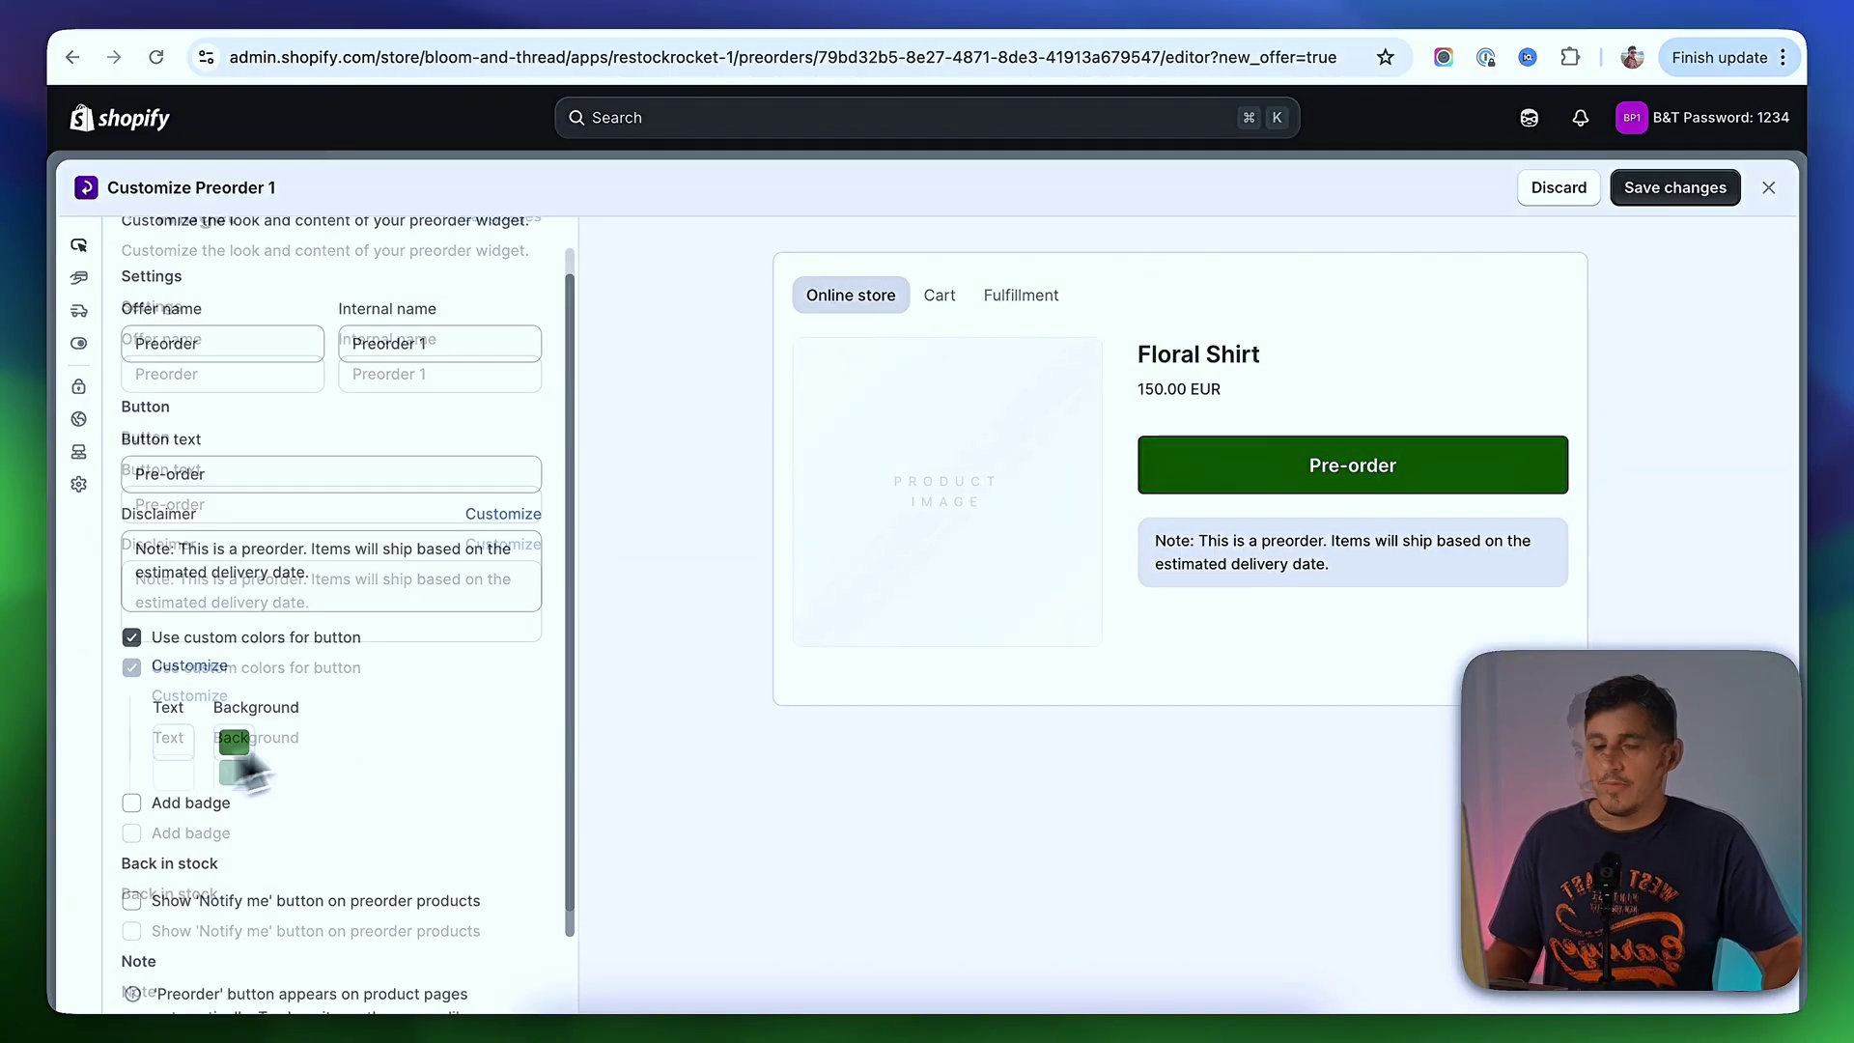
left_click(131, 804)
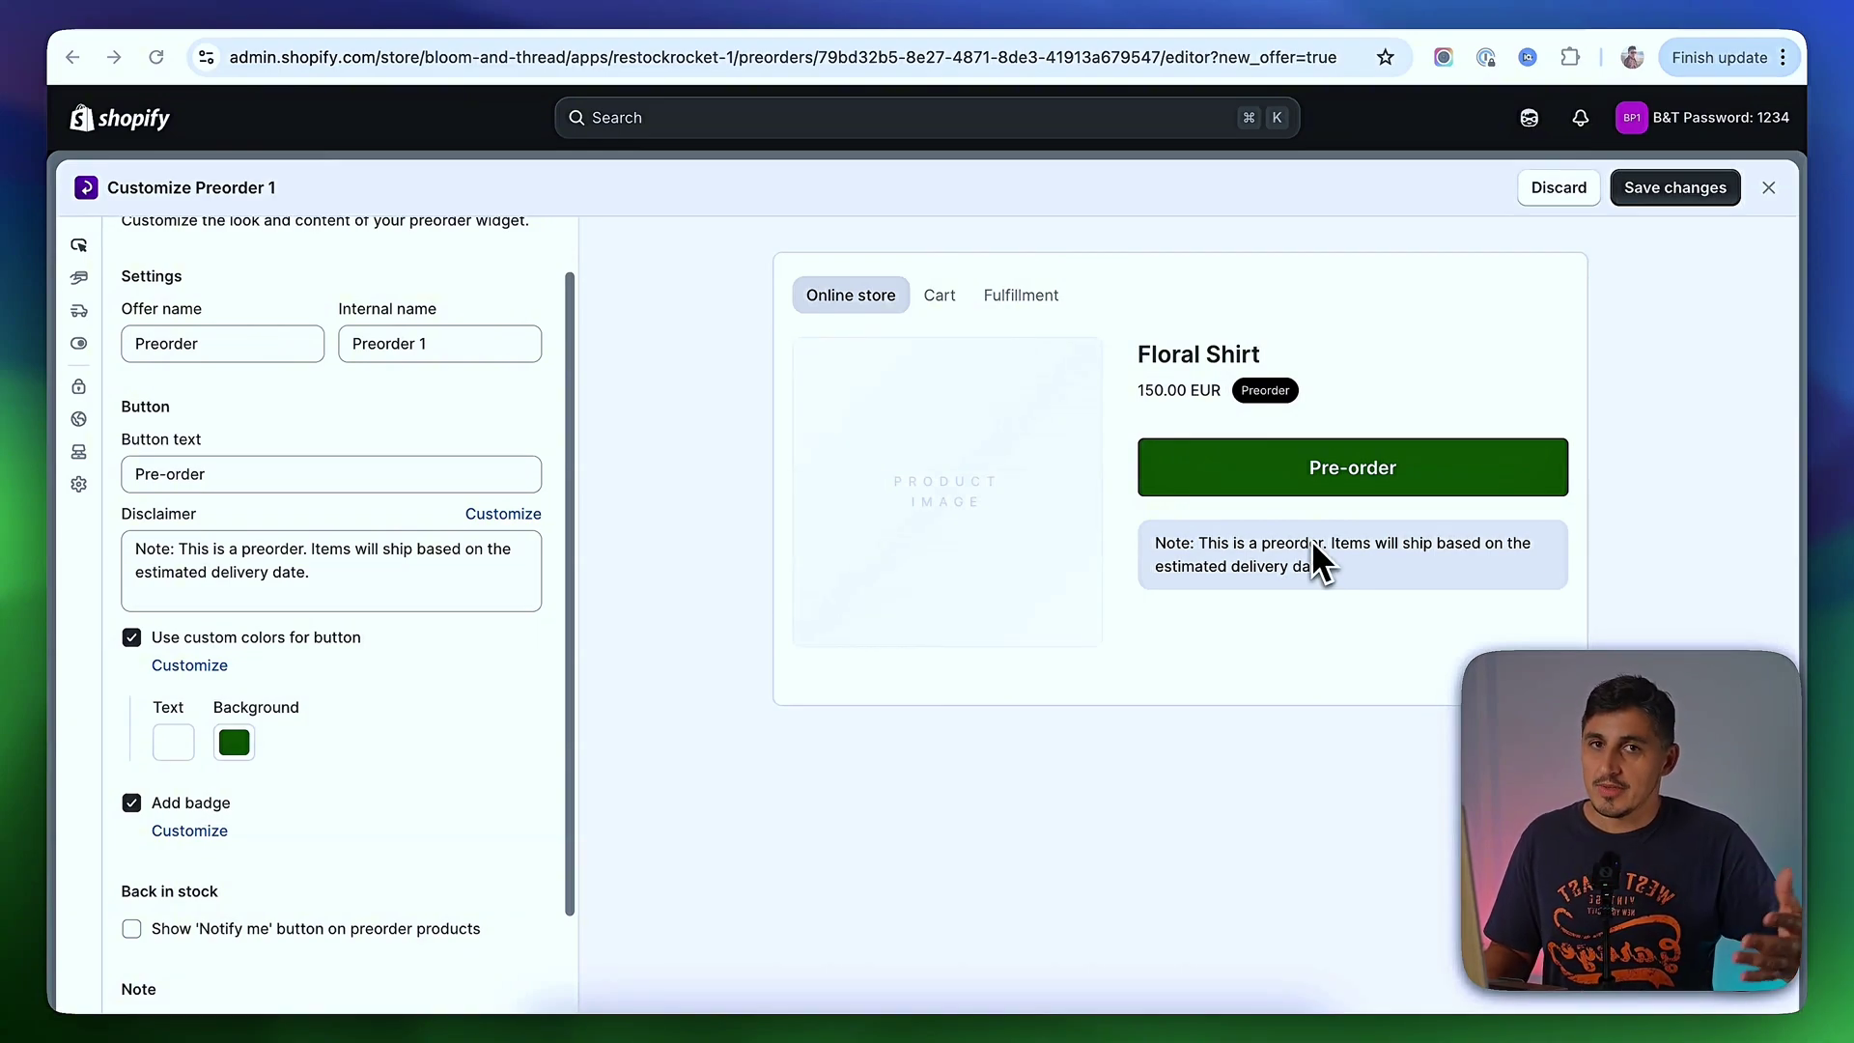
scroll(403, 773, "down", 2)
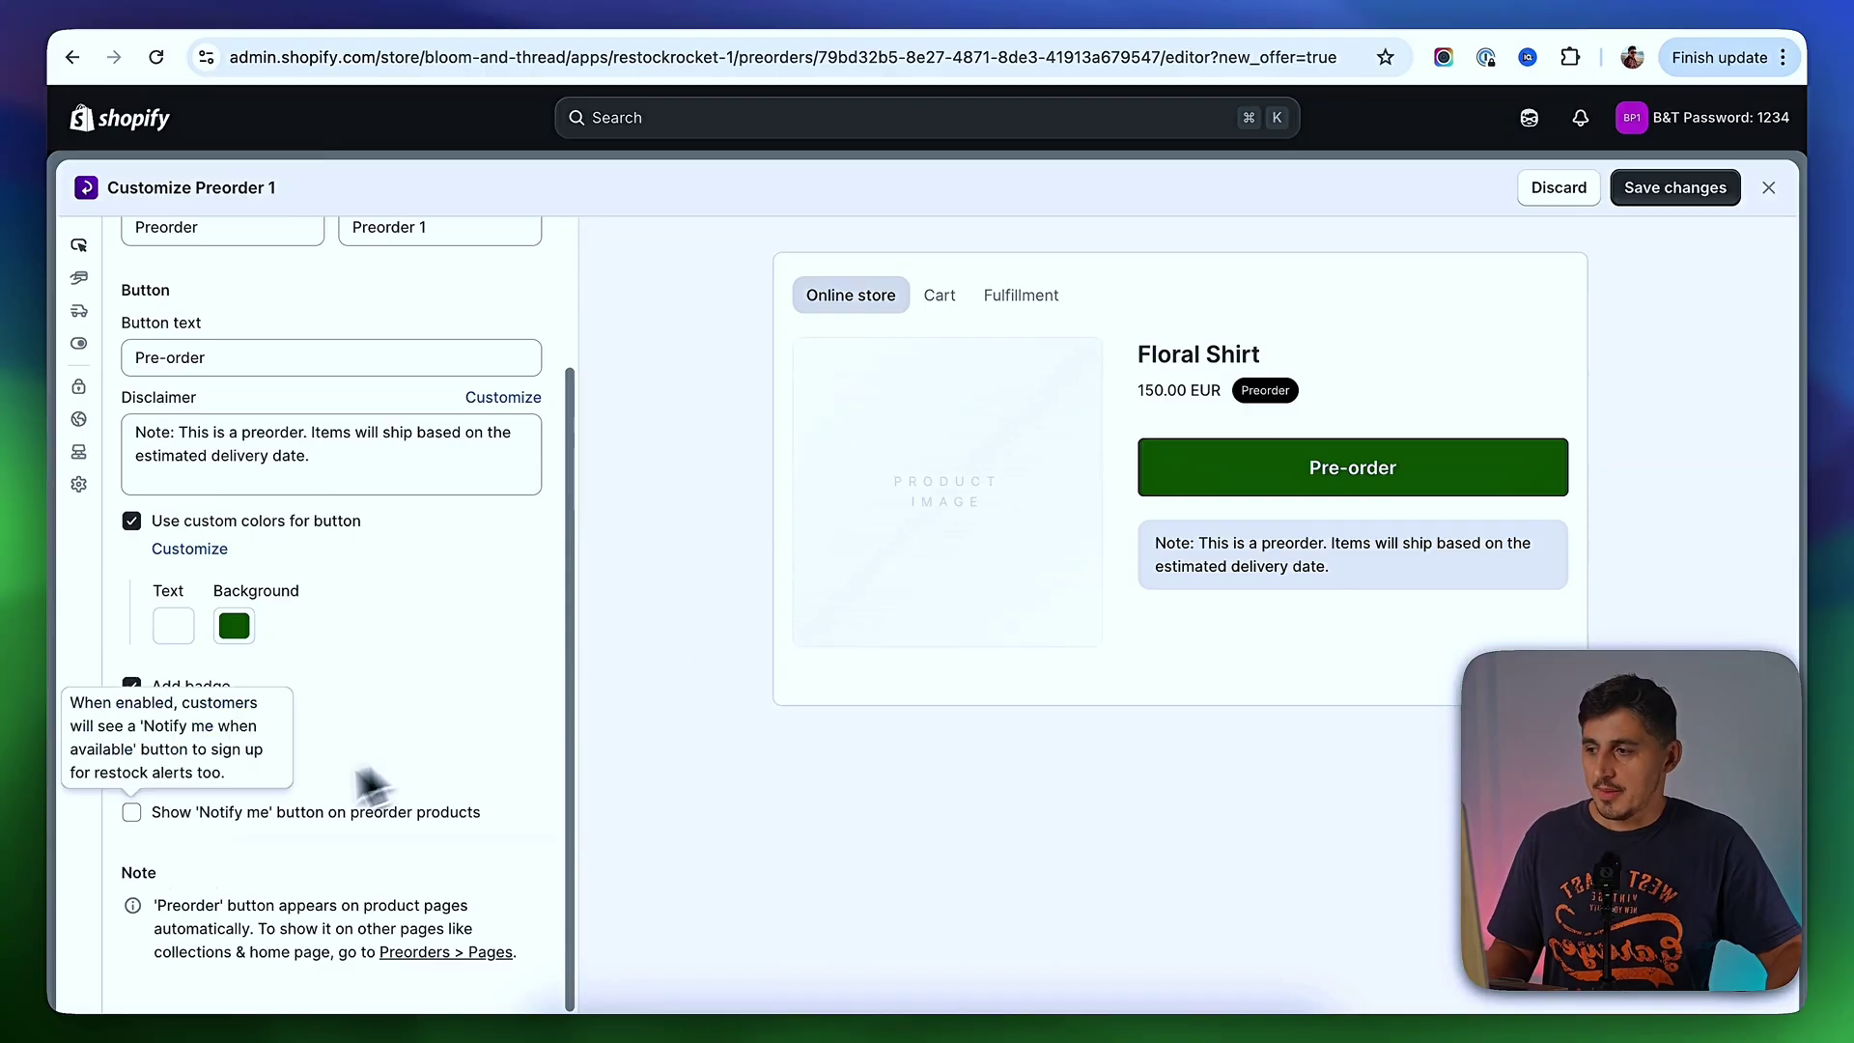
left_click(132, 812)
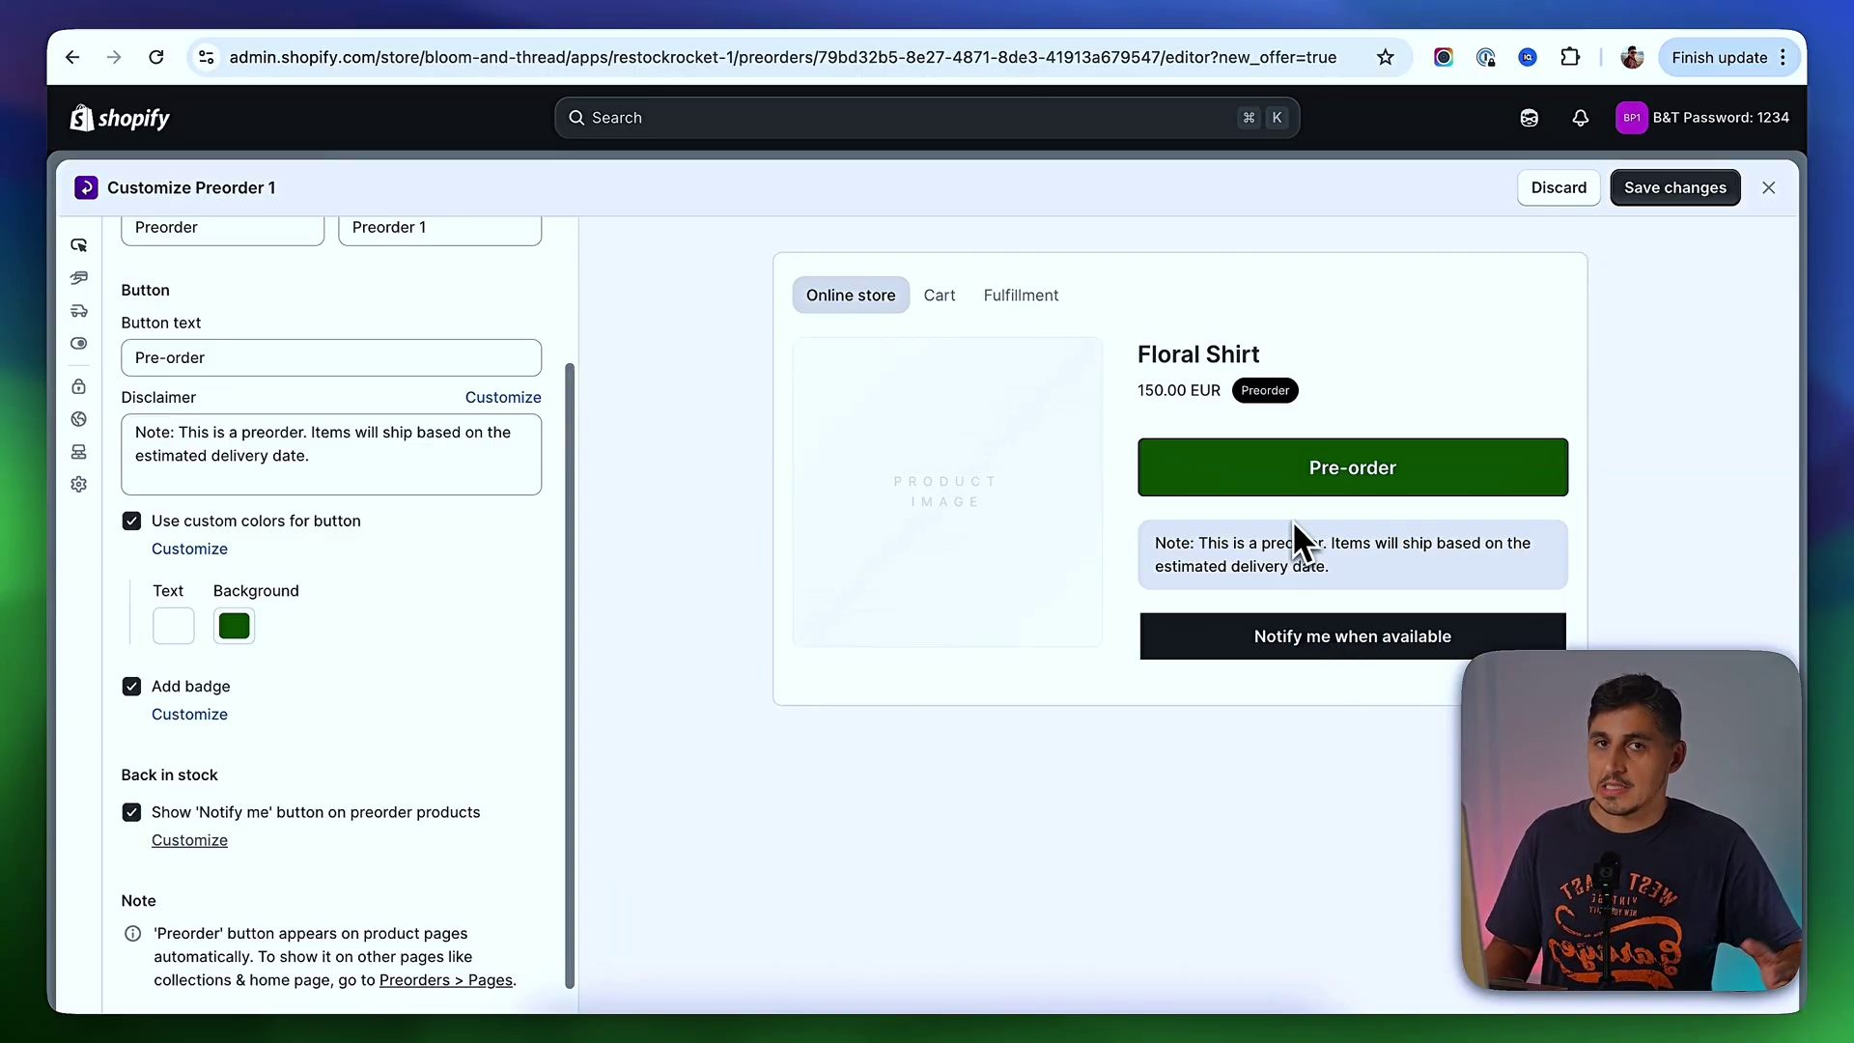
left_click(1677, 192)
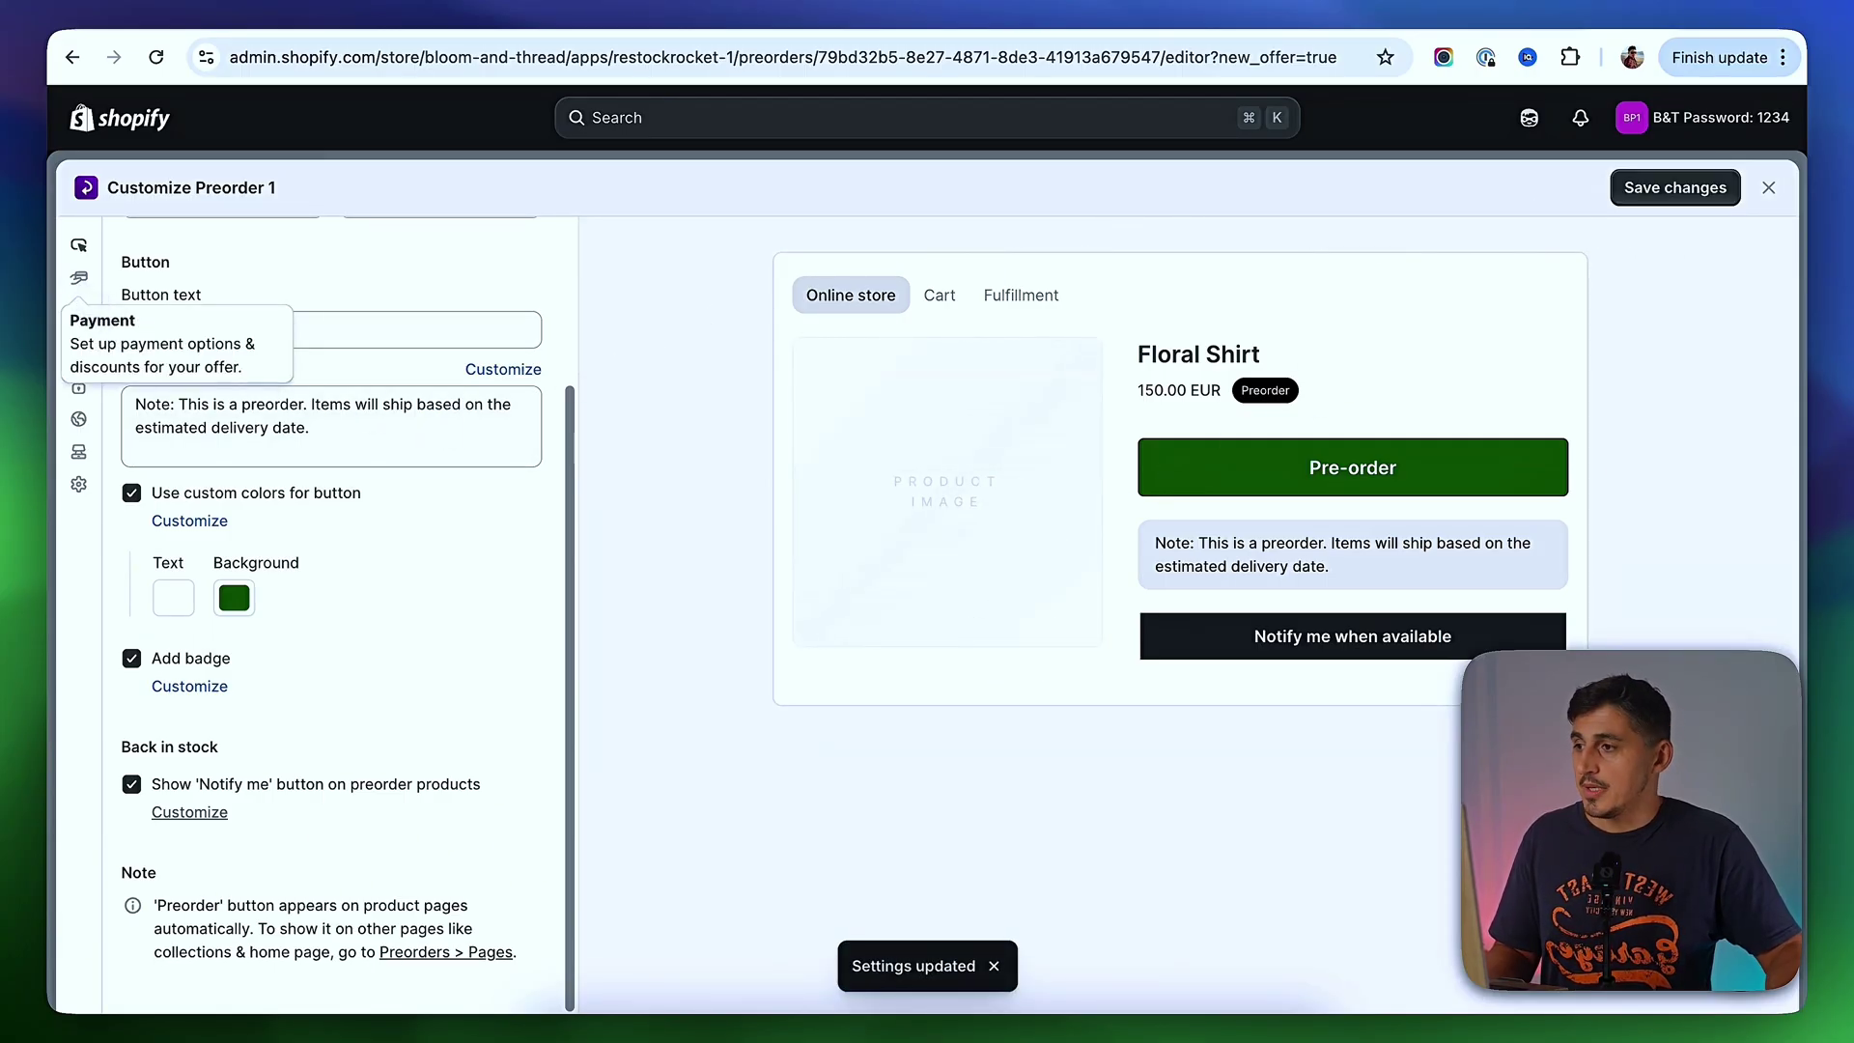
- Set the offer's payment type to Partial payment or deposit and apply a percent-based discount
left_click(78, 278)
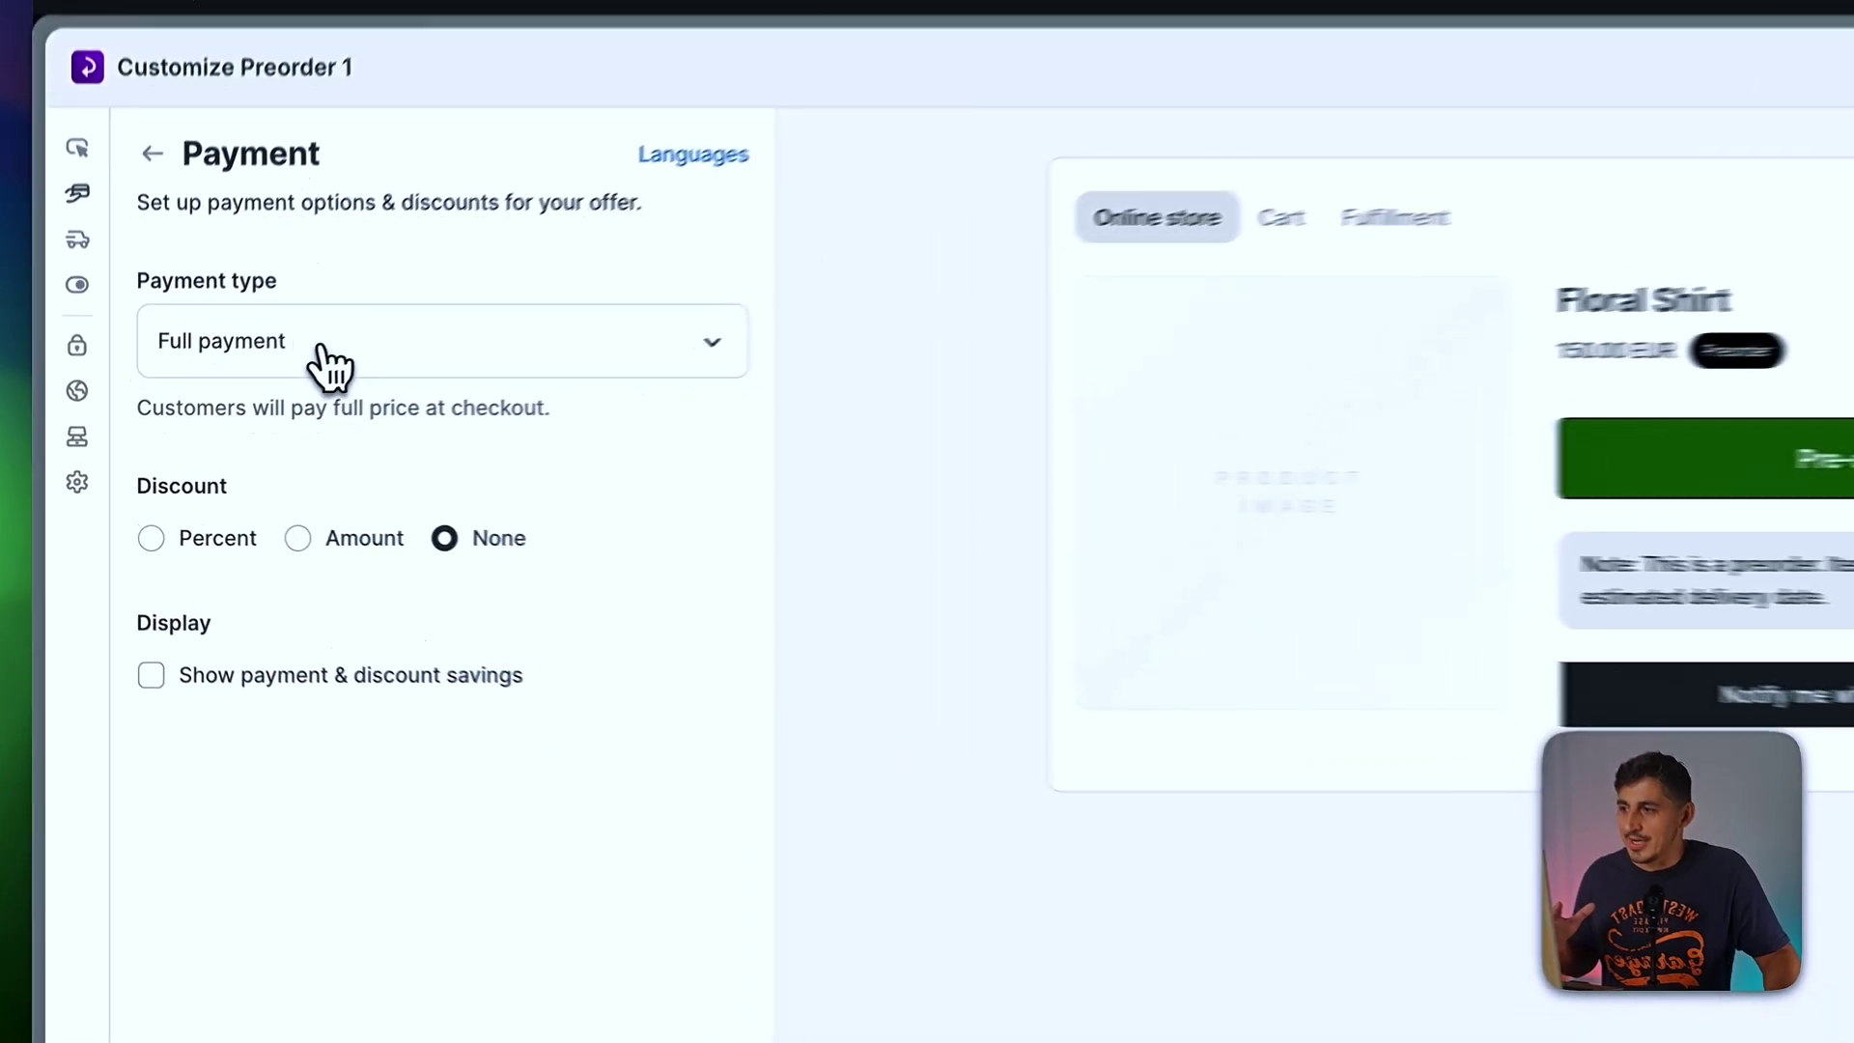
left_click(261, 403)
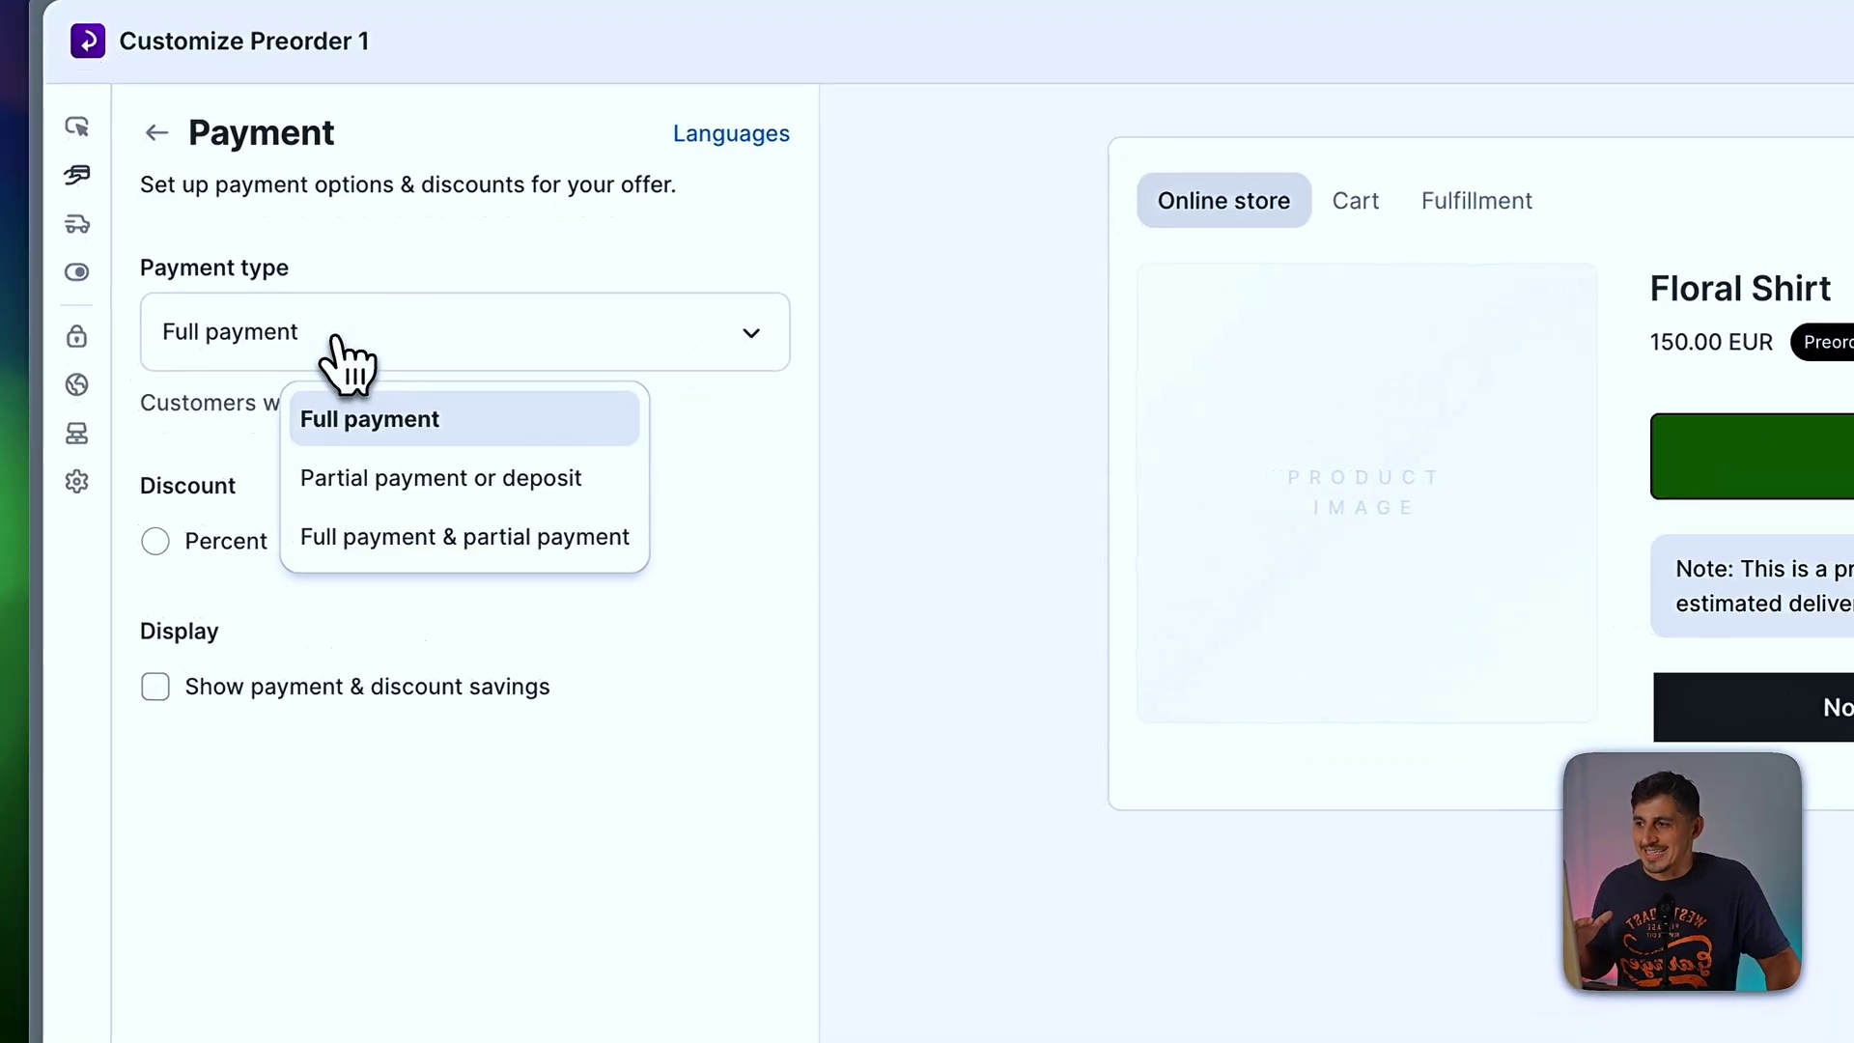
left_click(489, 512)
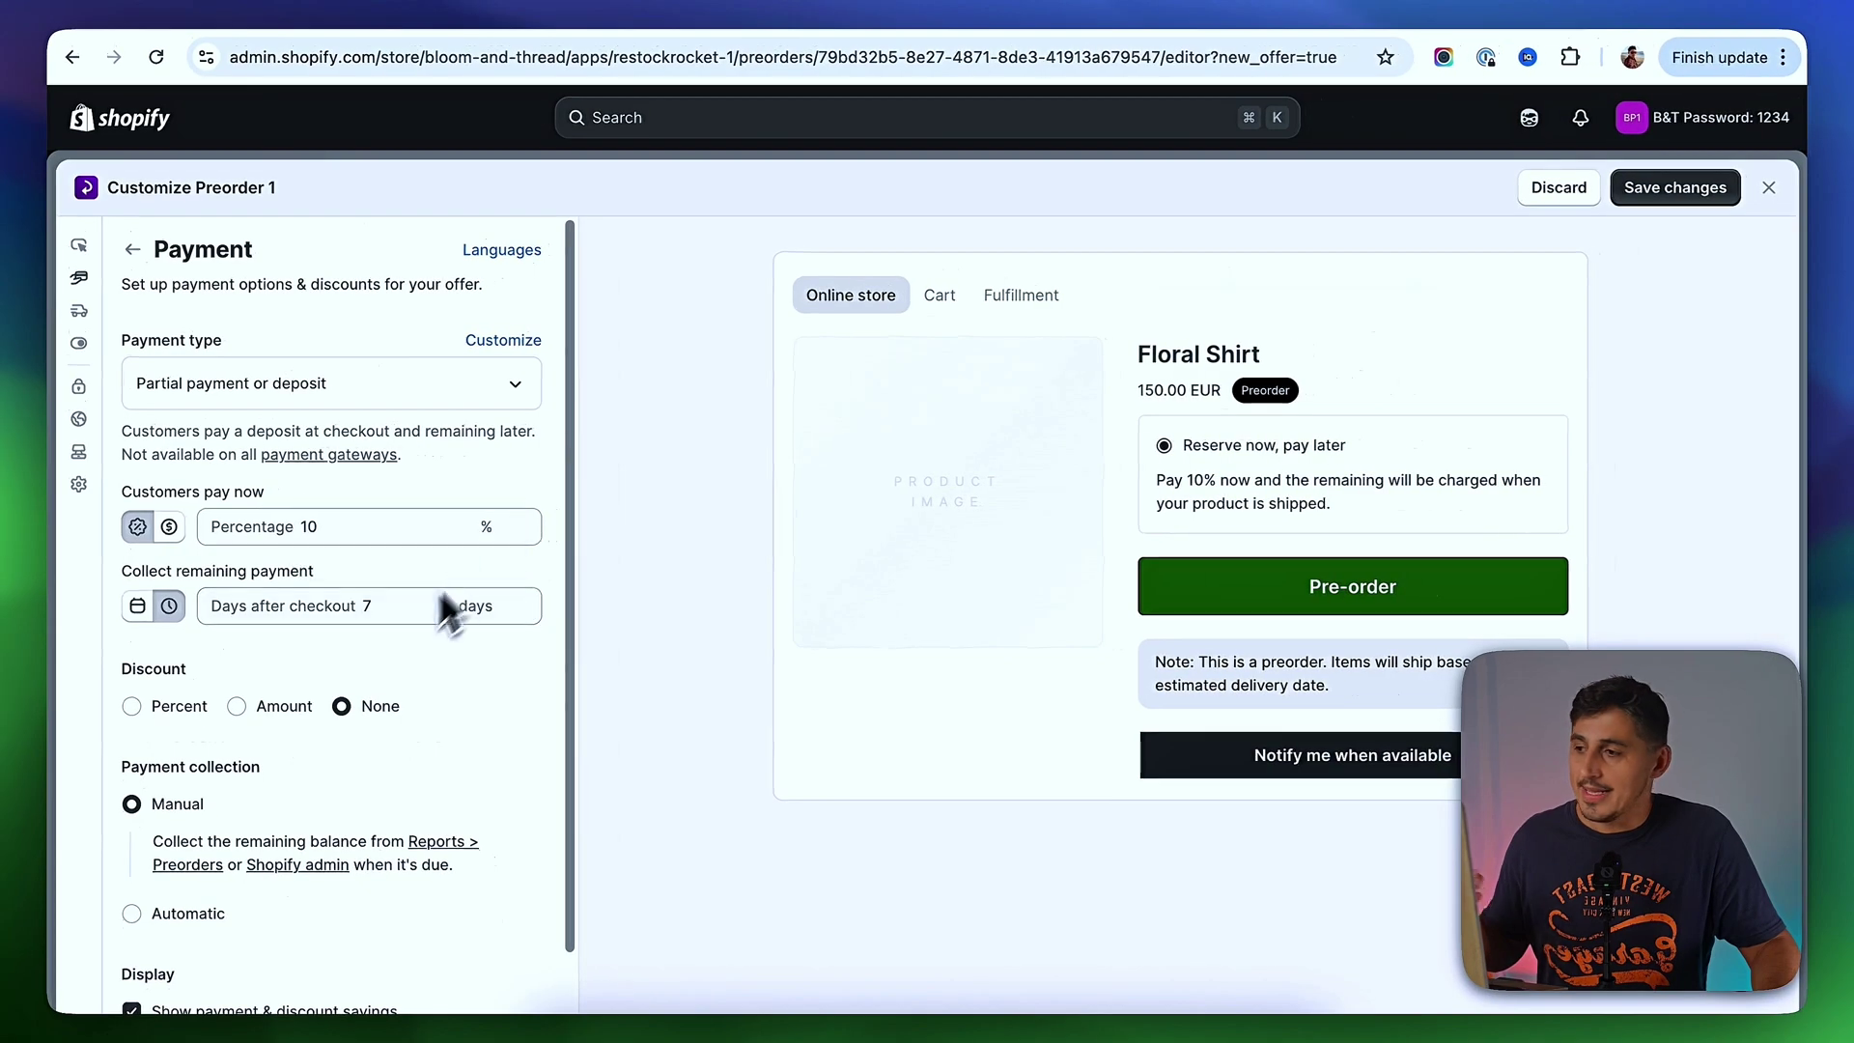
mouse_move(480, 678)
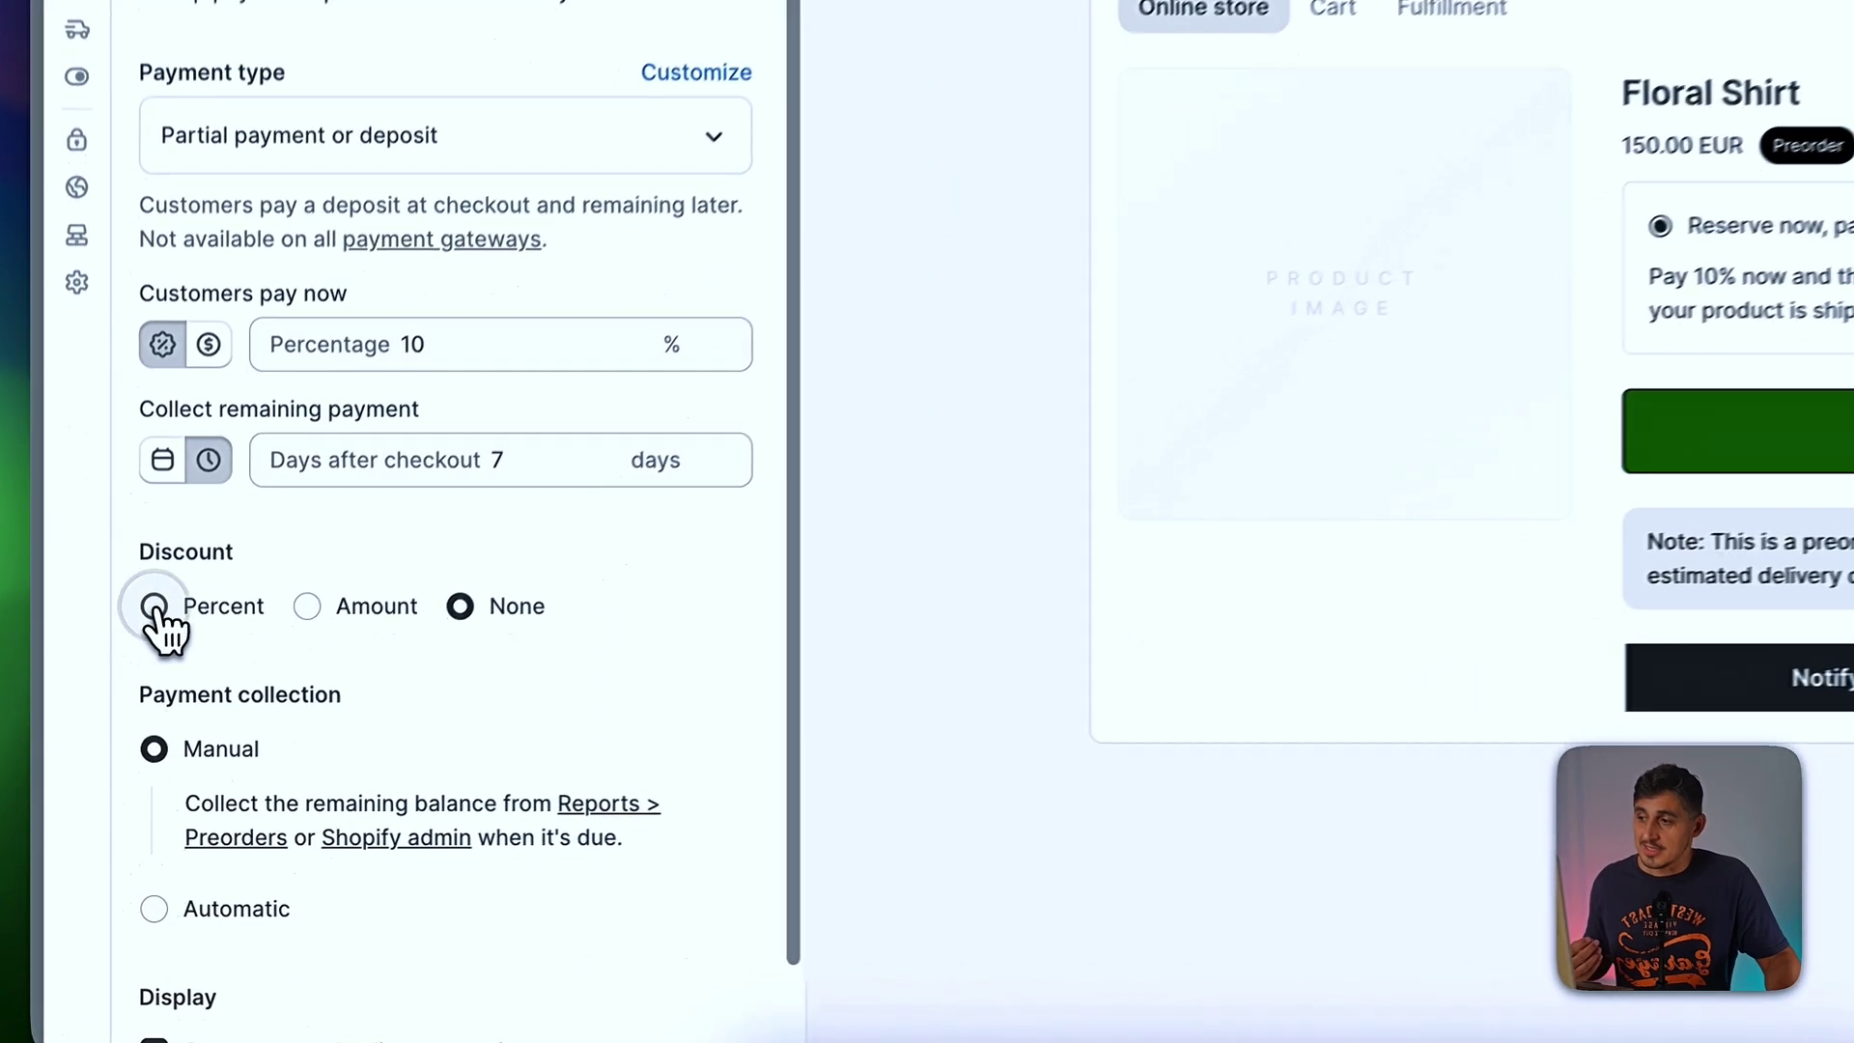
left_click(155, 706)
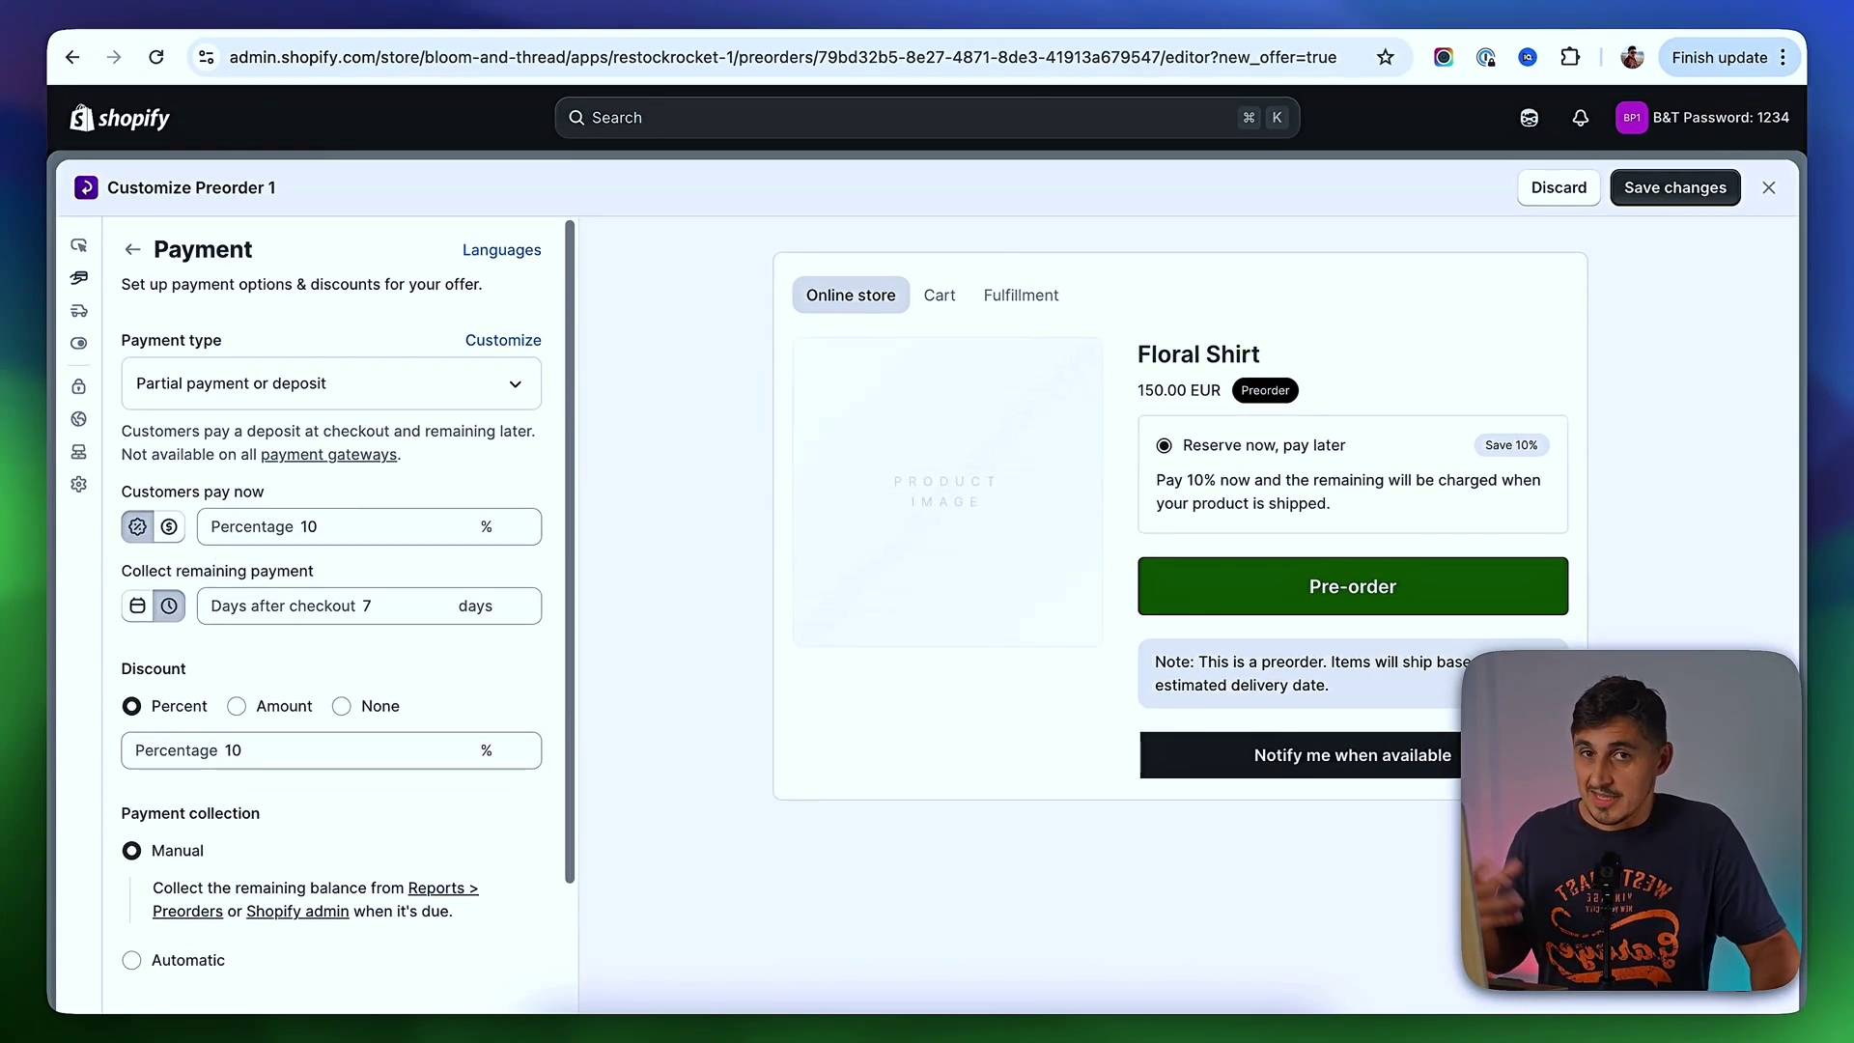
- Switch collection of the remaining preorder payment to Automatic
scroll(237, 797, "down", 3)
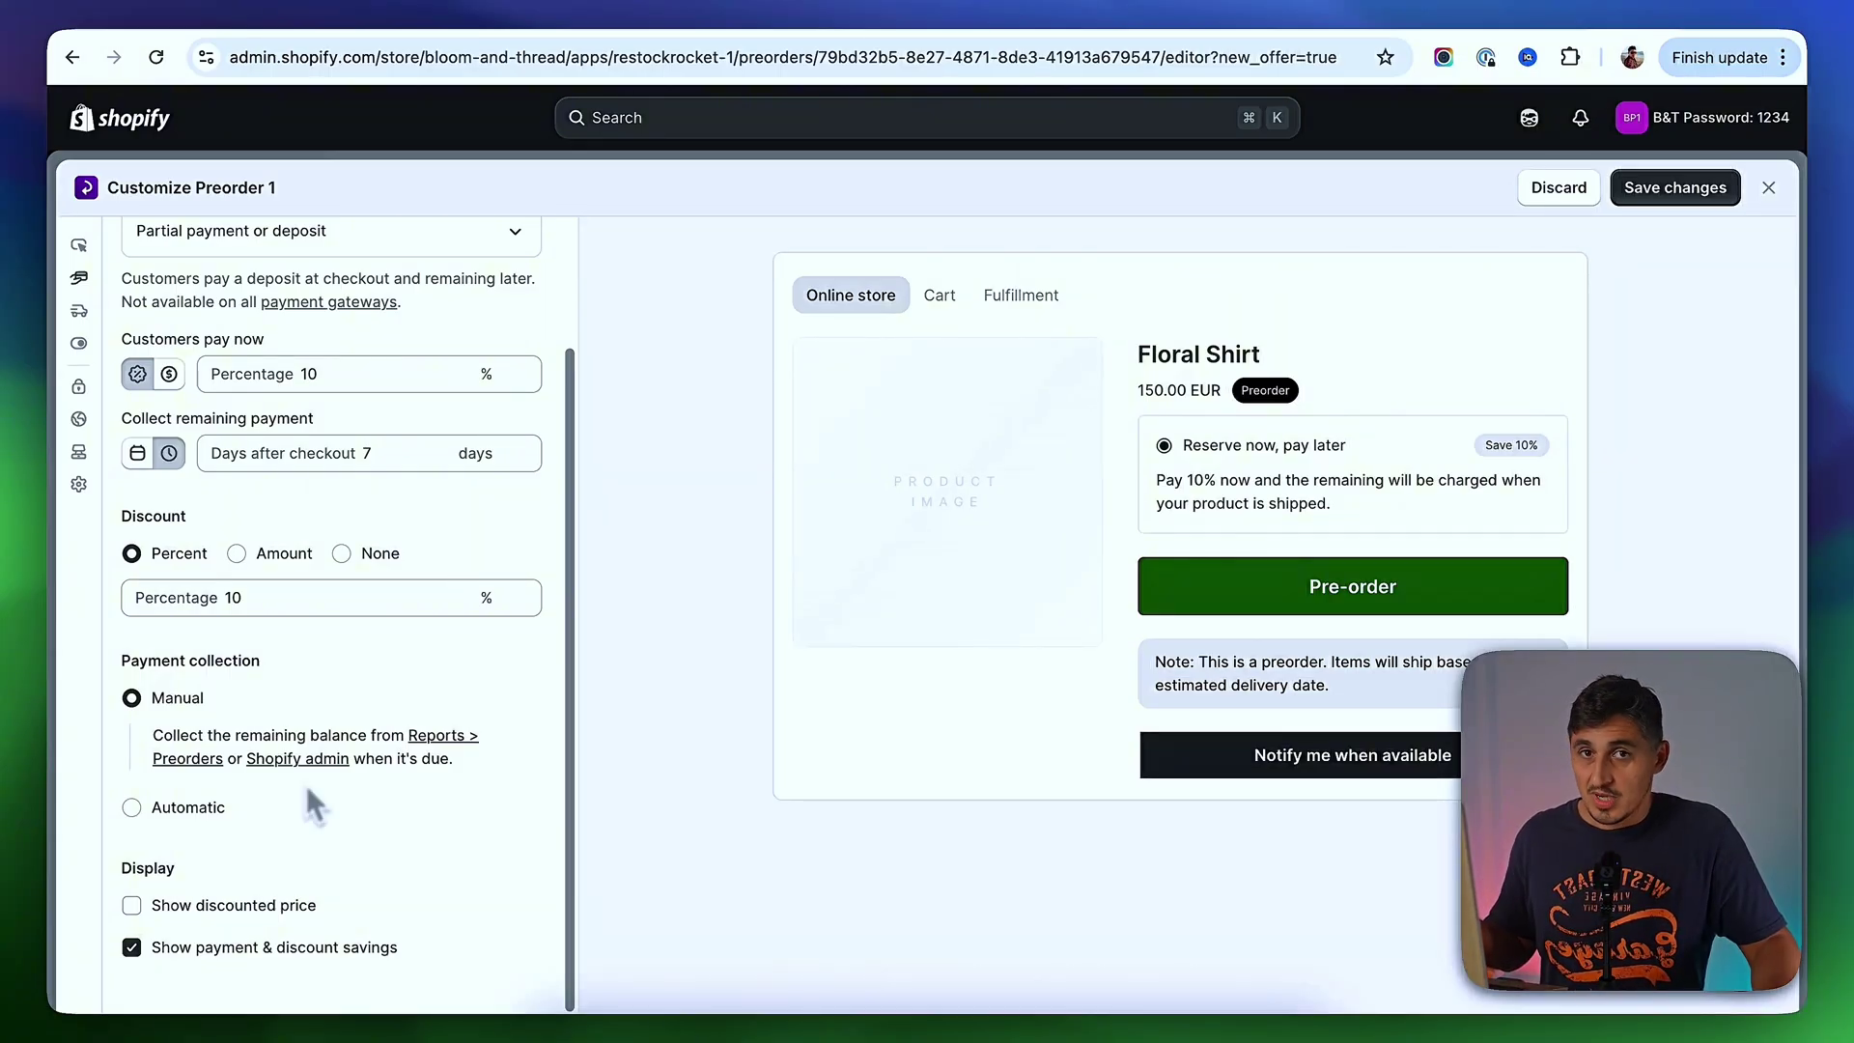
left_click(134, 808)
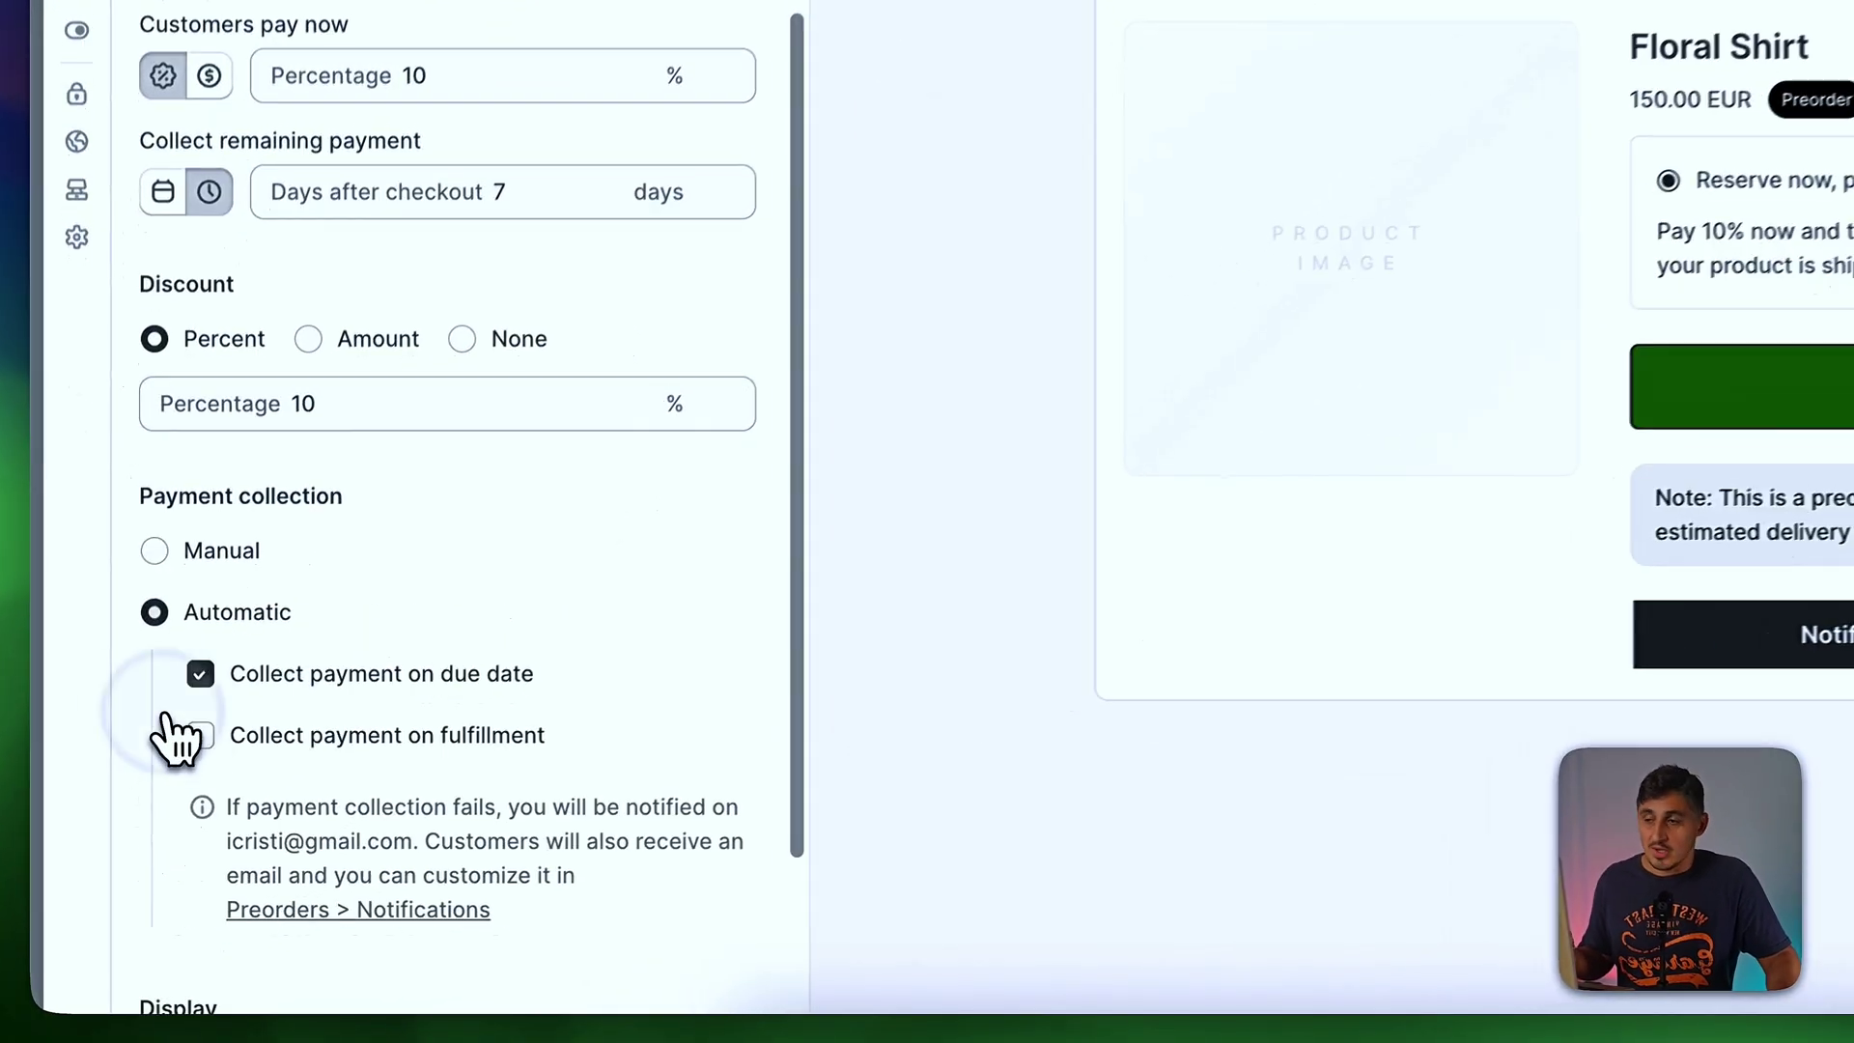
scroll(531, 714, "down", 1)
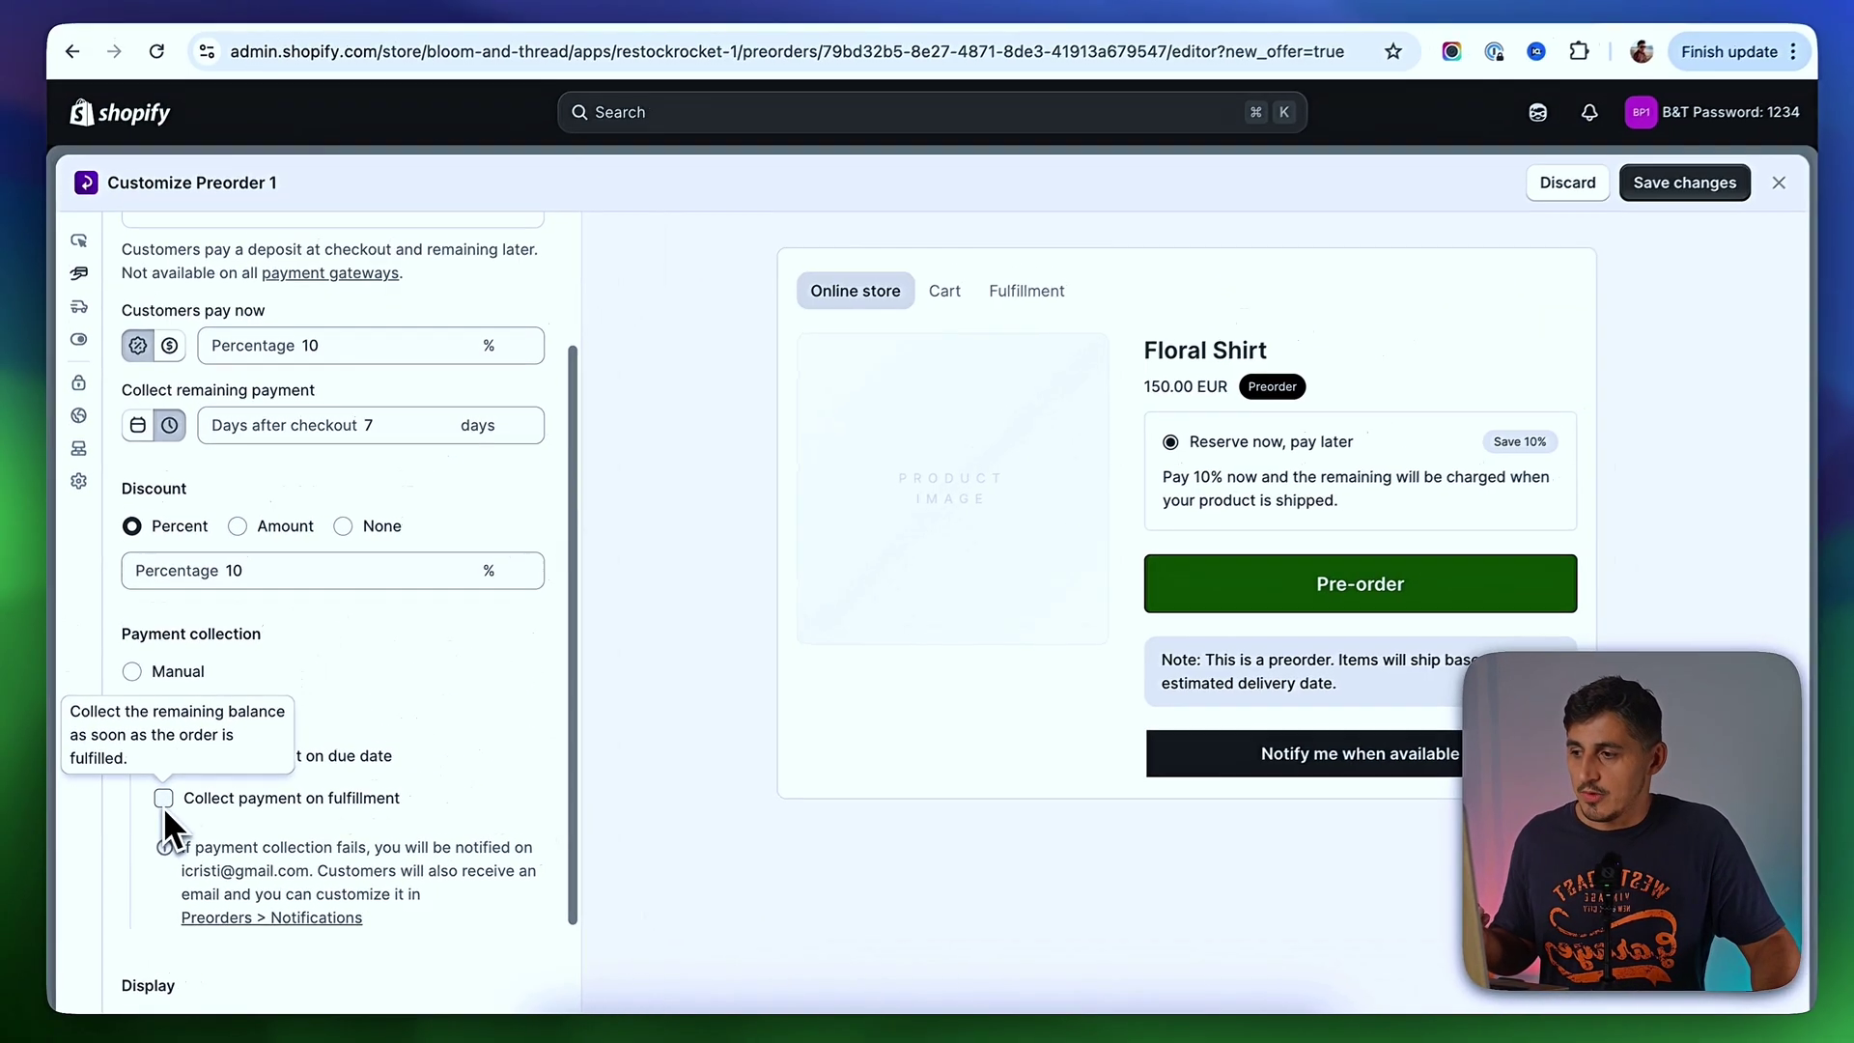
- Show the discounted price for the offer, and toggle the payment and discount savings display off and back on
scroll(162, 807, "down", 3)
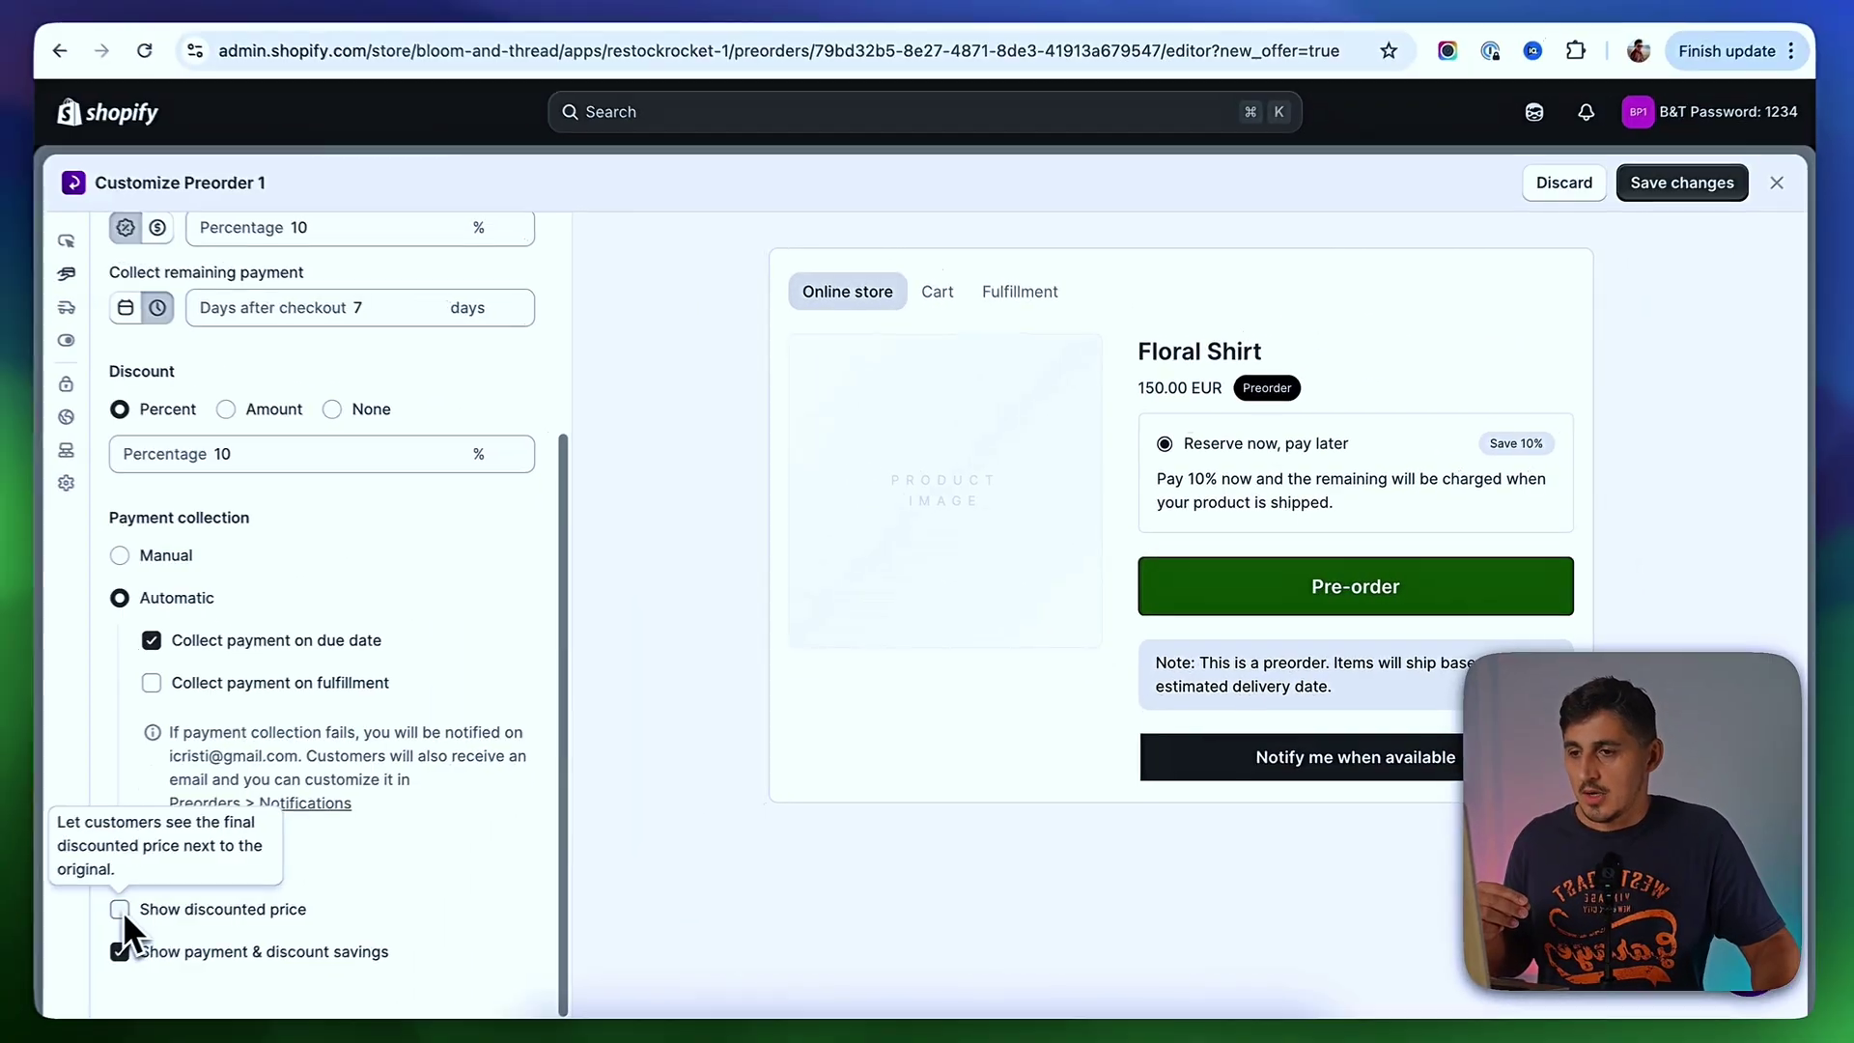
left_click(120, 909)
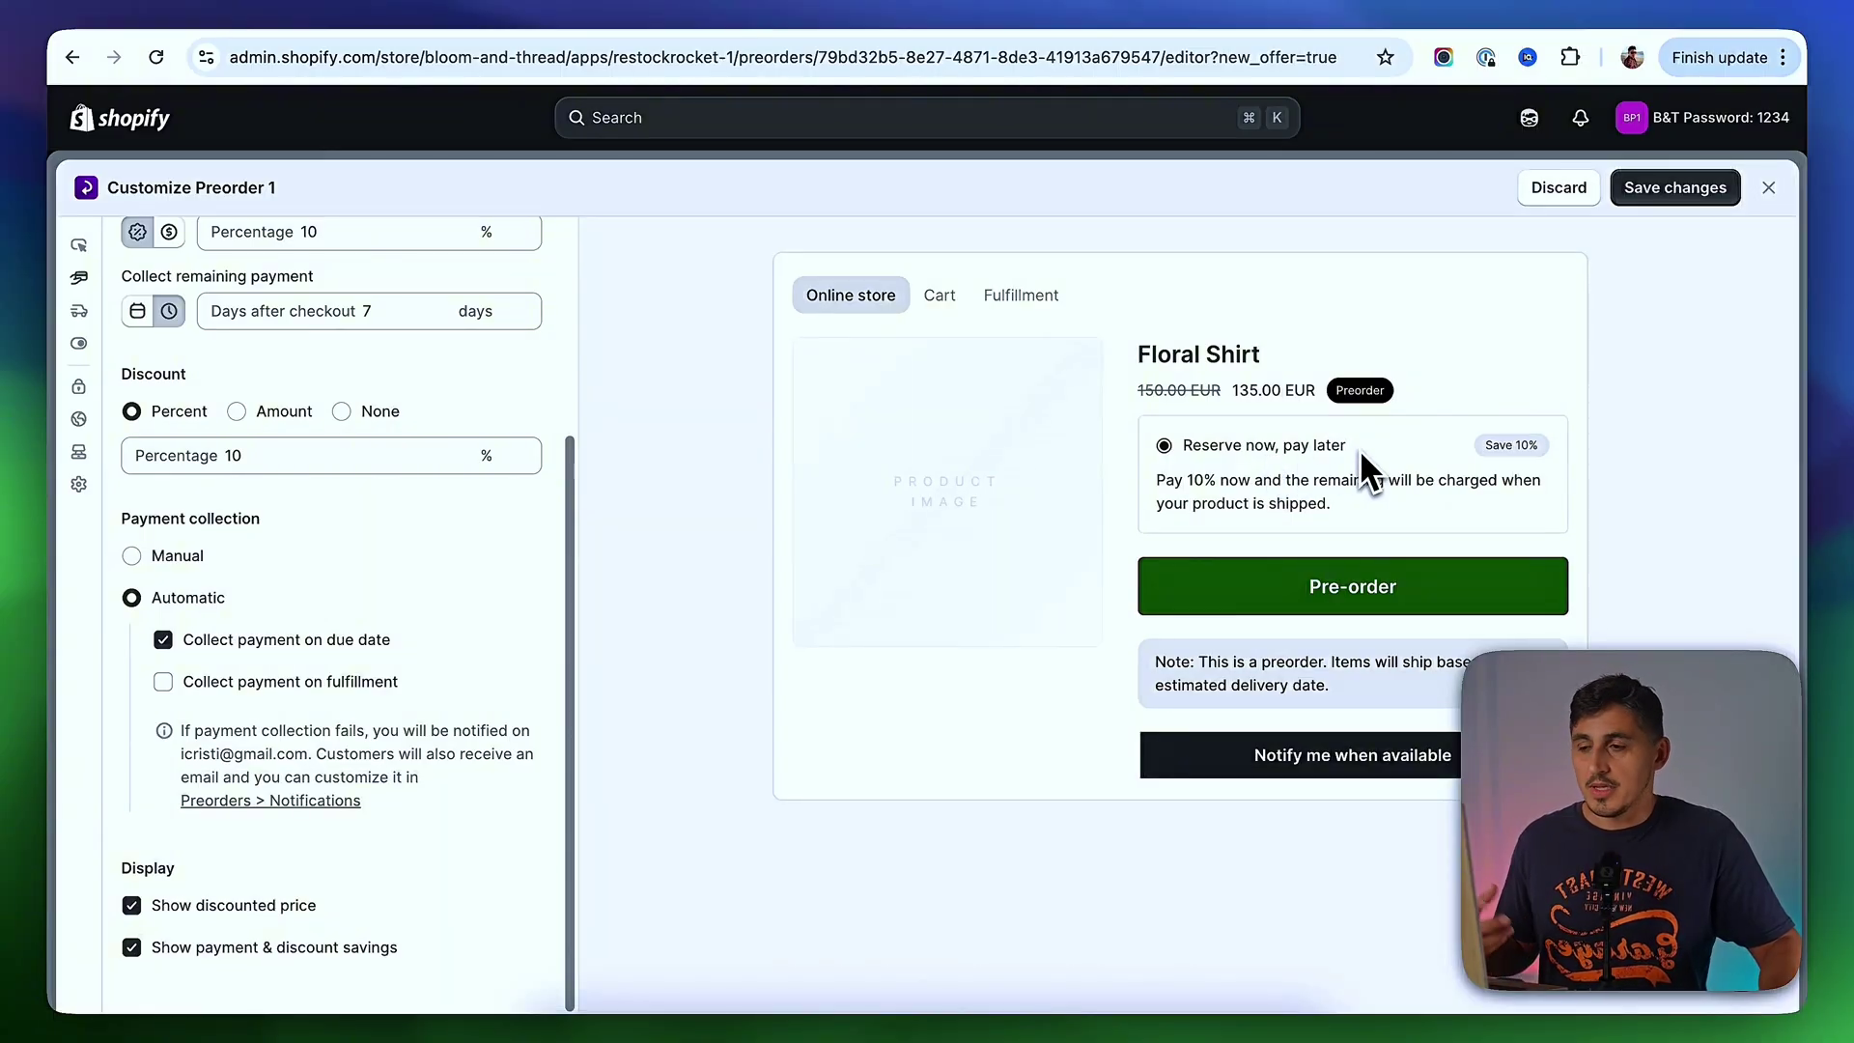
left_click(130, 951)
left_click(130, 950)
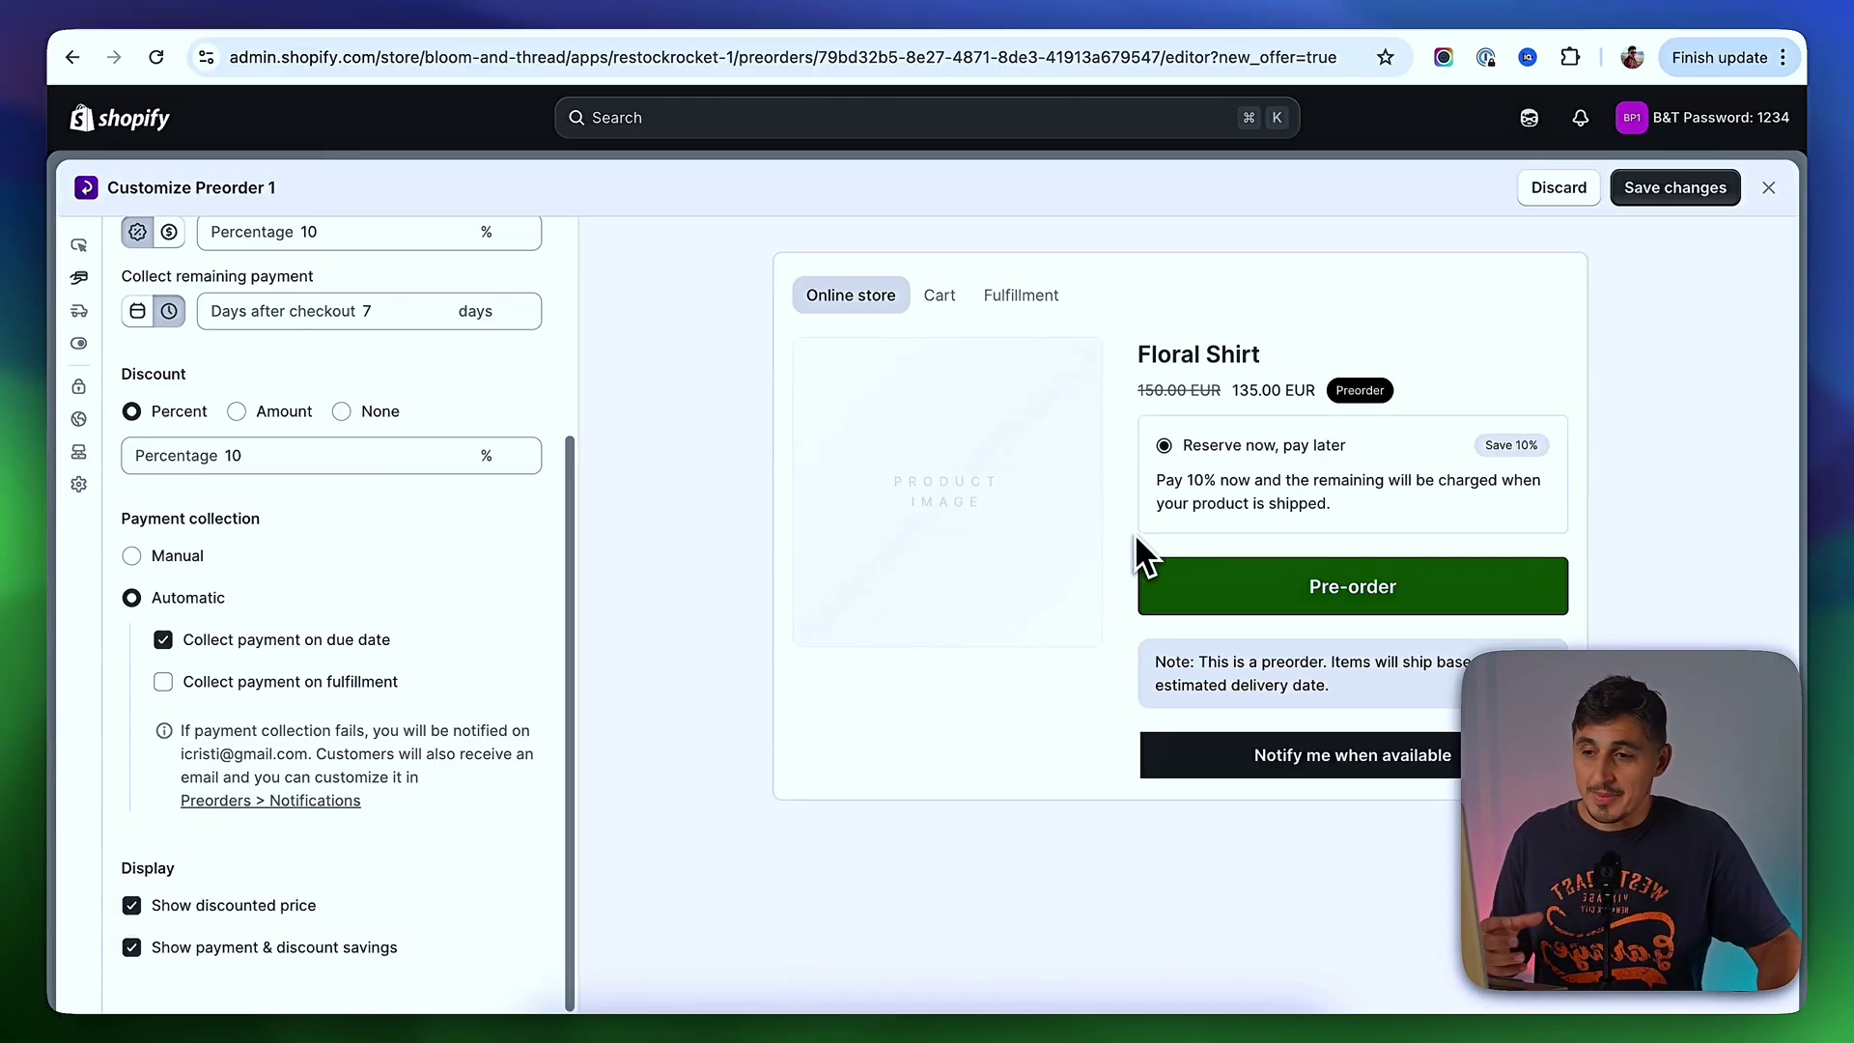
- Toggle the payment and discount savings display off and on again, and save the offer's payment settings
left_click(133, 950)
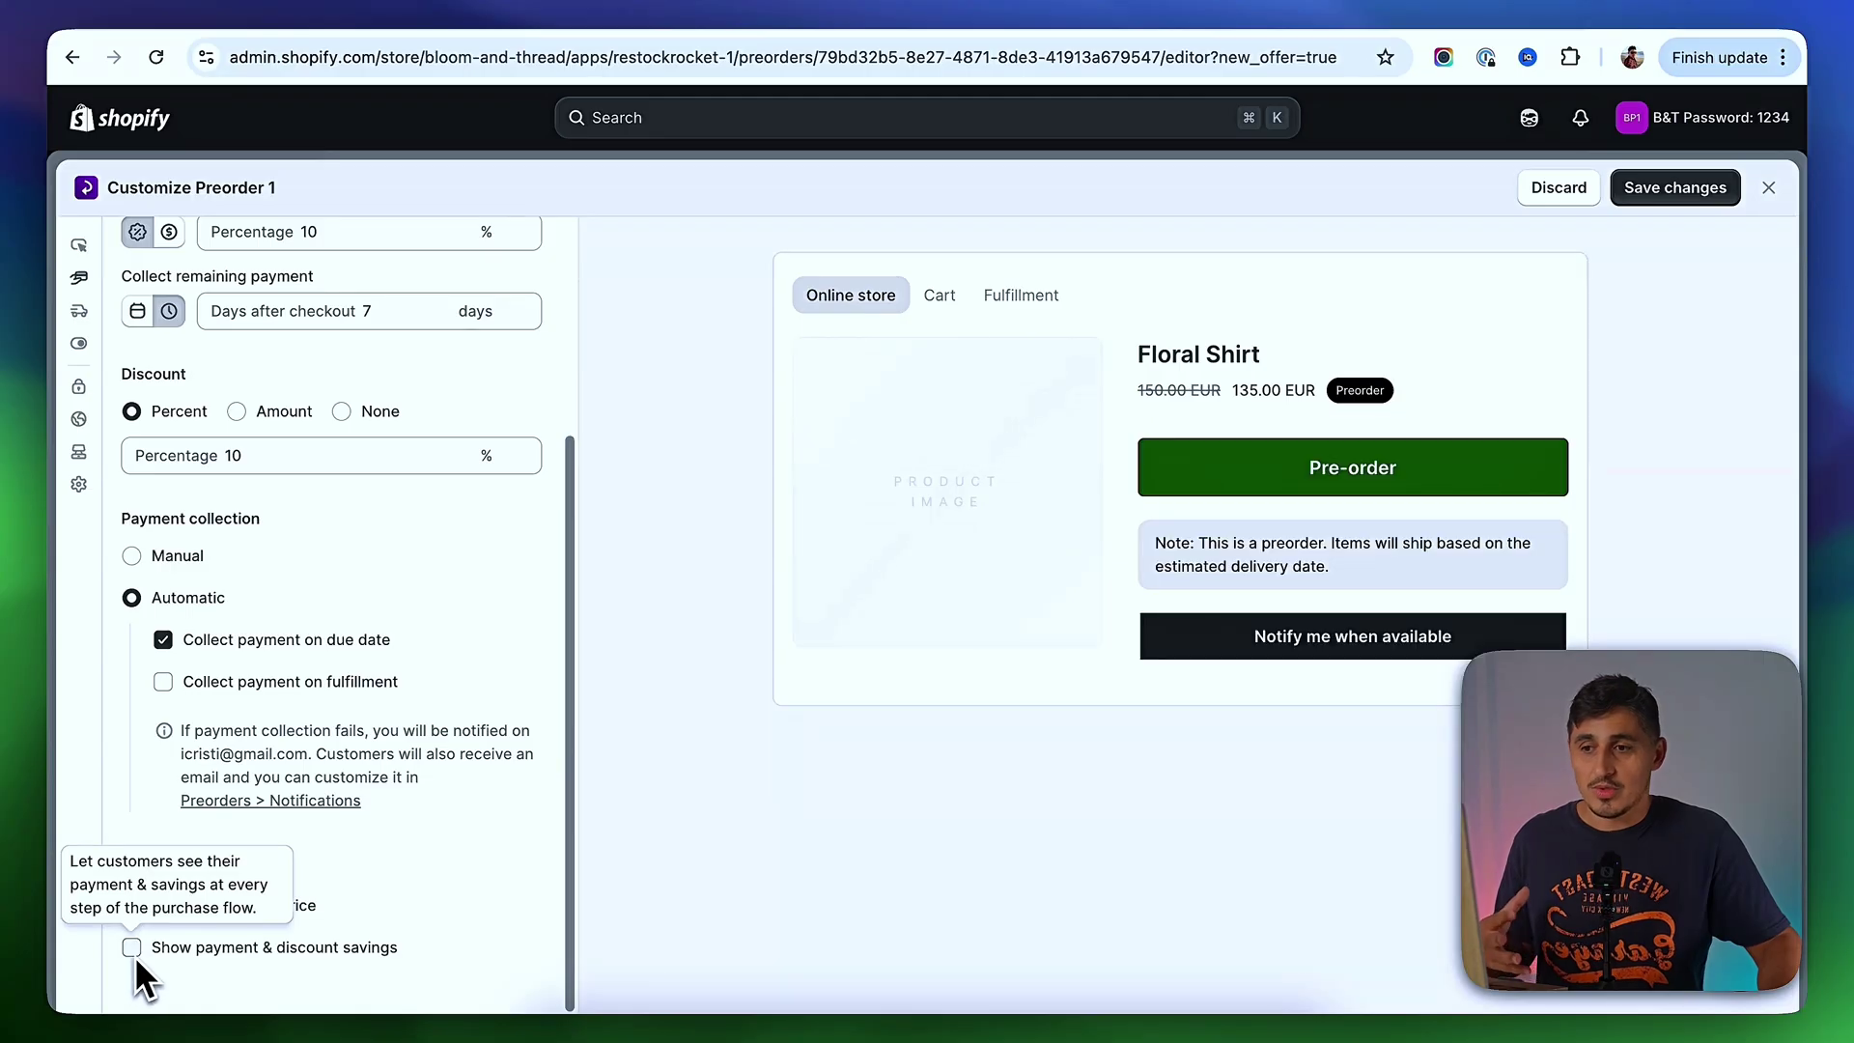
left_click(133, 954)
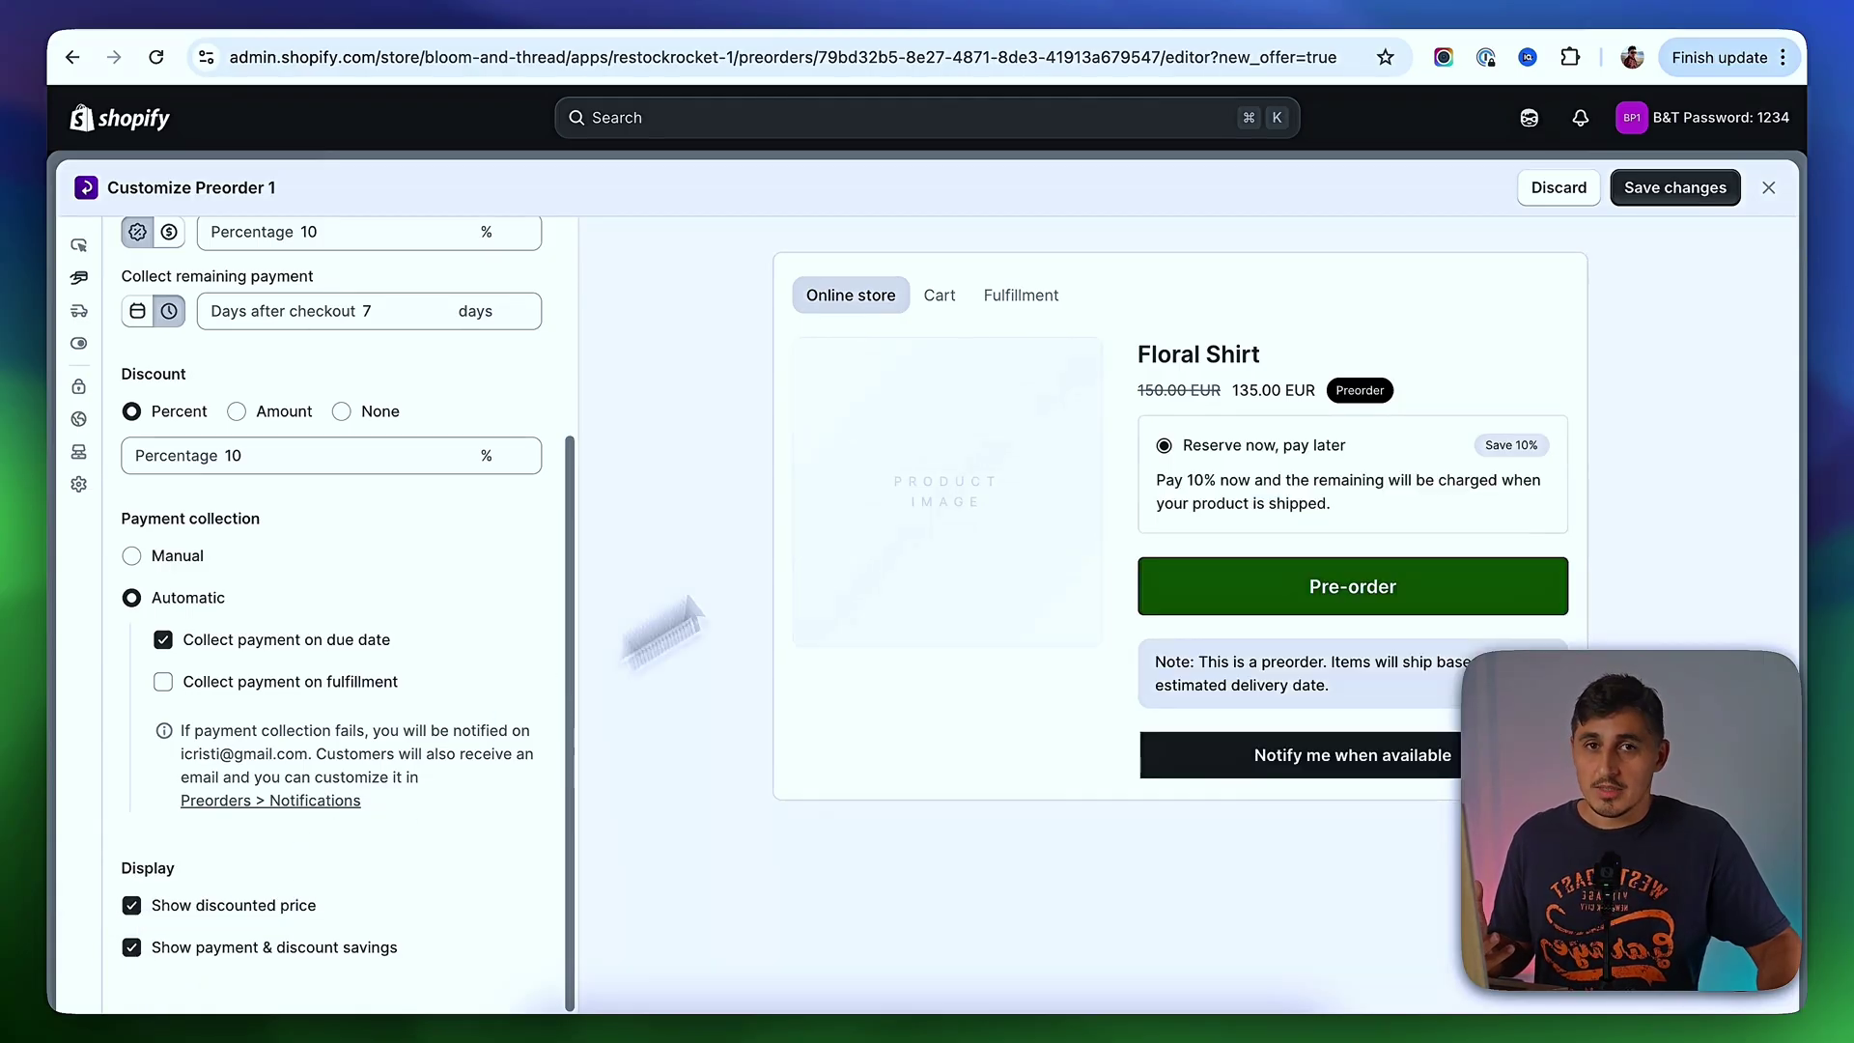
left_click(1665, 198)
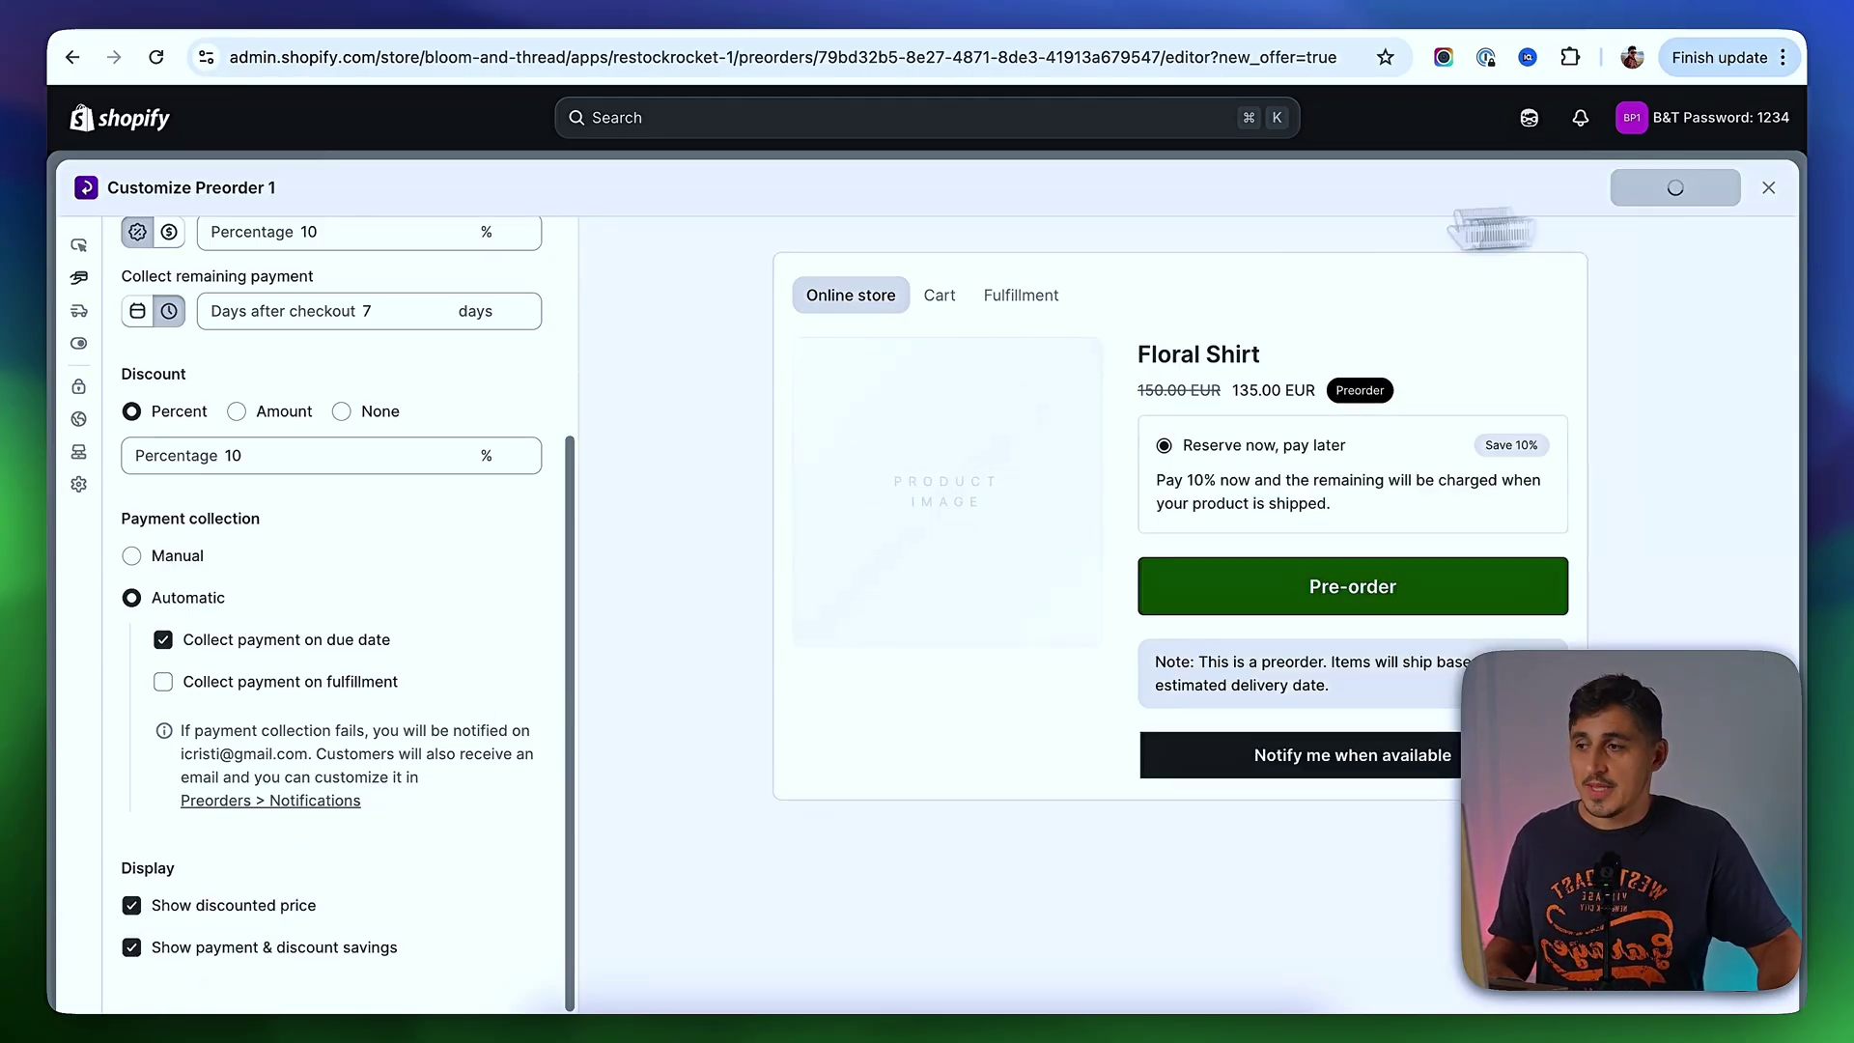
- Show the shipping timeline in the preorder widget, and save the offer with its status at Available now
left_click(79, 311)
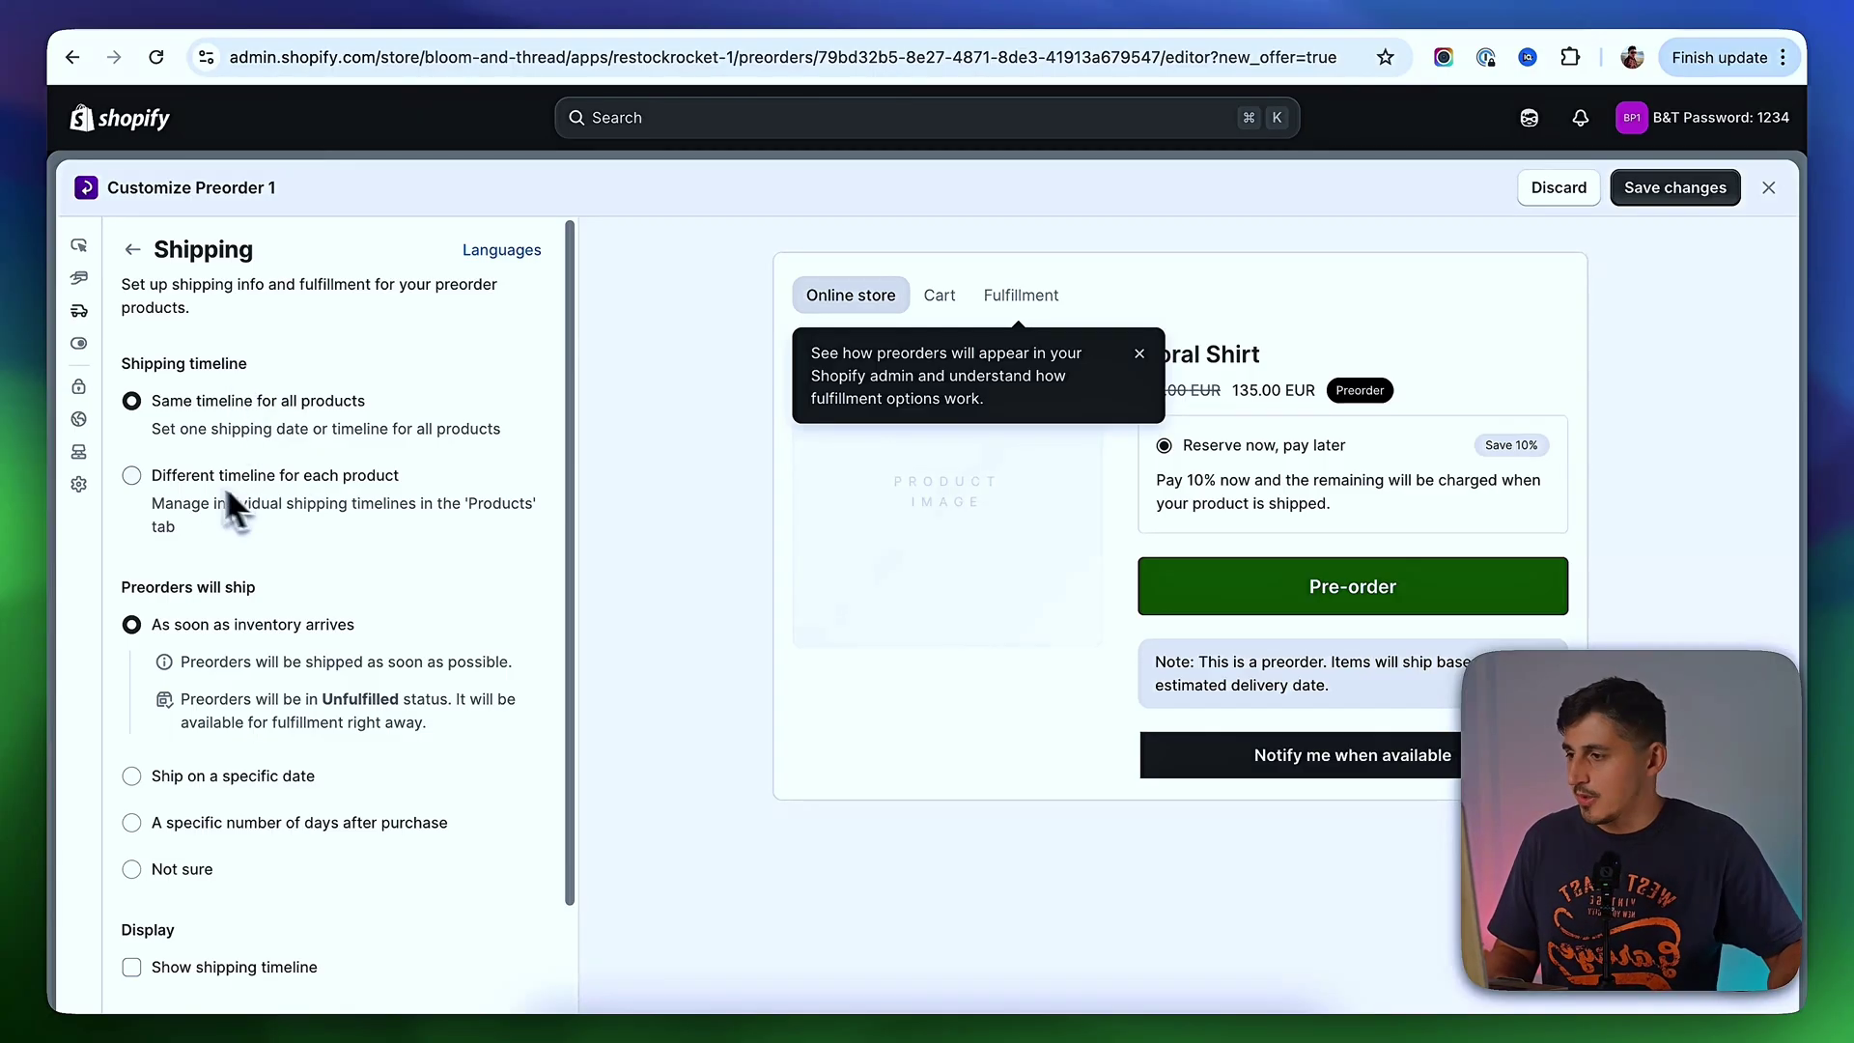
scroll(419, 556, "down", 3)
scroll(433, 568, "up", 3)
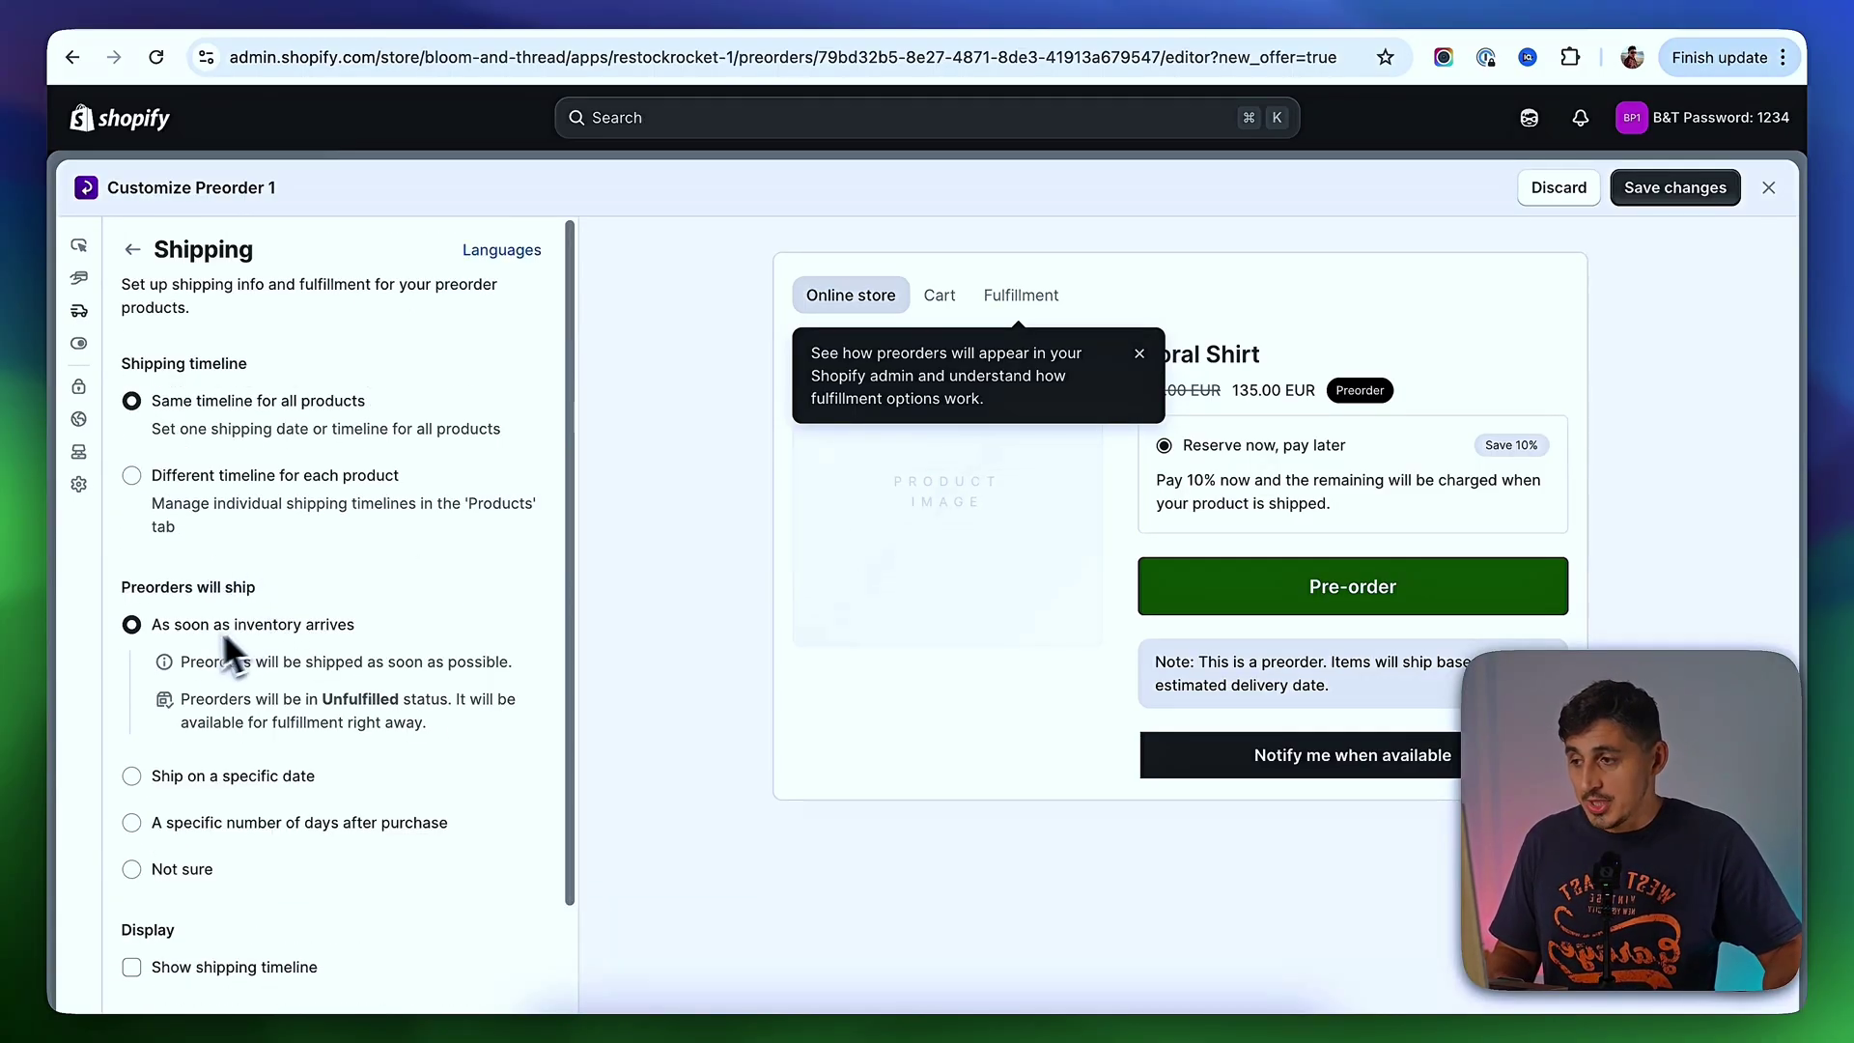
scroll(211, 642, "down", 2)
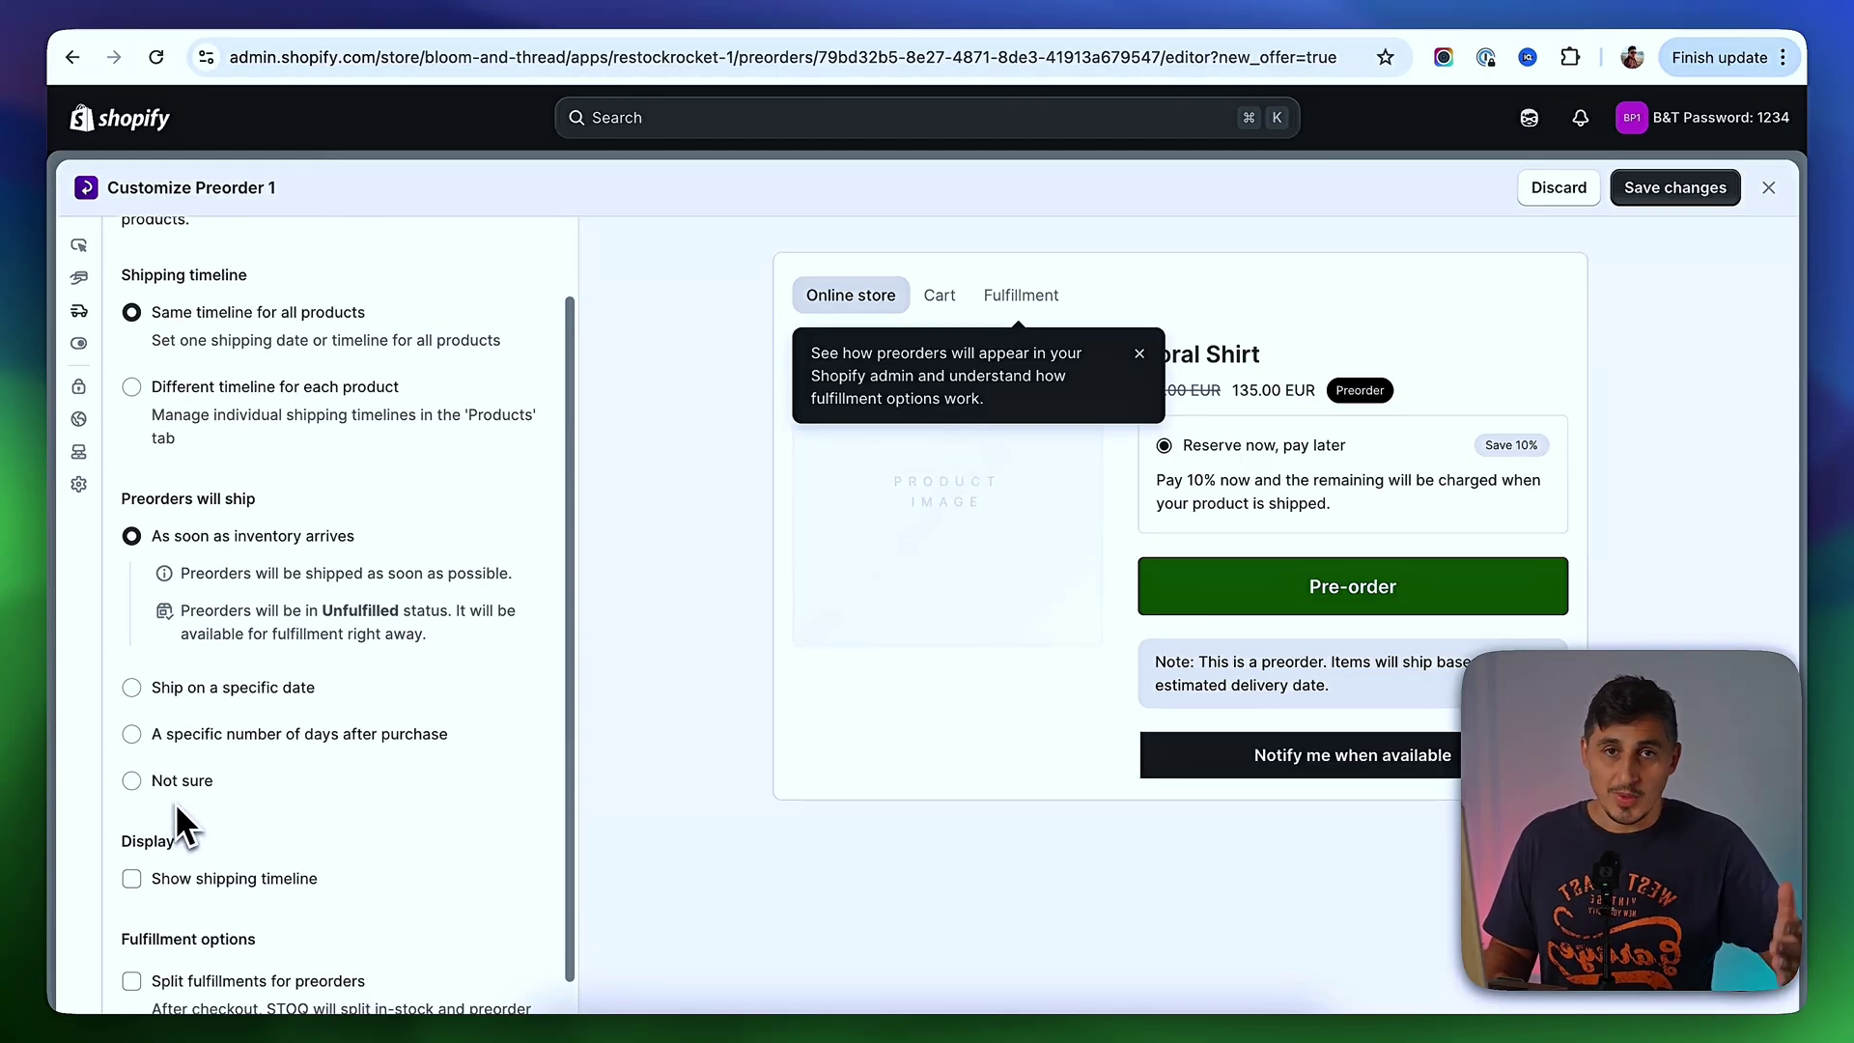
scroll(348, 618, "down", 1)
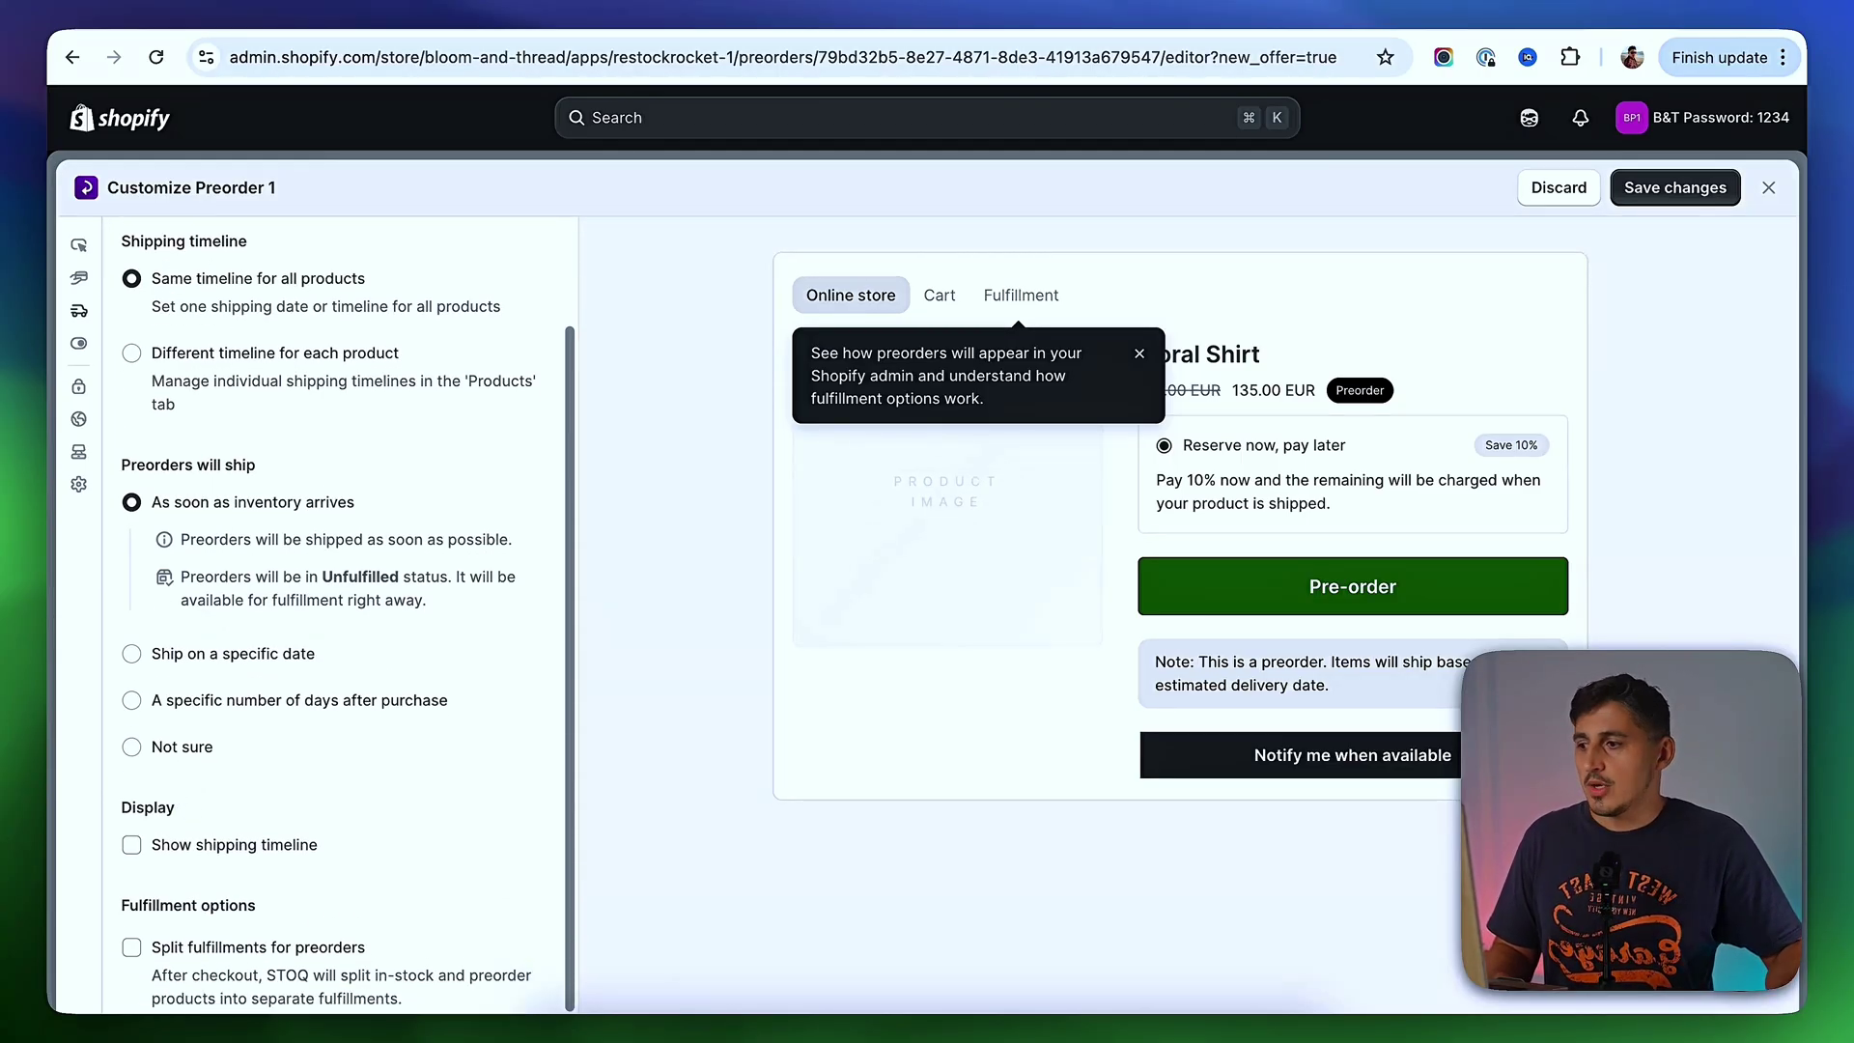
mouse_move(186, 861)
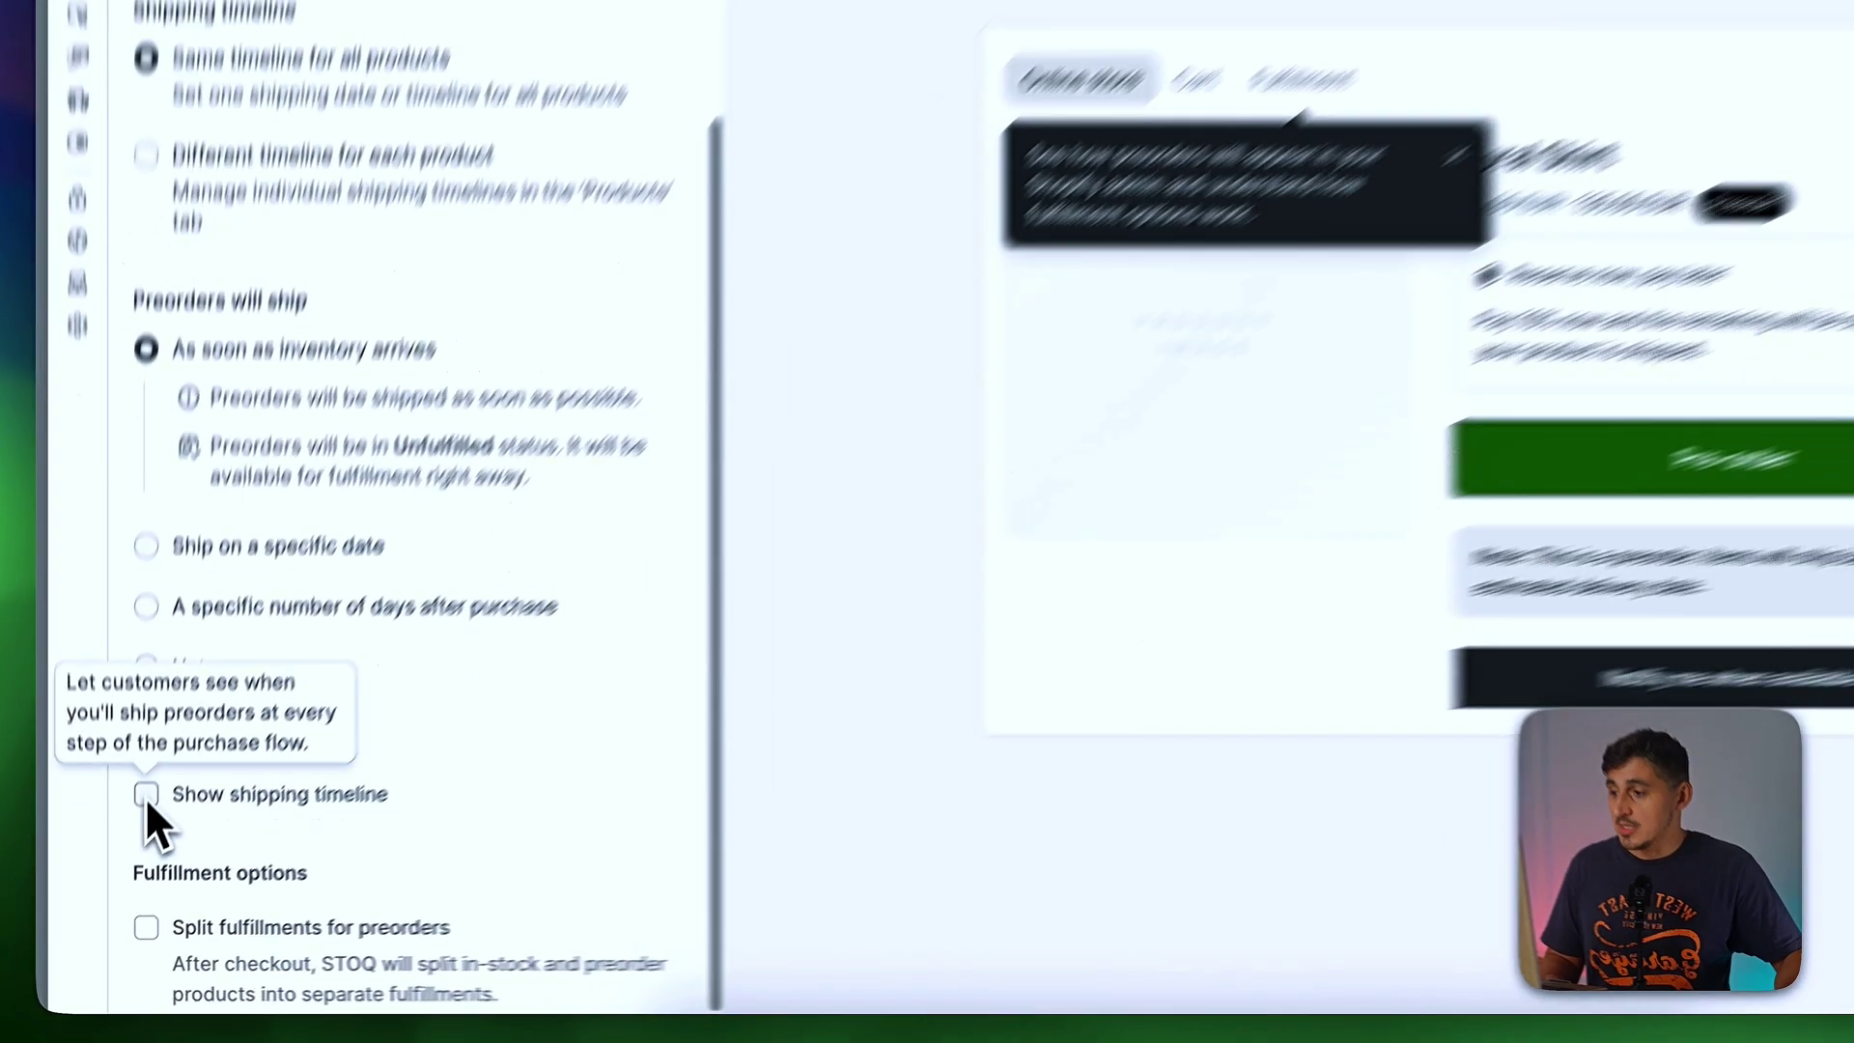
left_click(133, 848)
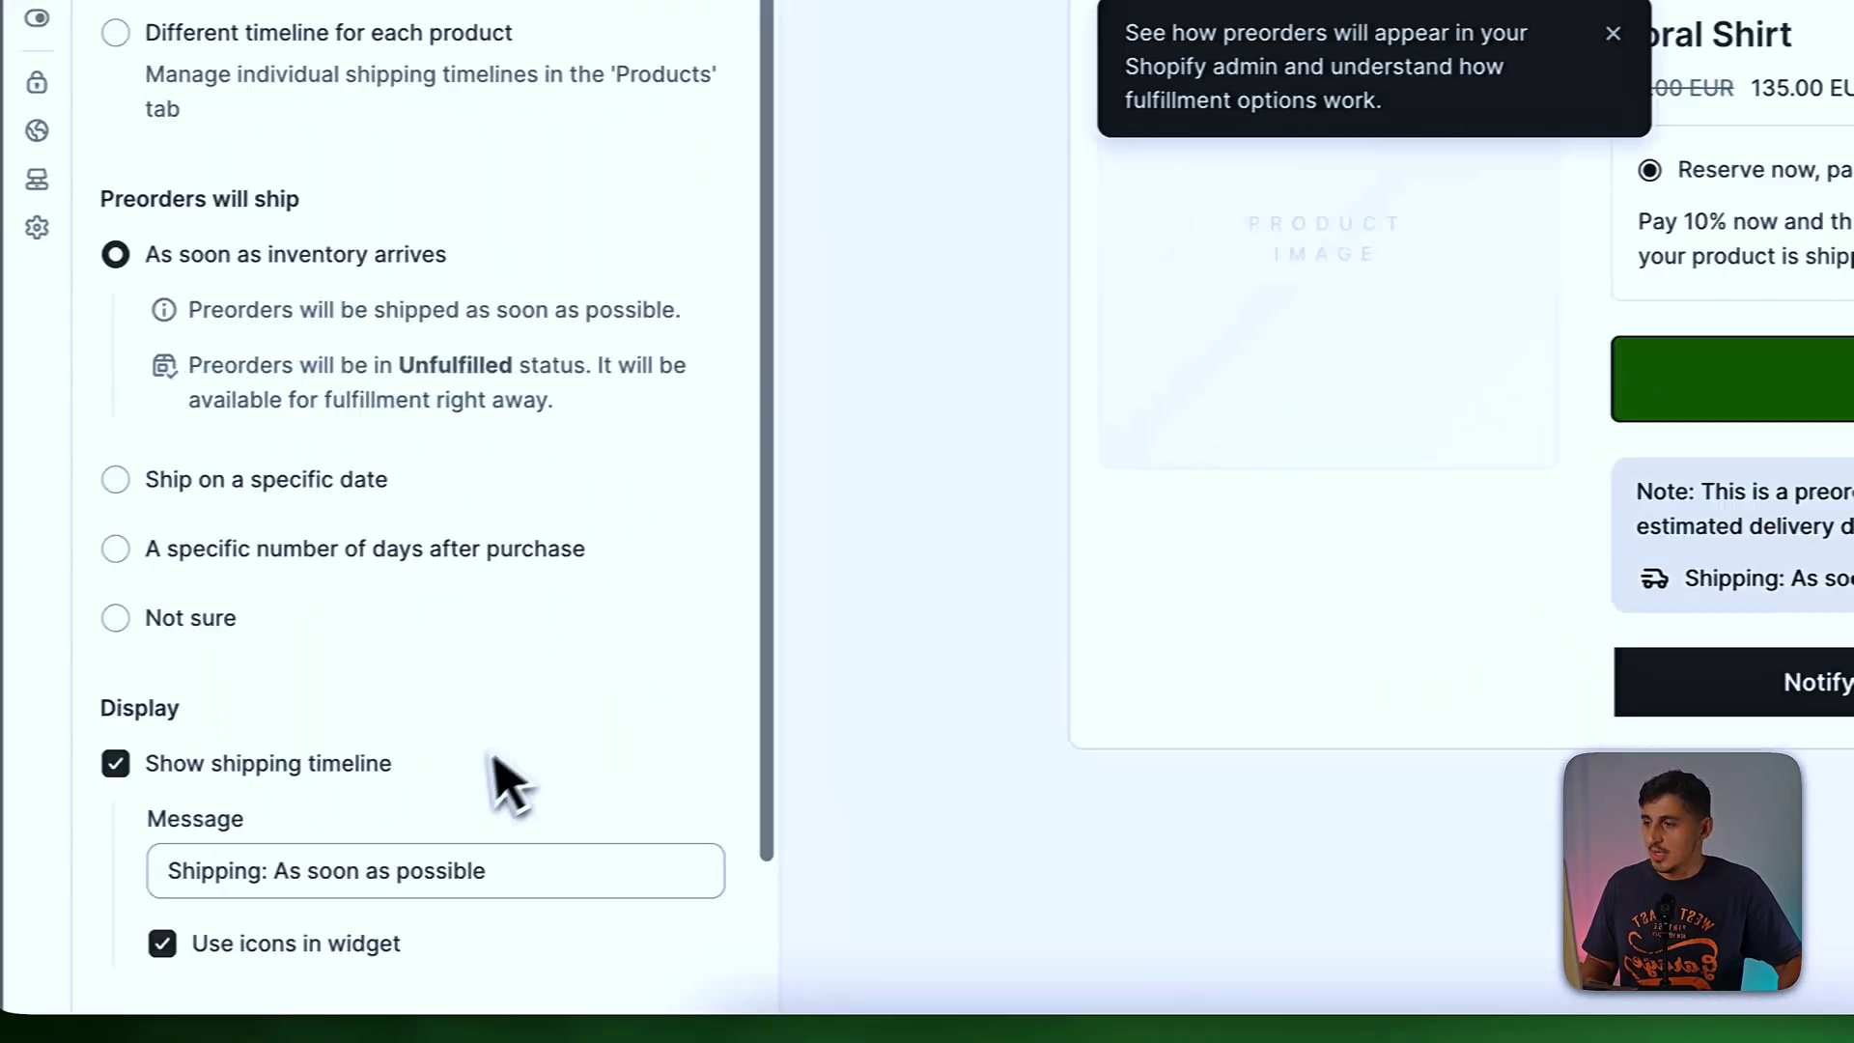
left_click_drag(183, 765, 563, 770)
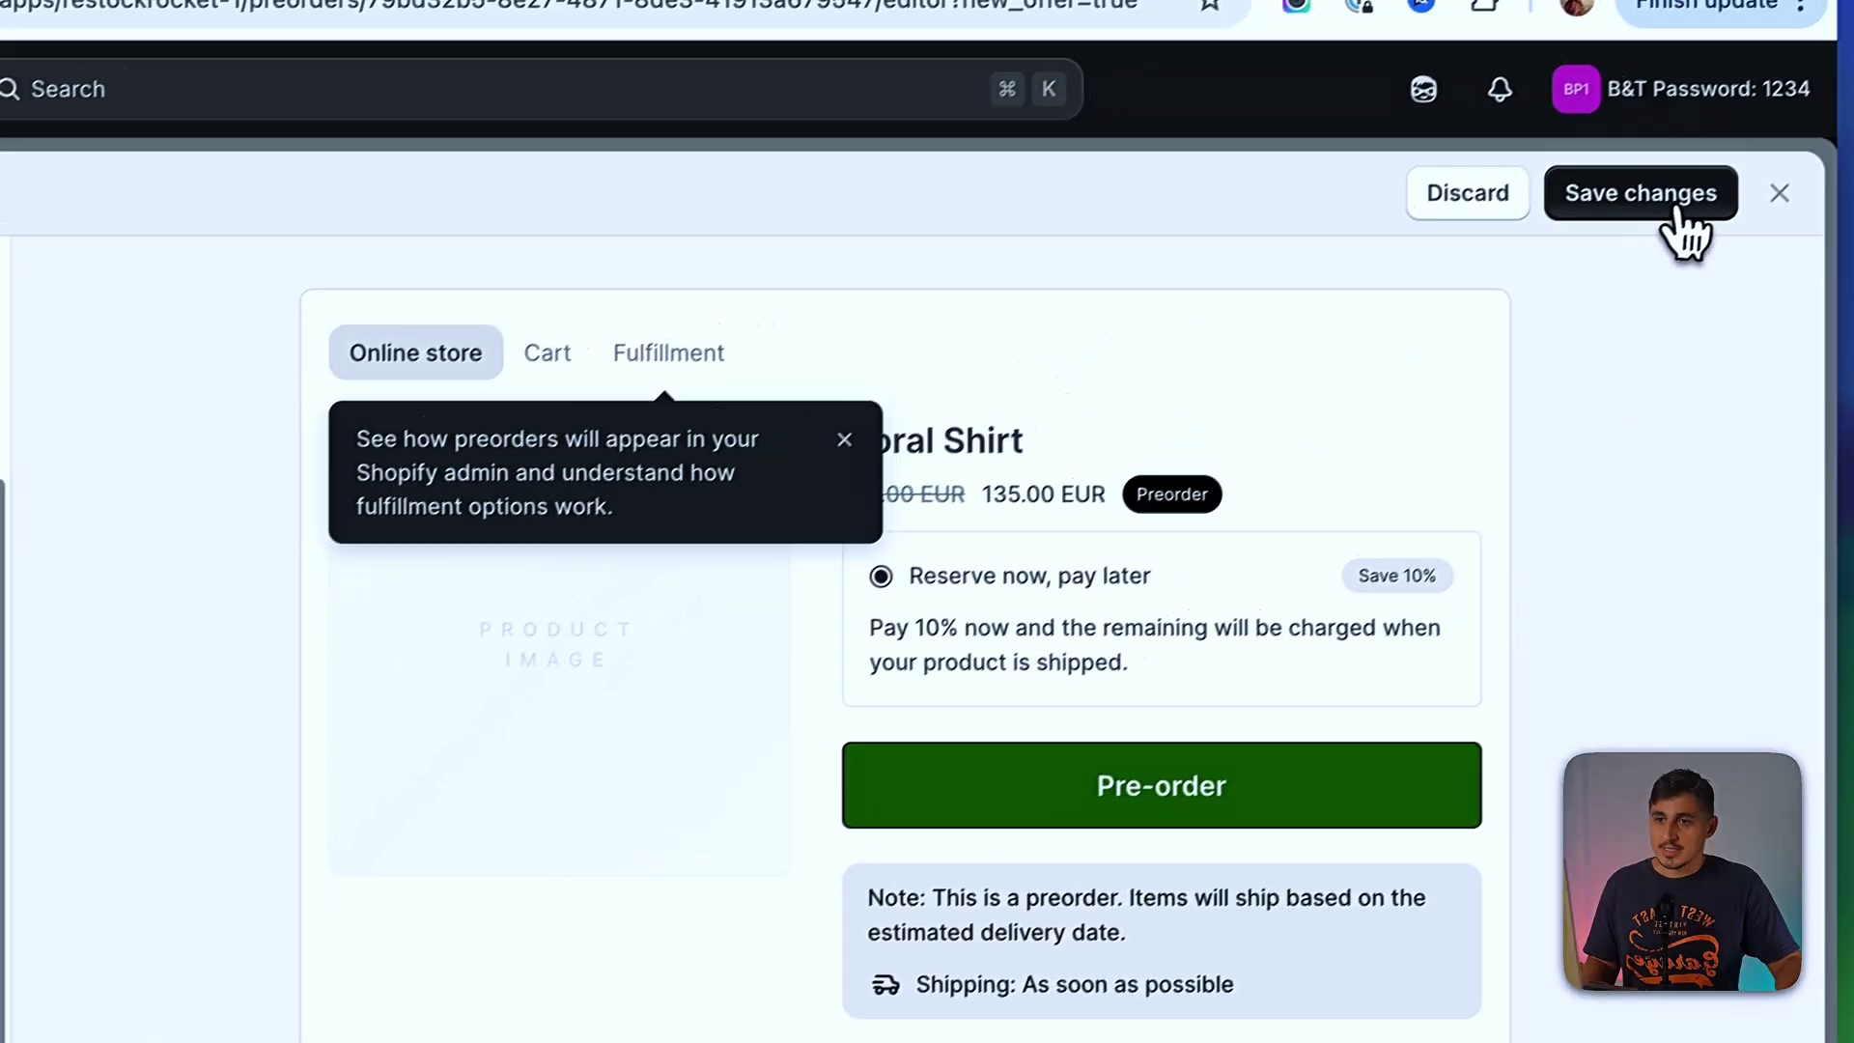
left_click(1675, 188)
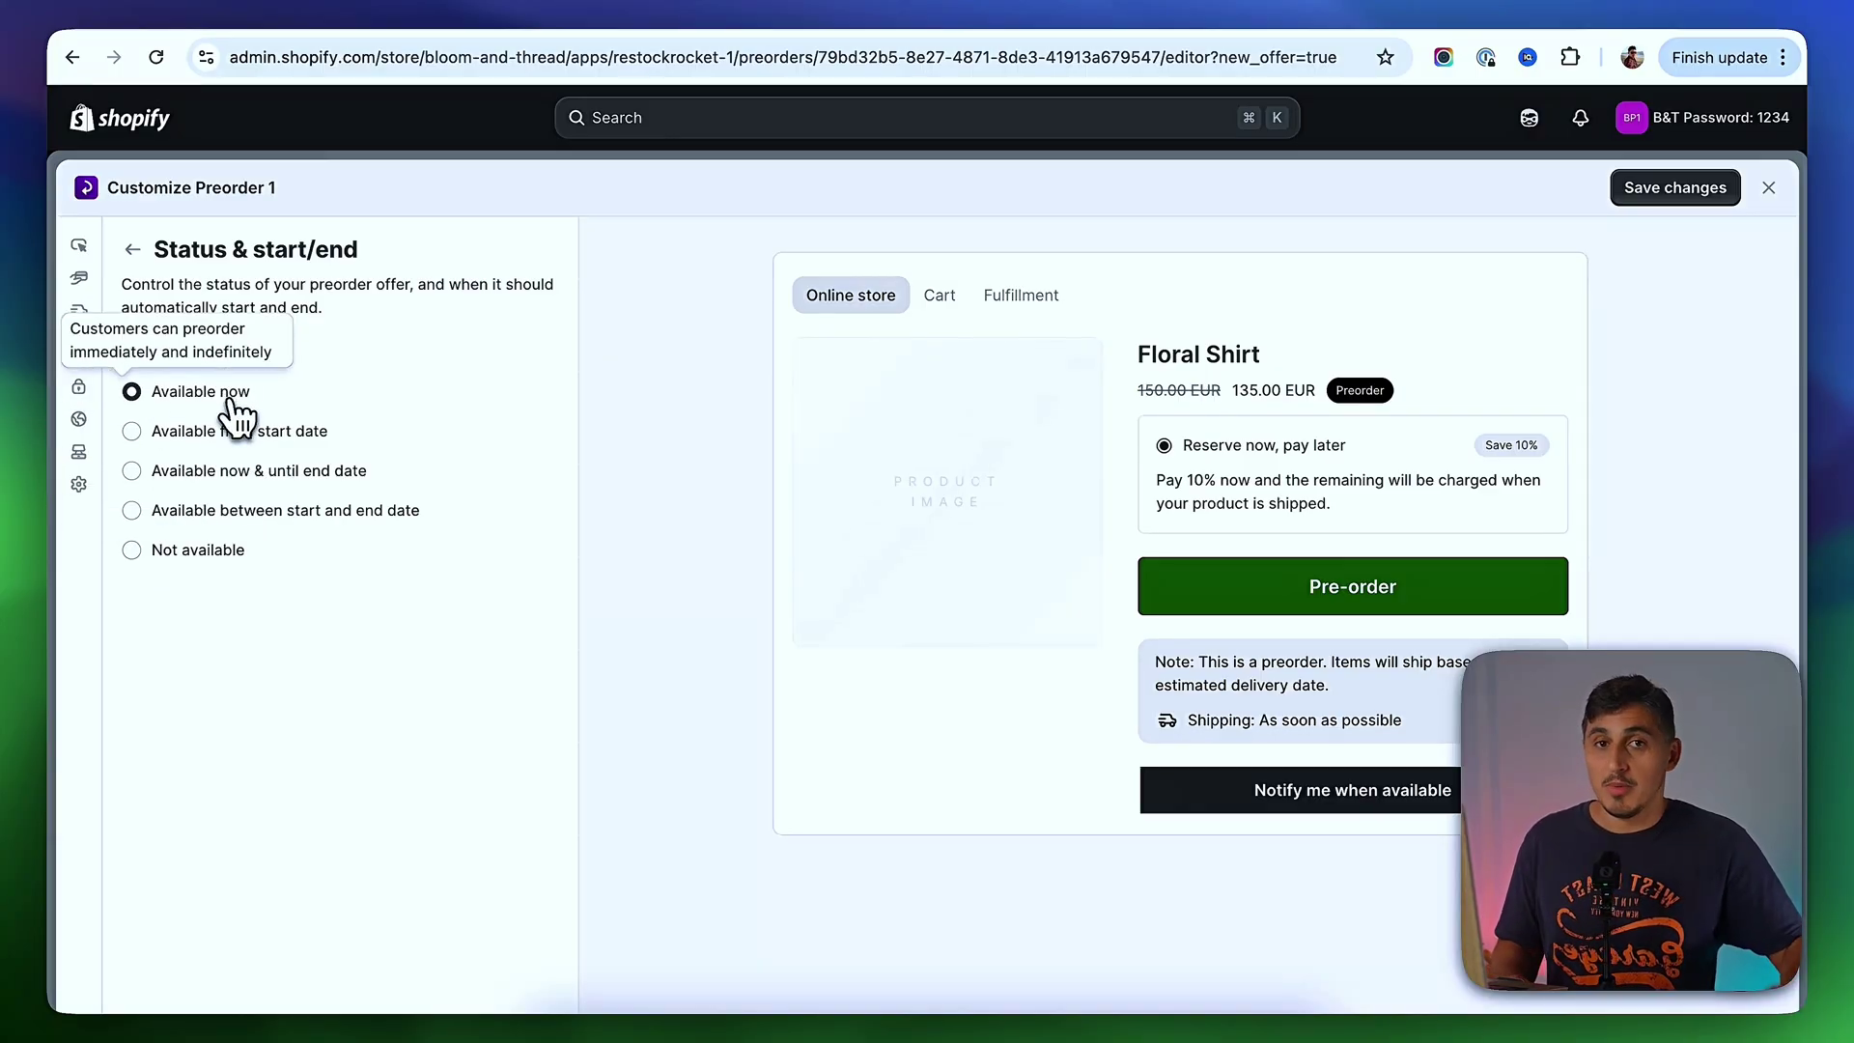
left_click(1671, 187)
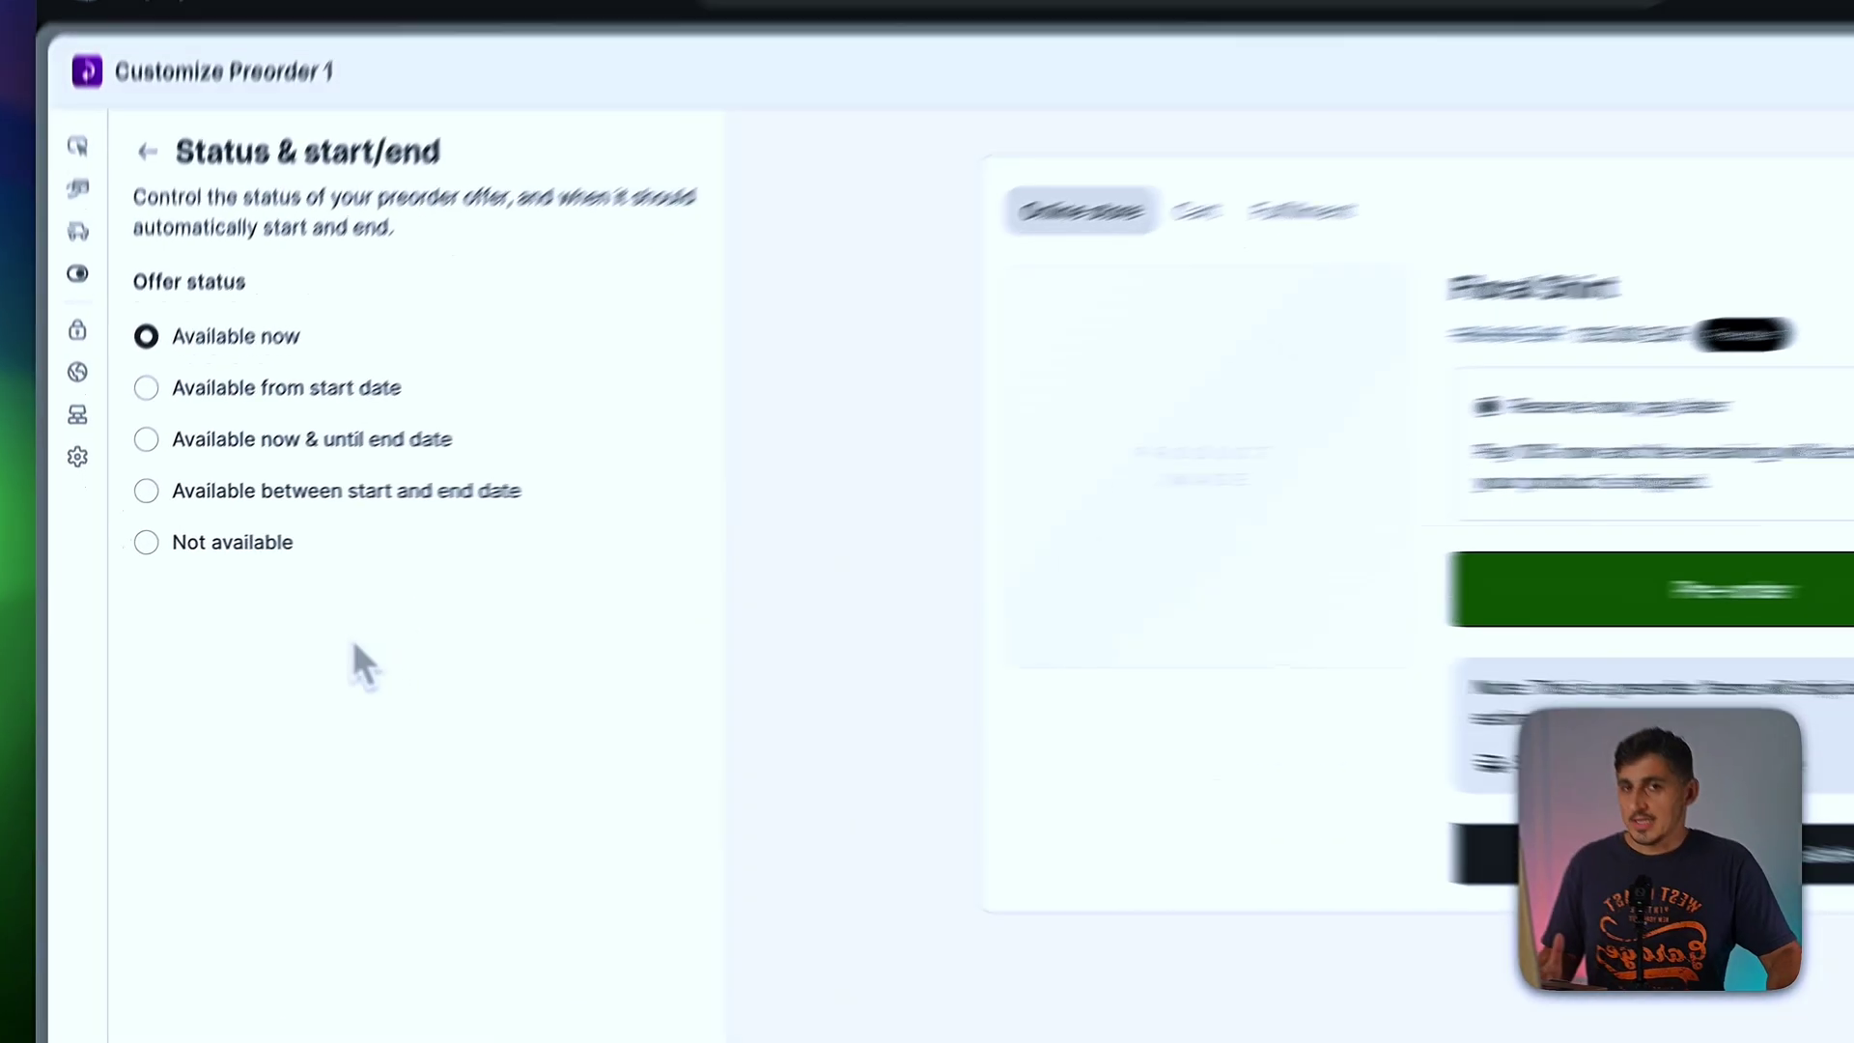
- Require customers to accept the preorder terms, show the total preorder limit in the disclaimer, and save the changes
left_click(77, 330)
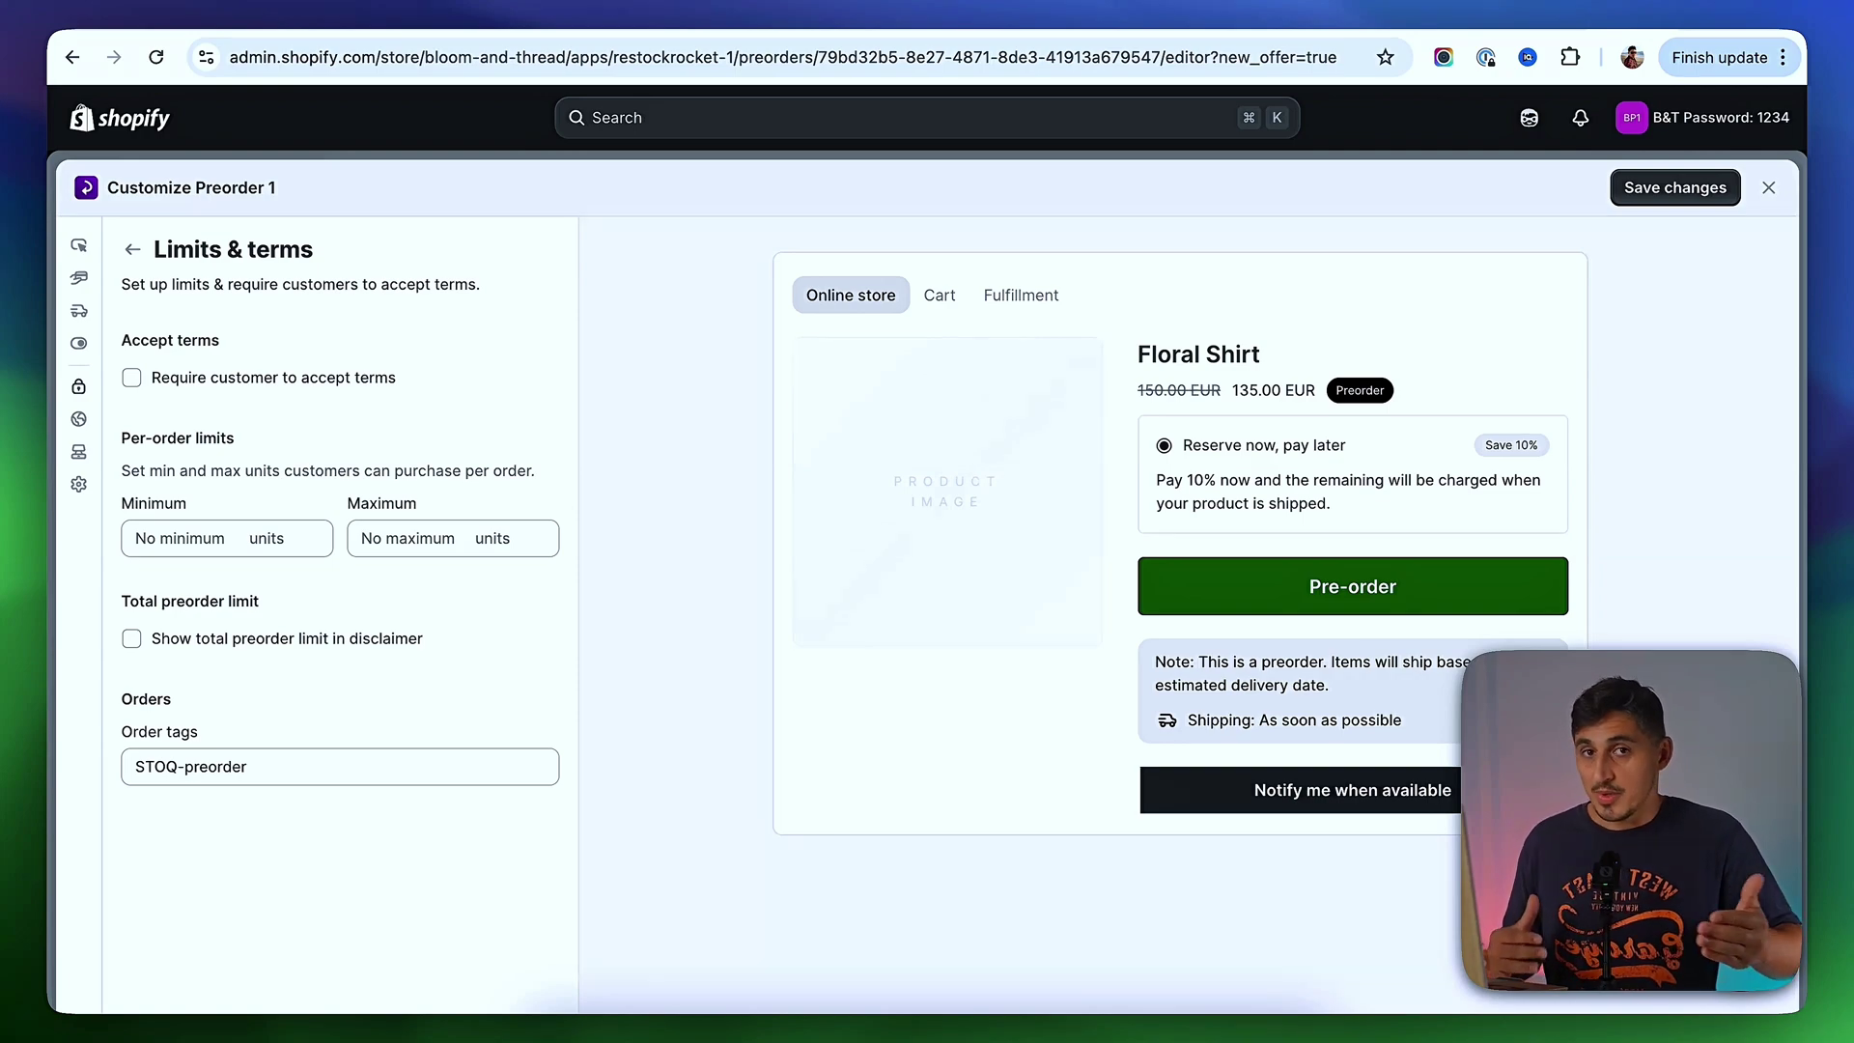
mouse_move(343, 376)
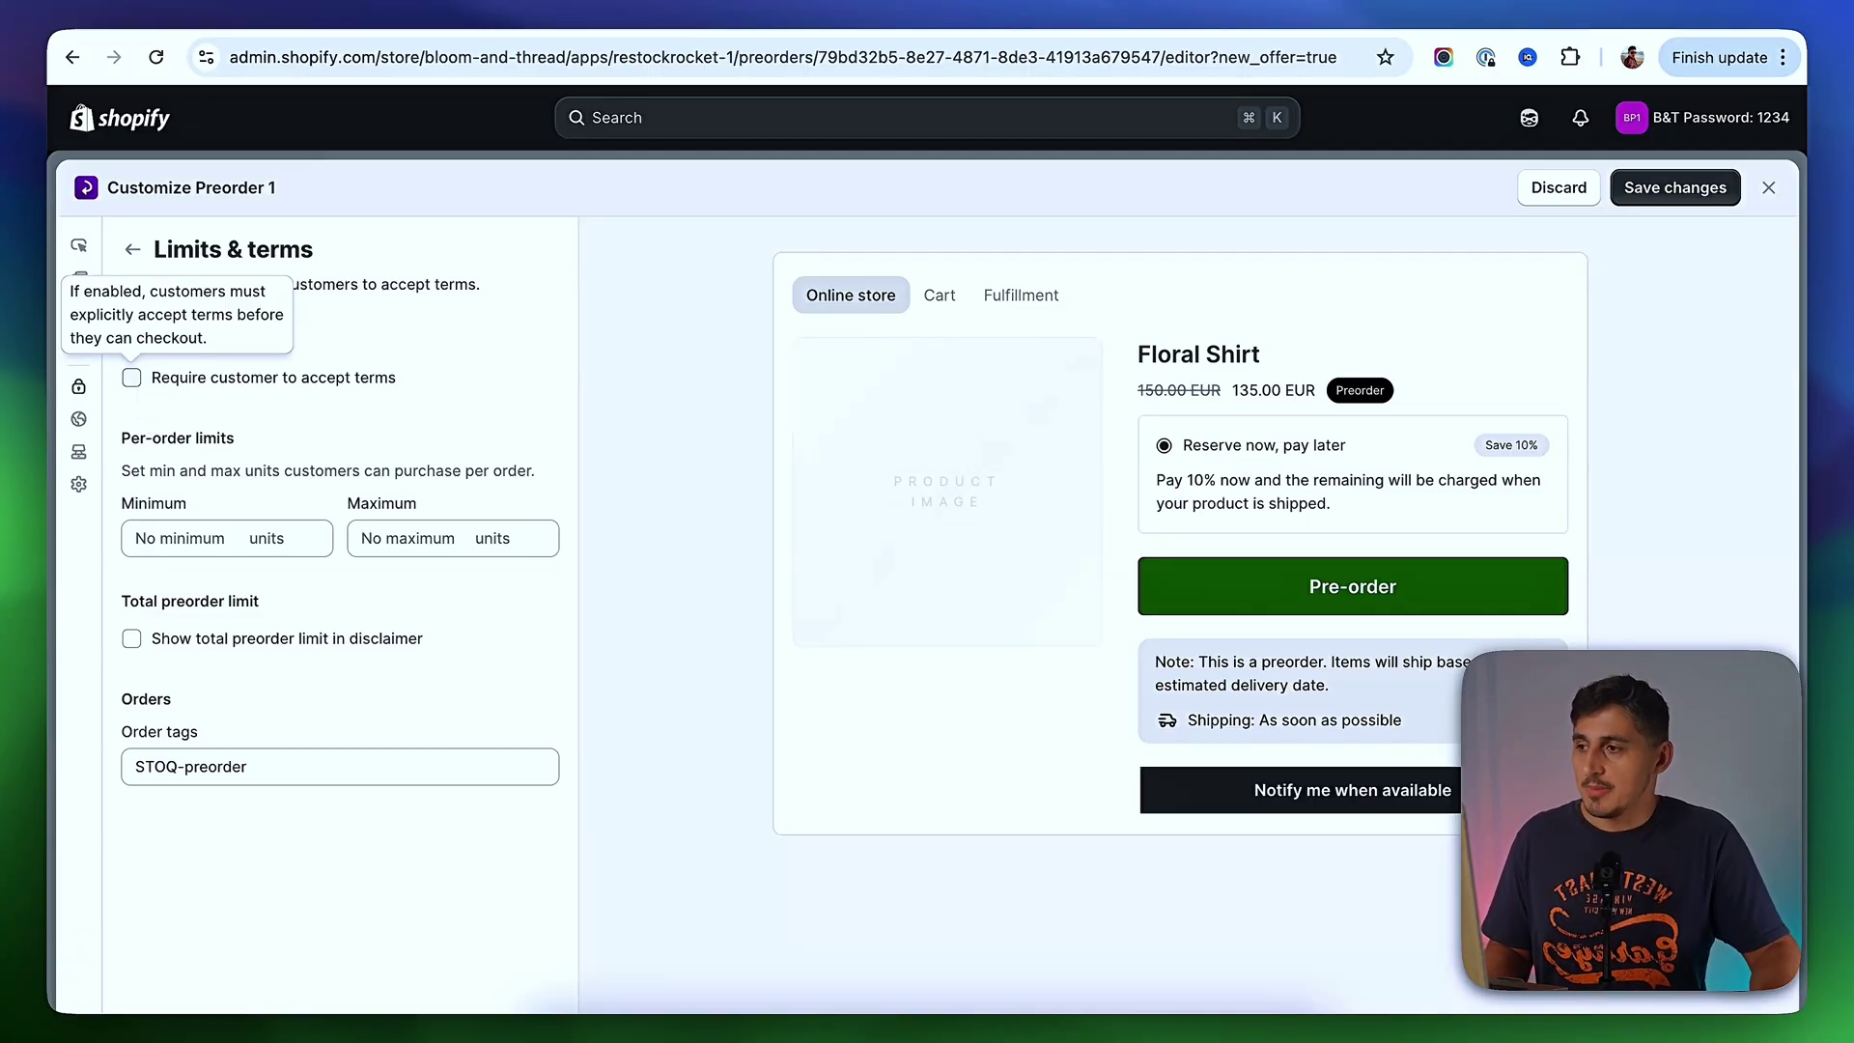
left_click(132, 378)
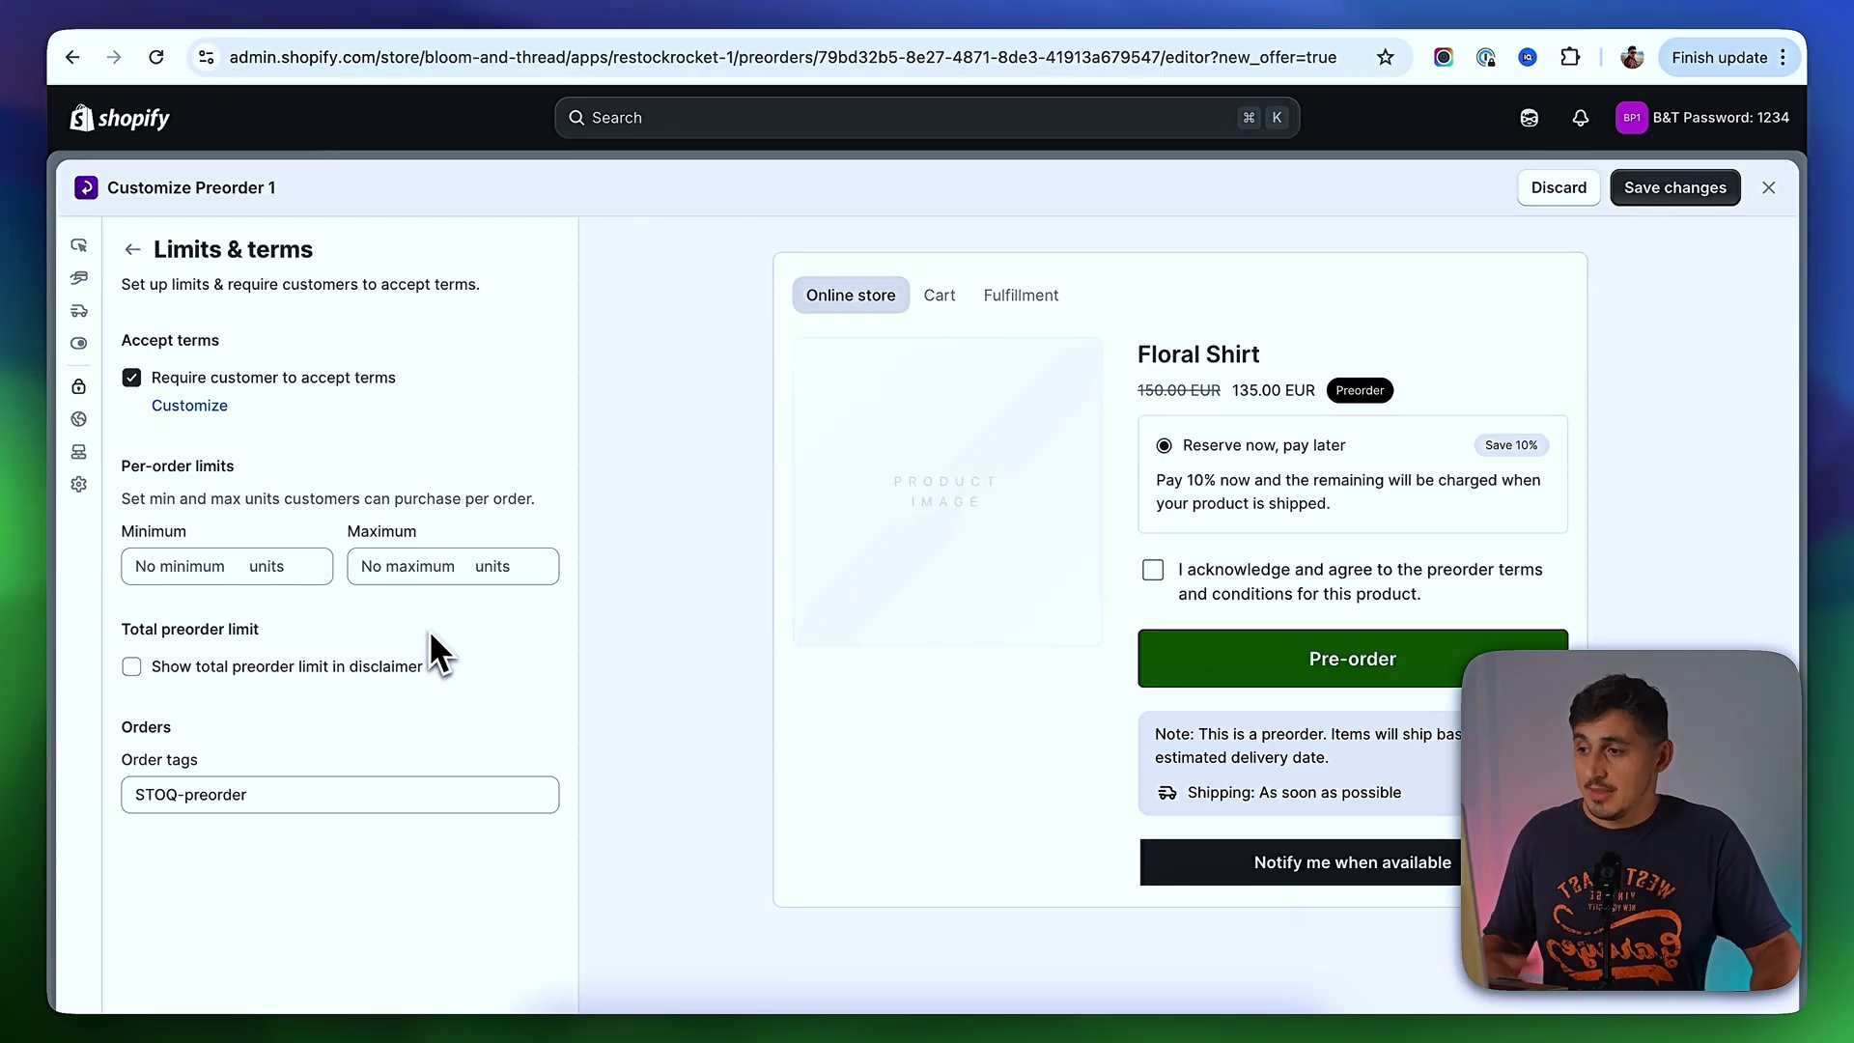
left_click(133, 667)
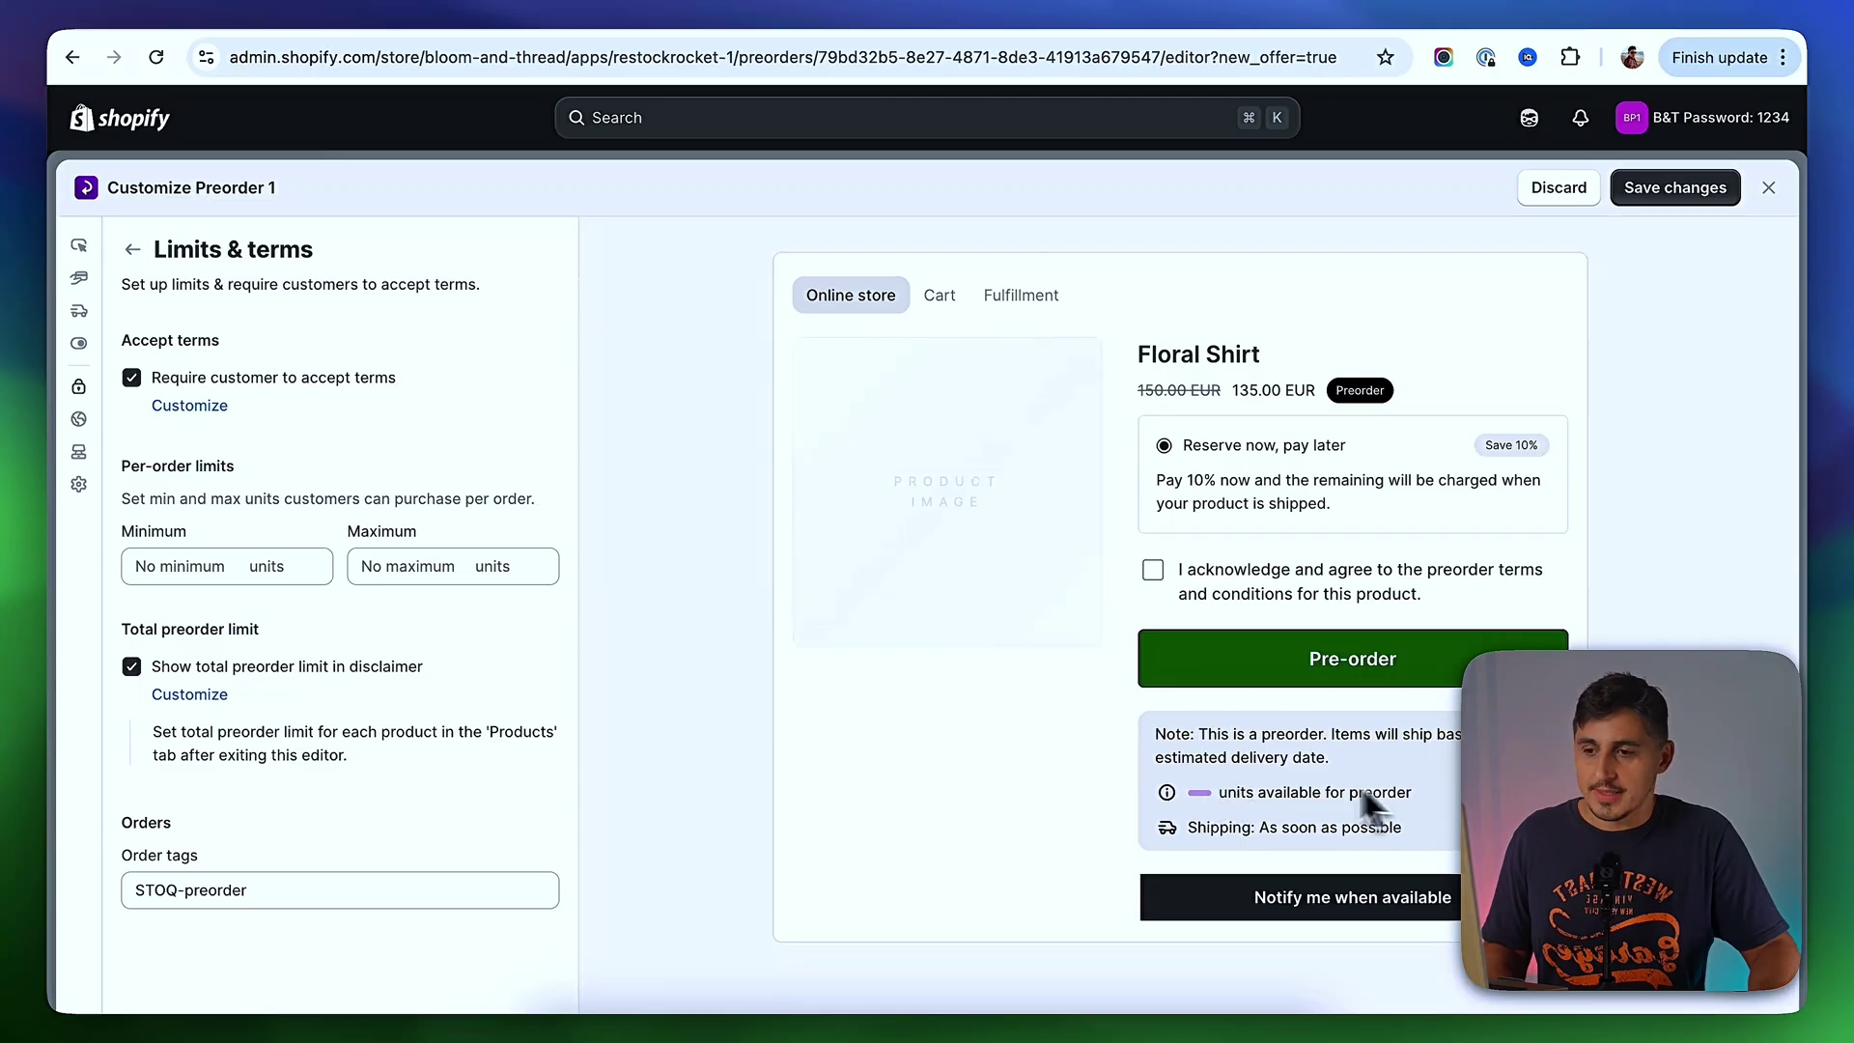
left_click(1671, 189)
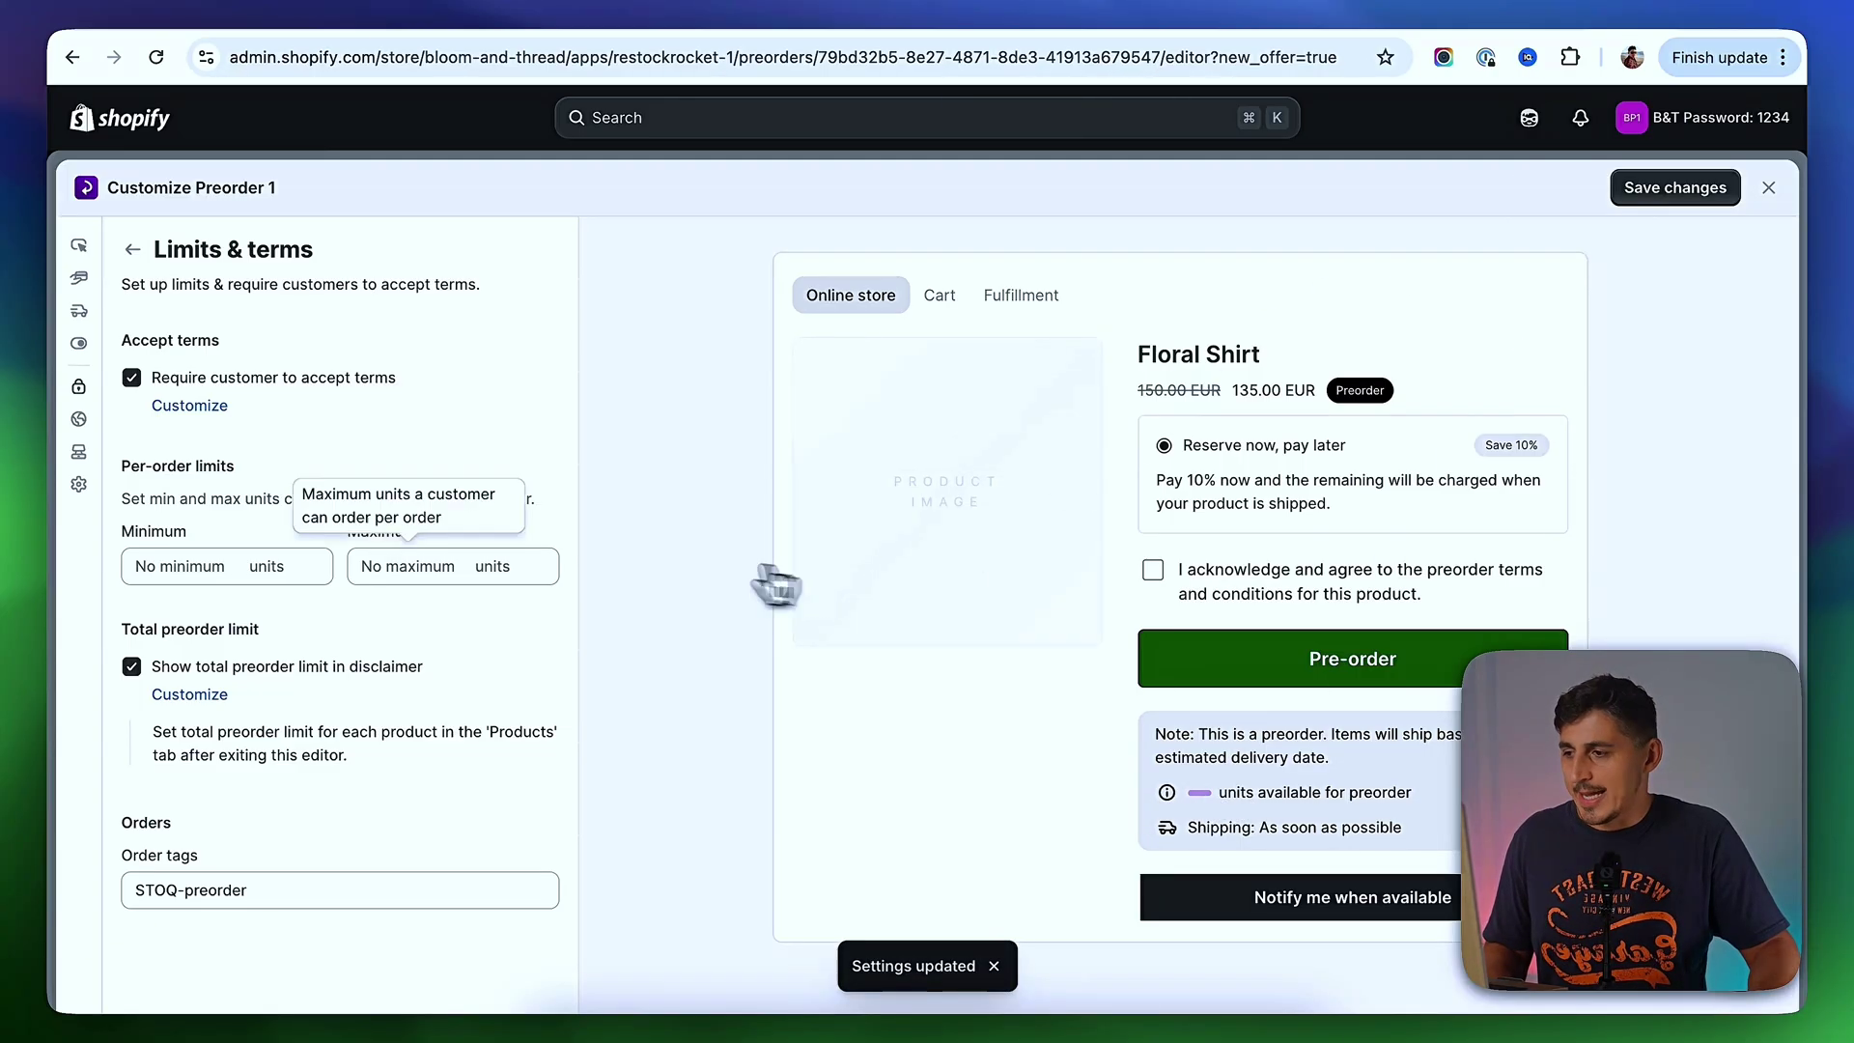
- Try restricting the preorder offer to specific markets, and set it back to All markets
left_click(79, 419)
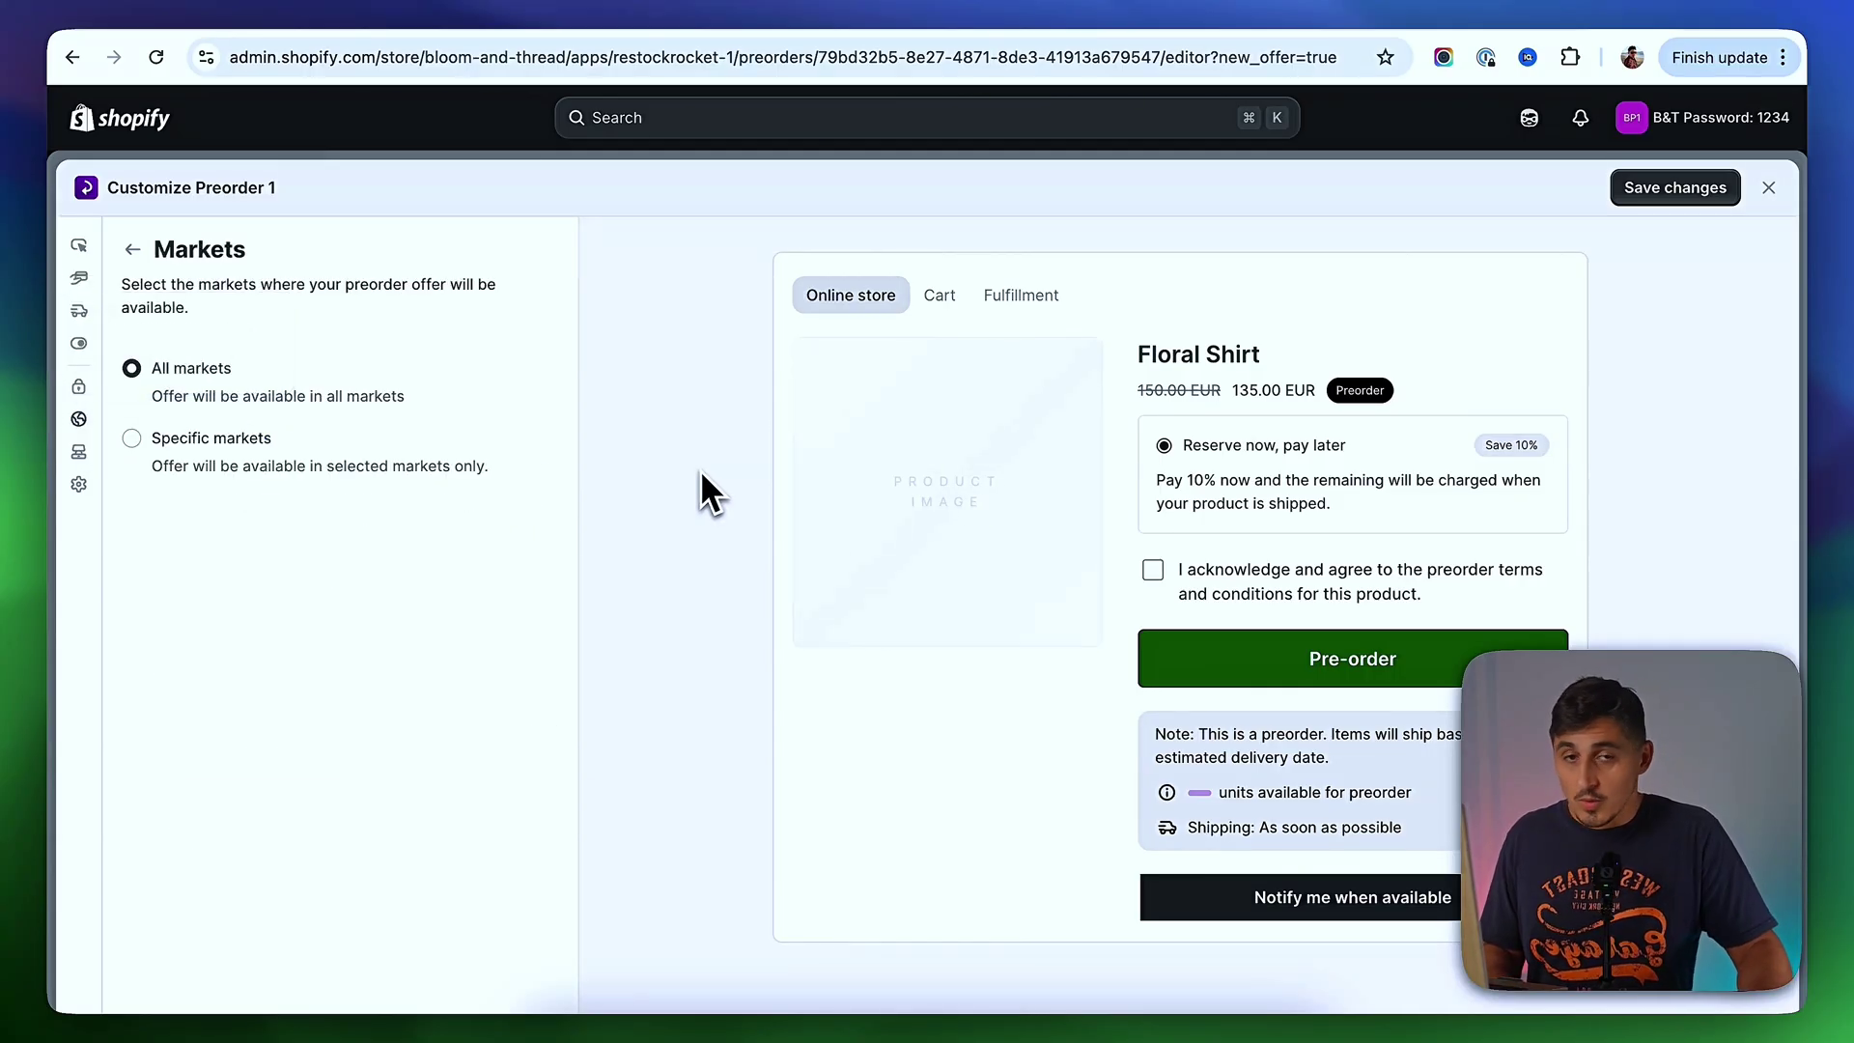
left_click(131, 439)
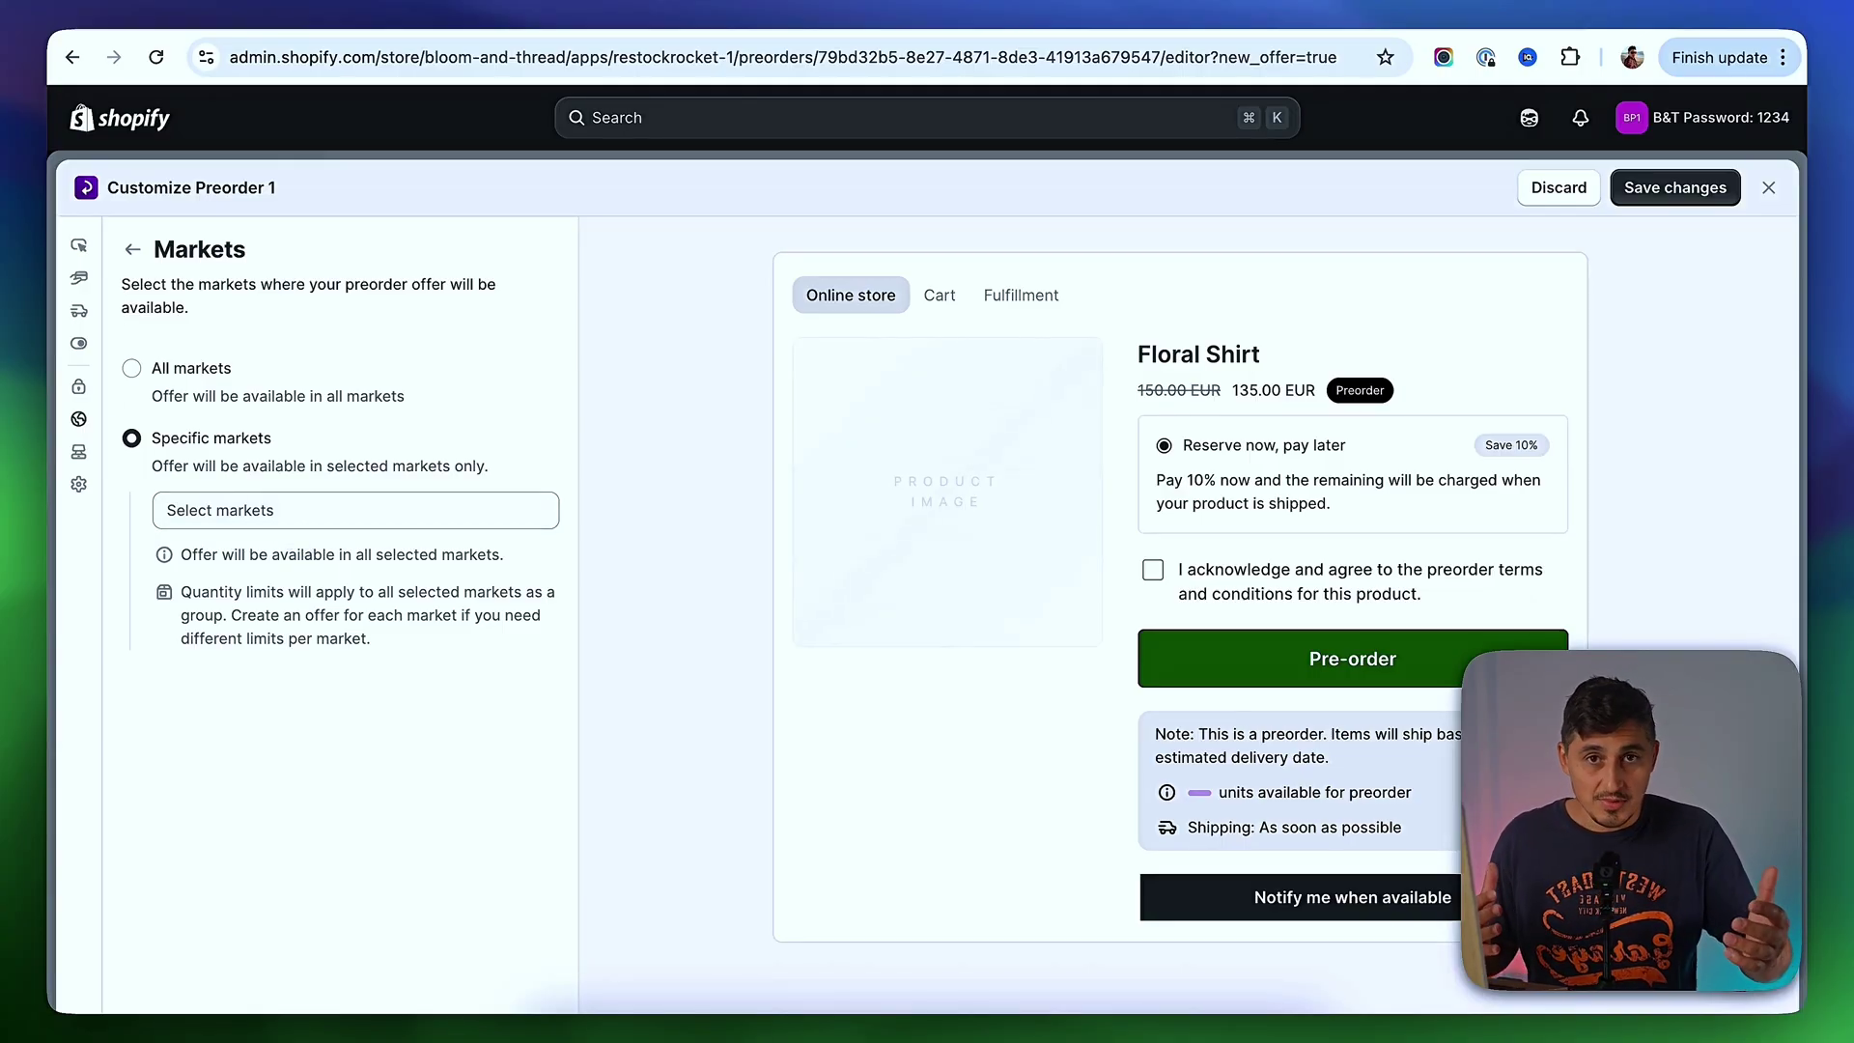
left_click(132, 370)
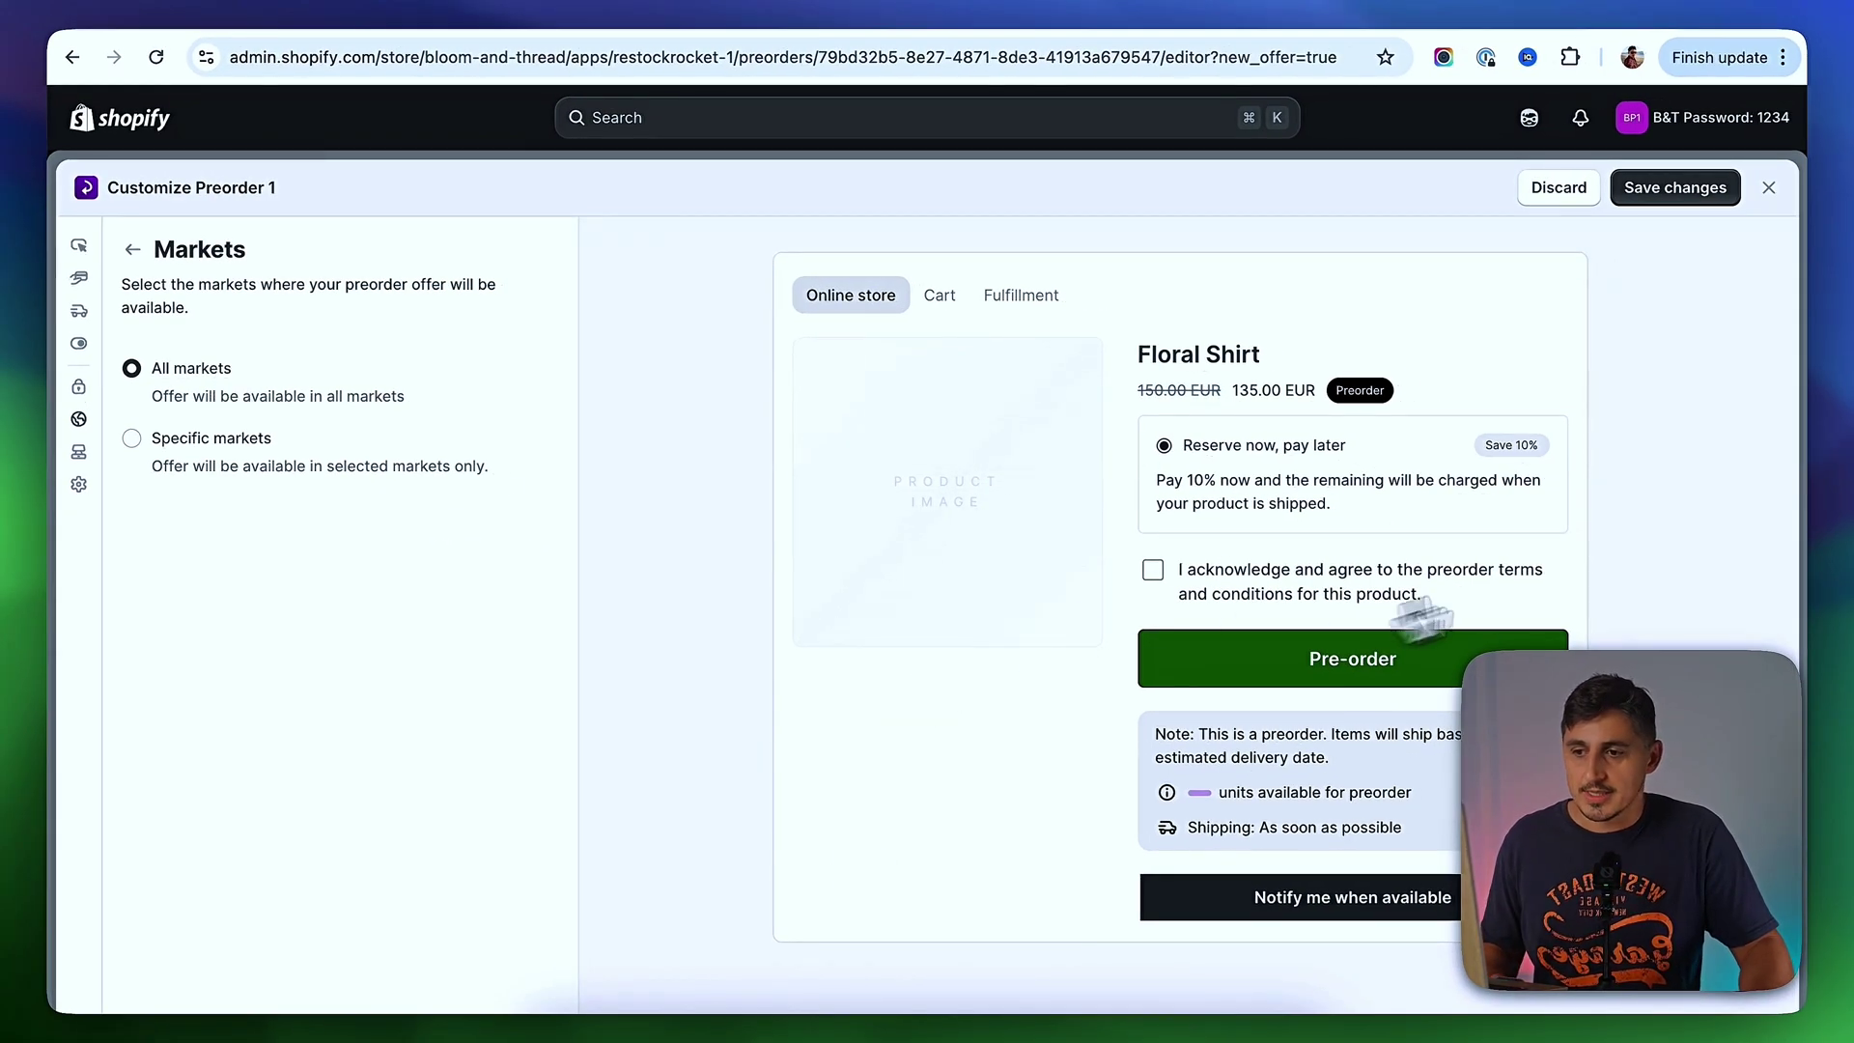
- Review the offer's POS and B2B settings, save the changes, and exit the preorder customization
left_click(79, 452)
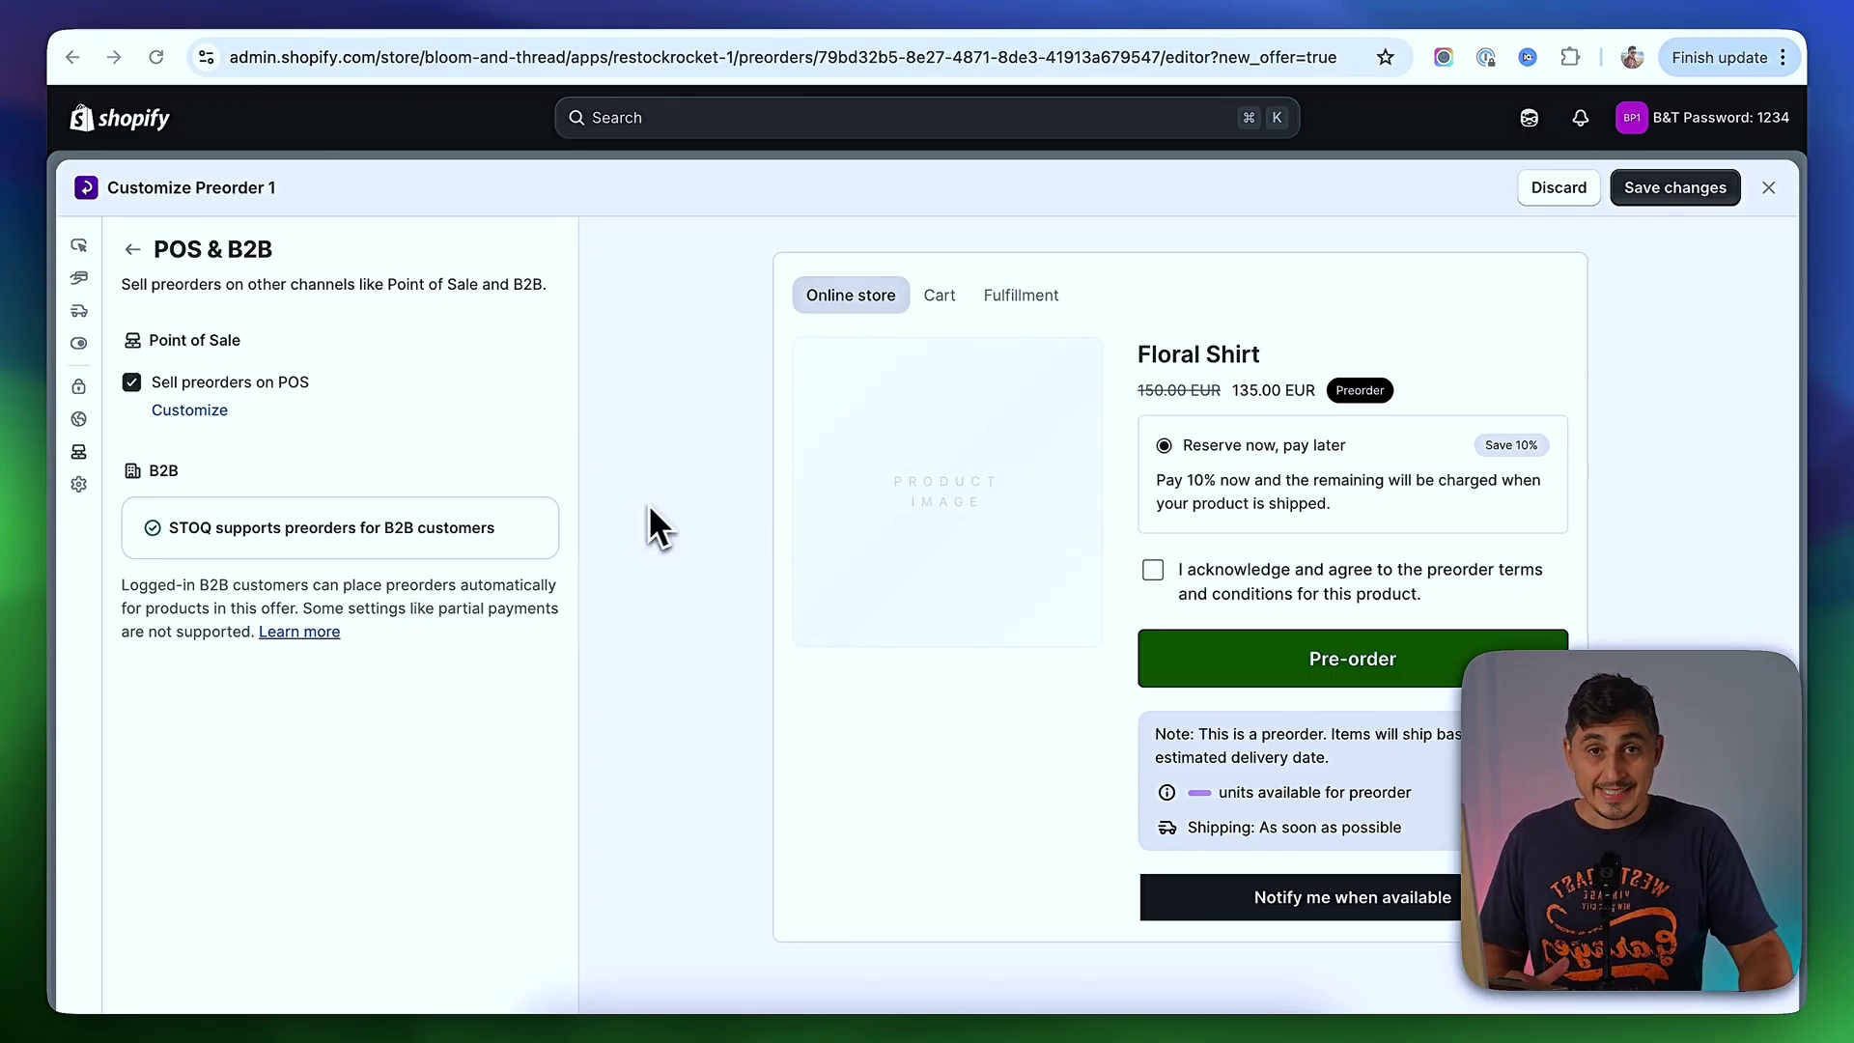
left_click(1673, 193)
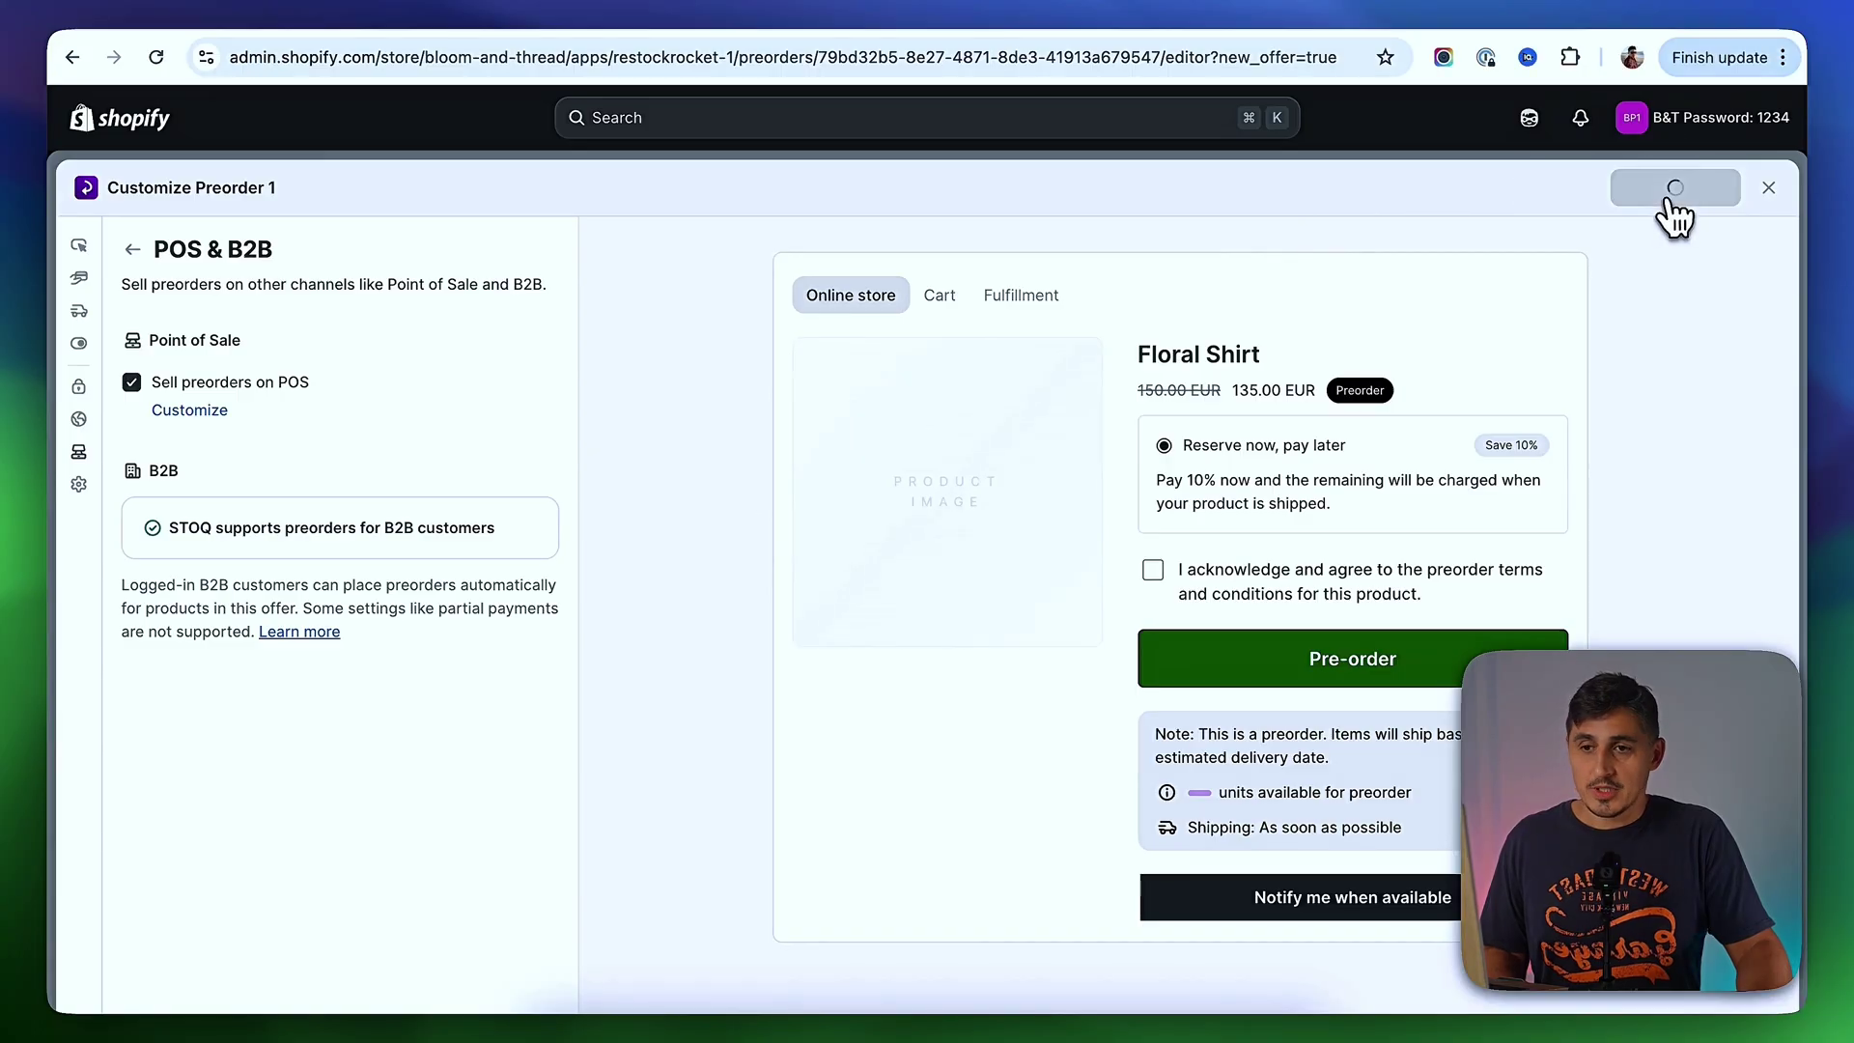
left_click(1769, 190)
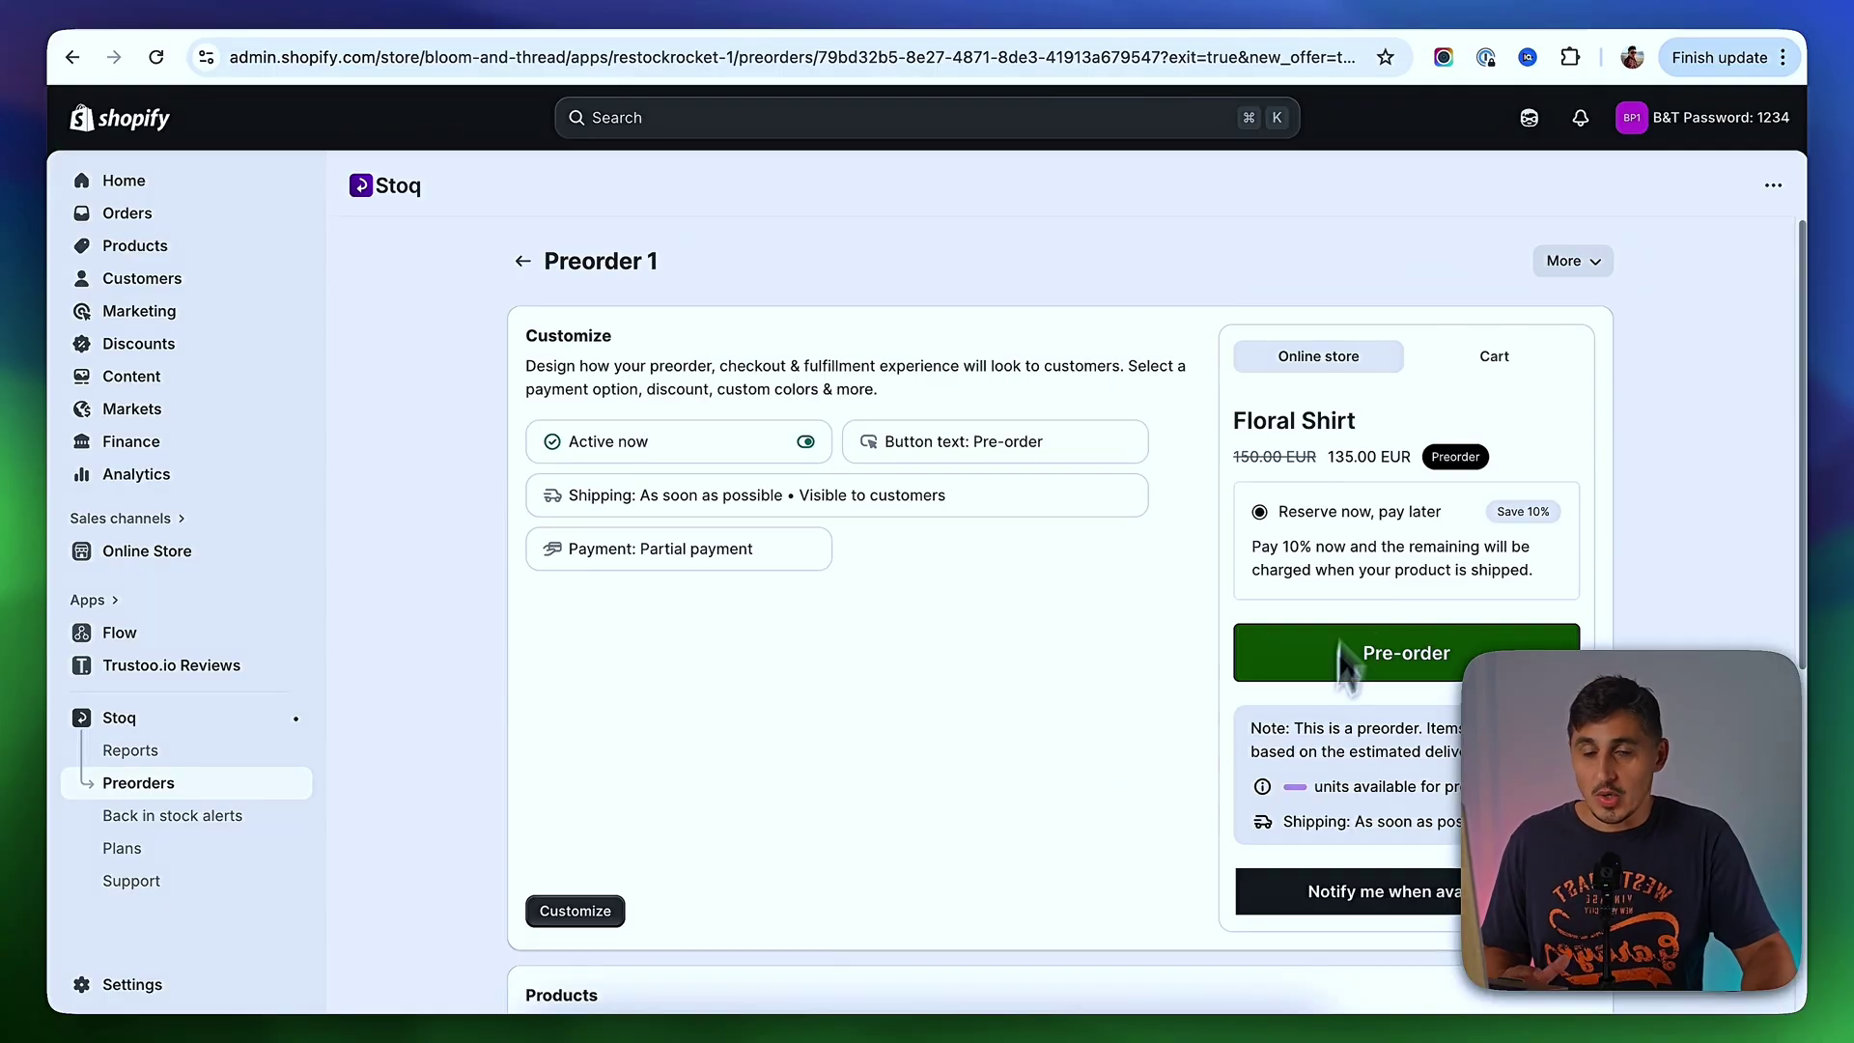
- Change the offer's product type to All products so out-of-stock items store-wide sell as preorders
scroll(425, 743, "down", 5)
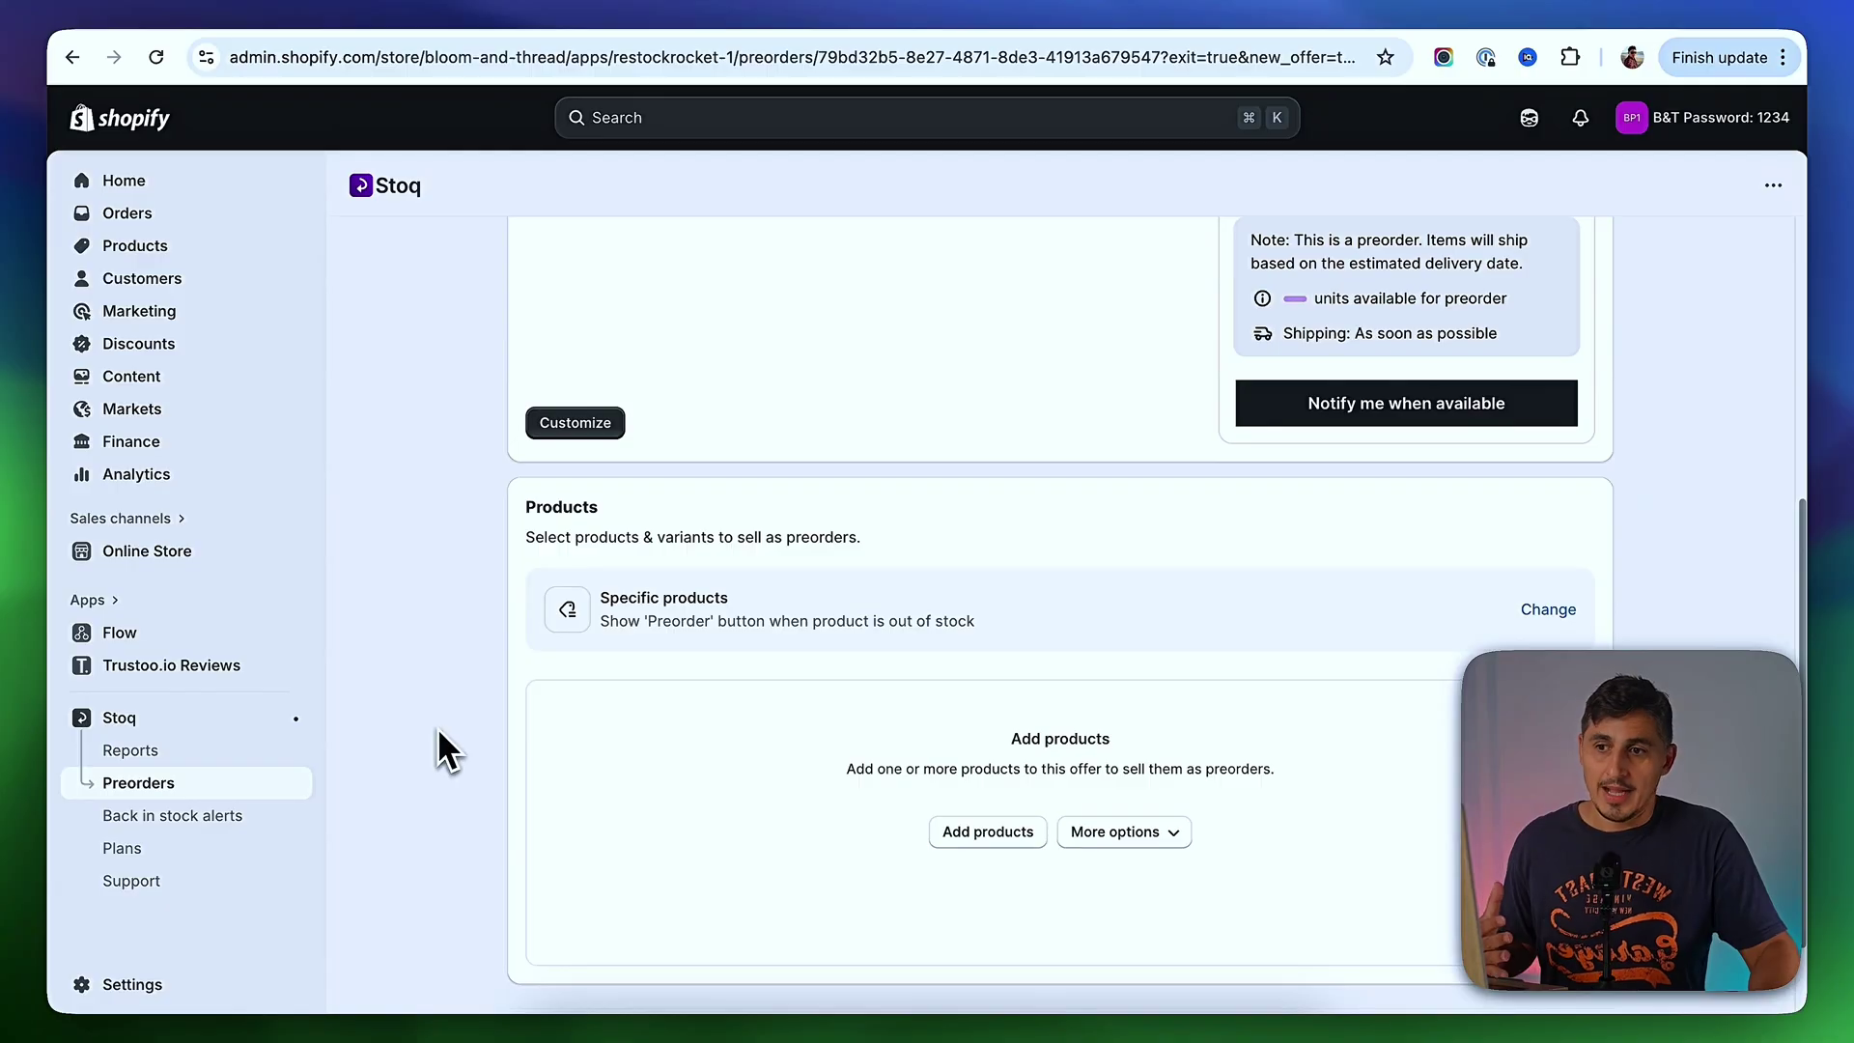
scroll(898, 773, "up", 3)
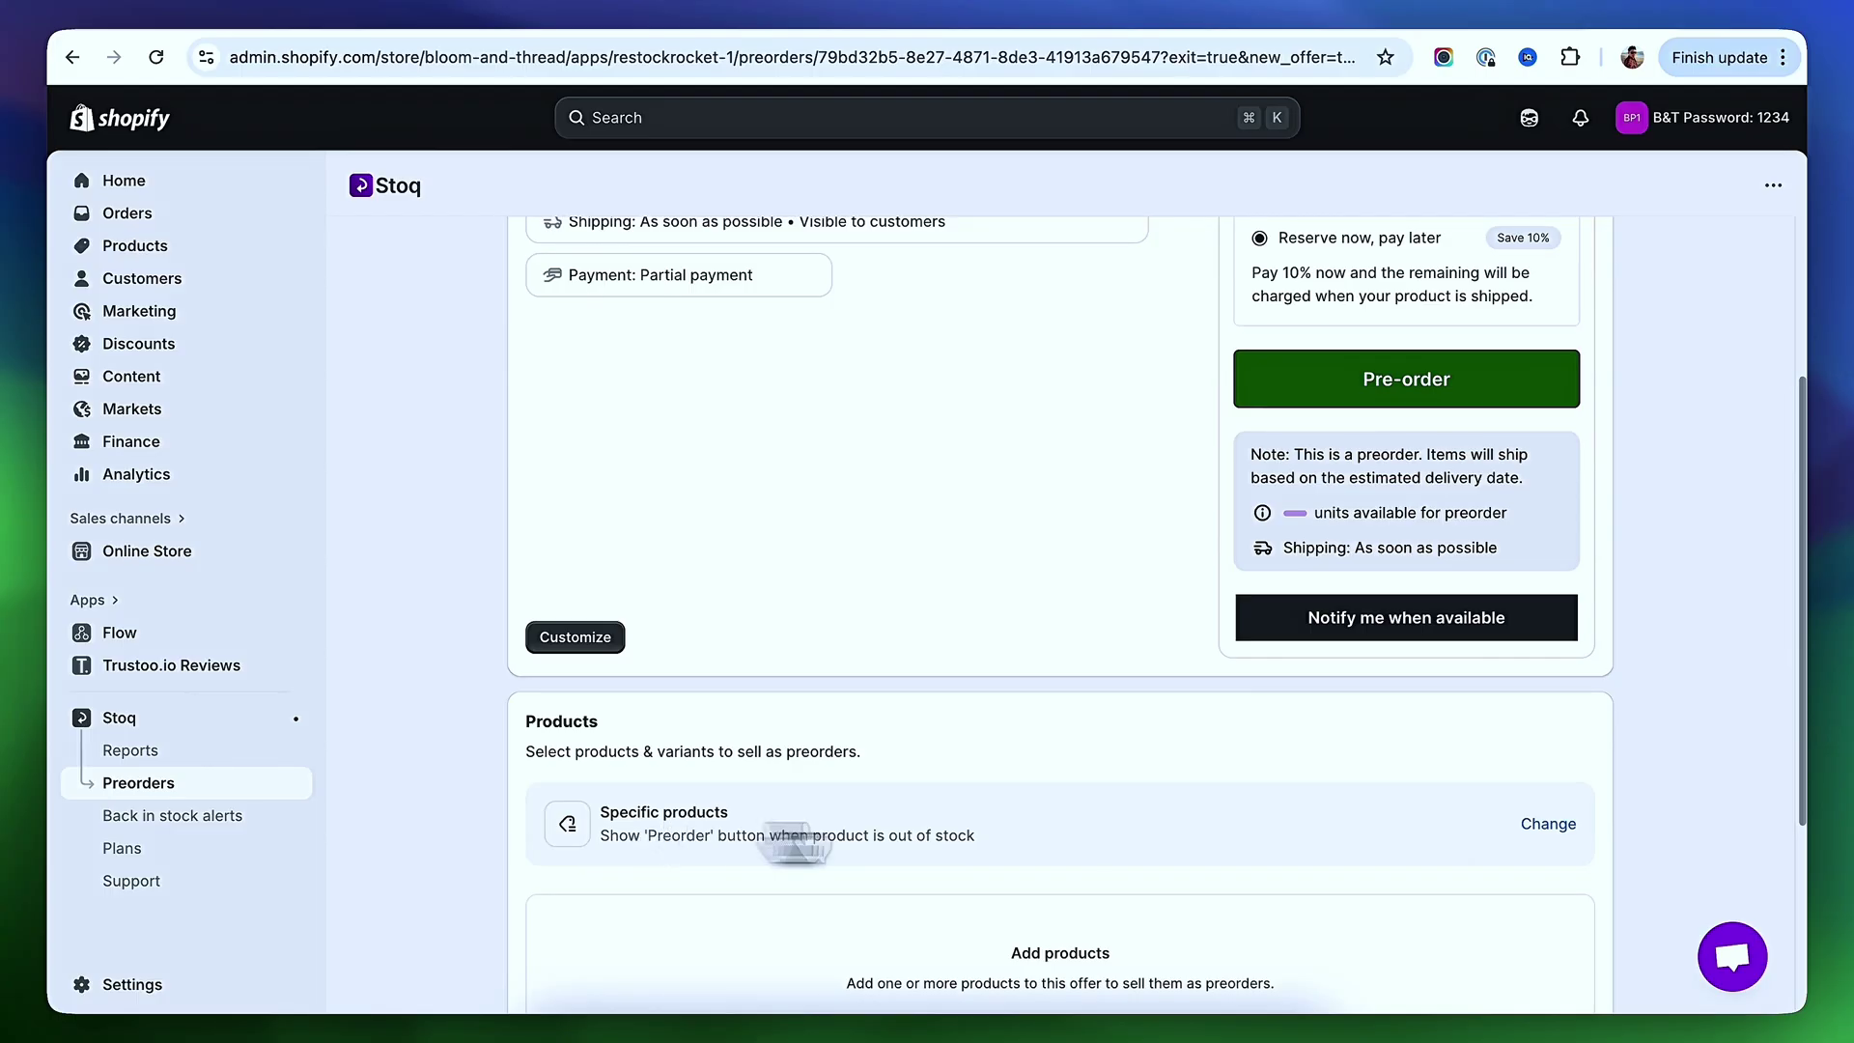
left_click(1550, 826)
scroll(1285, 806, "down", 6)
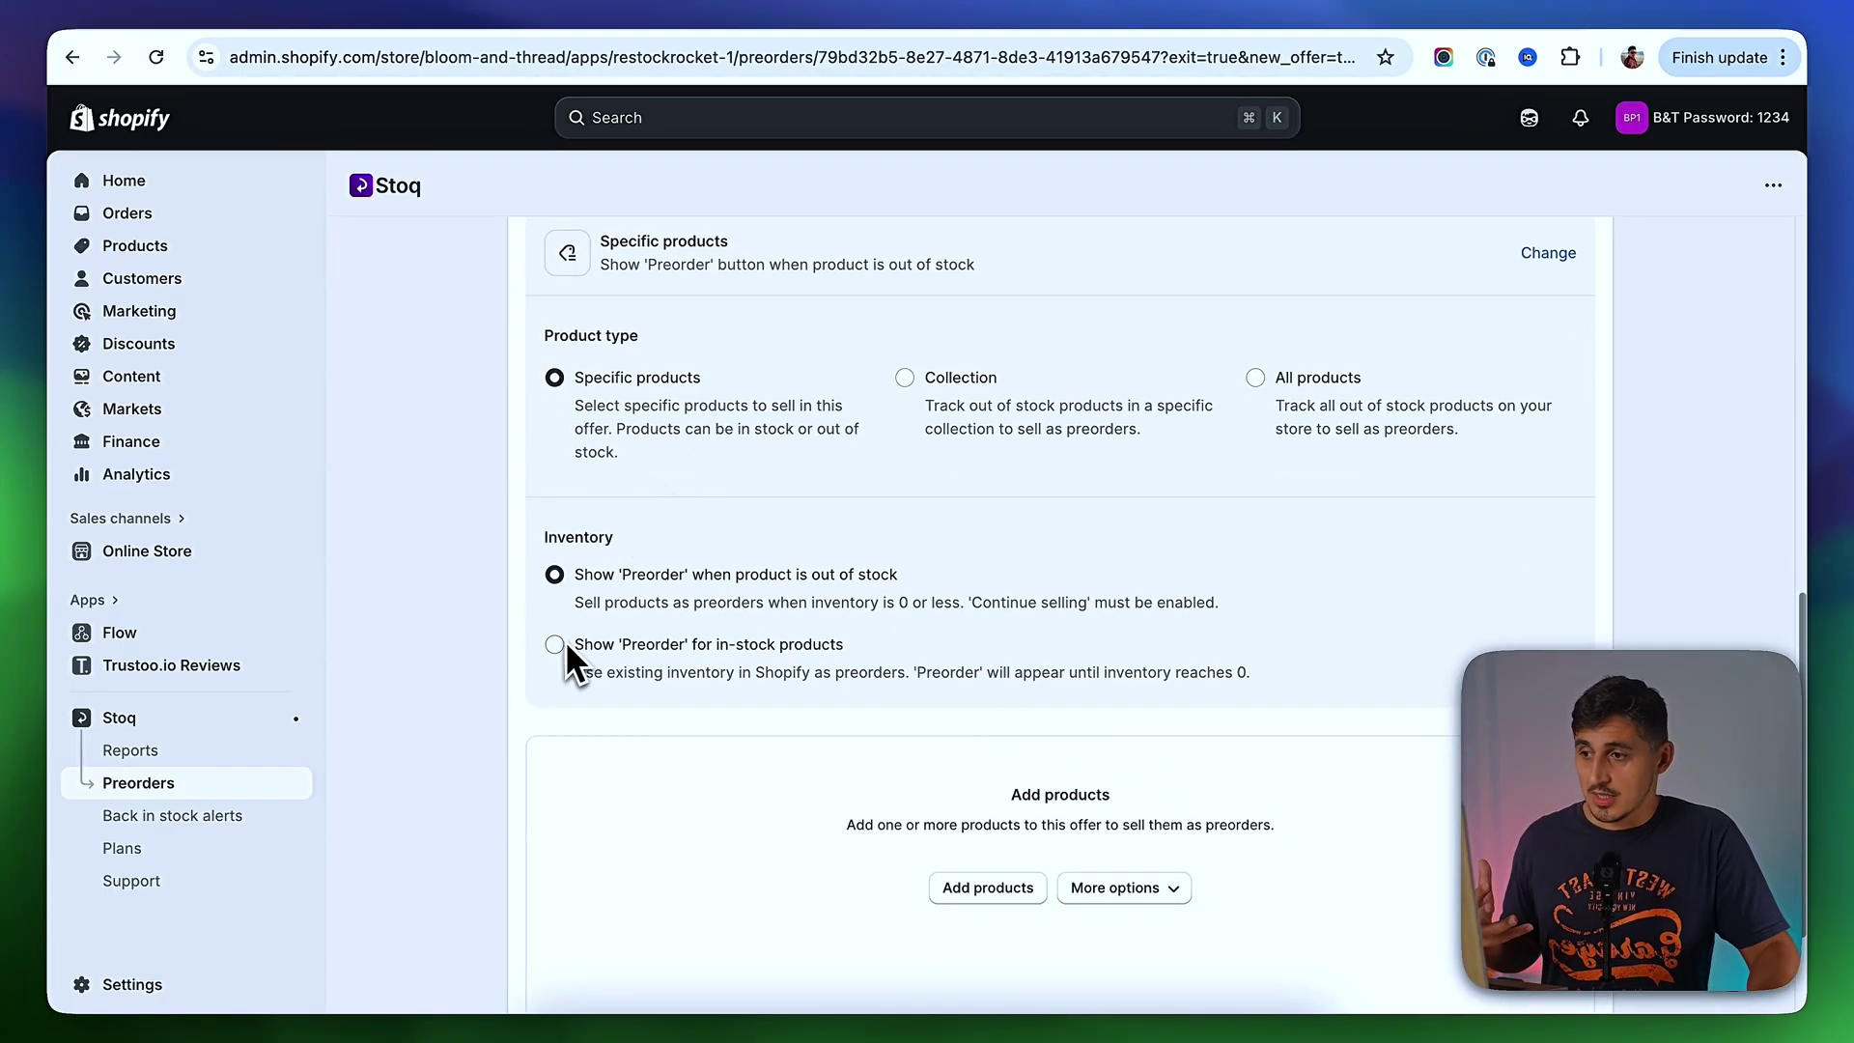
scroll(541, 763, "down", 2)
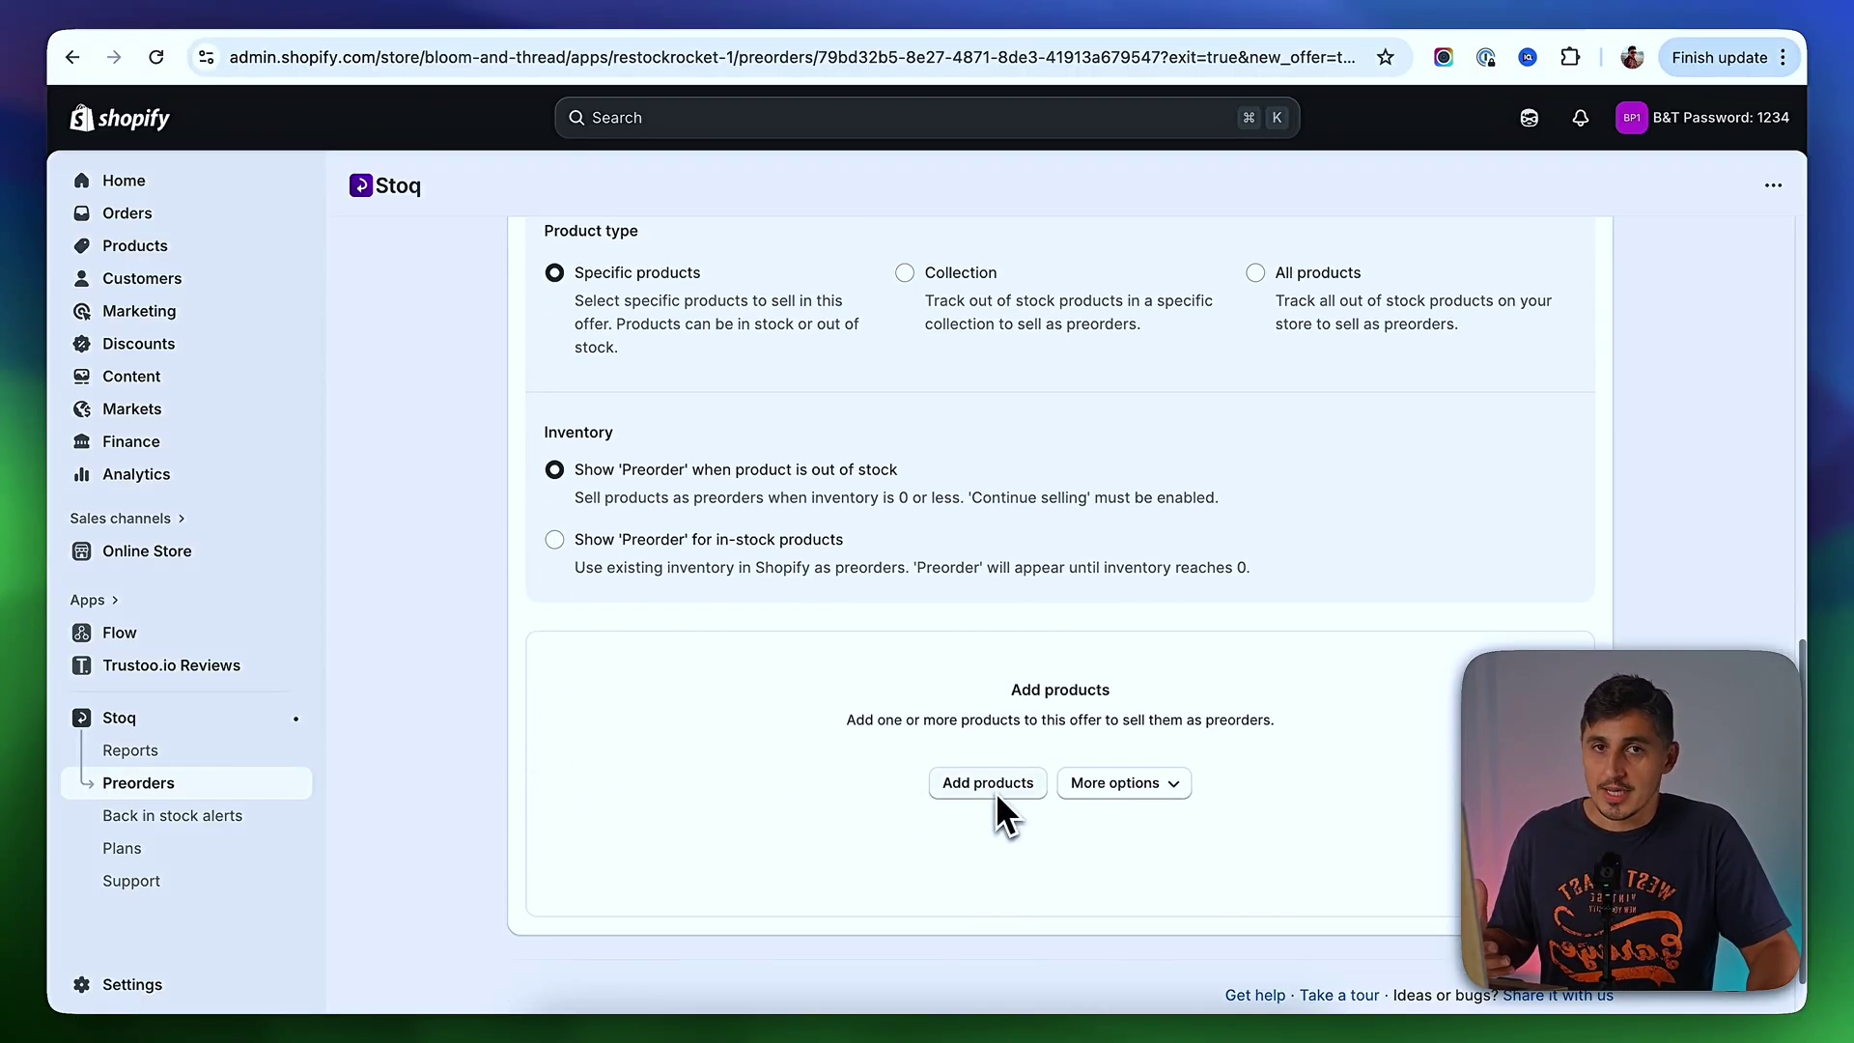
scroll(997, 789, "up", 4)
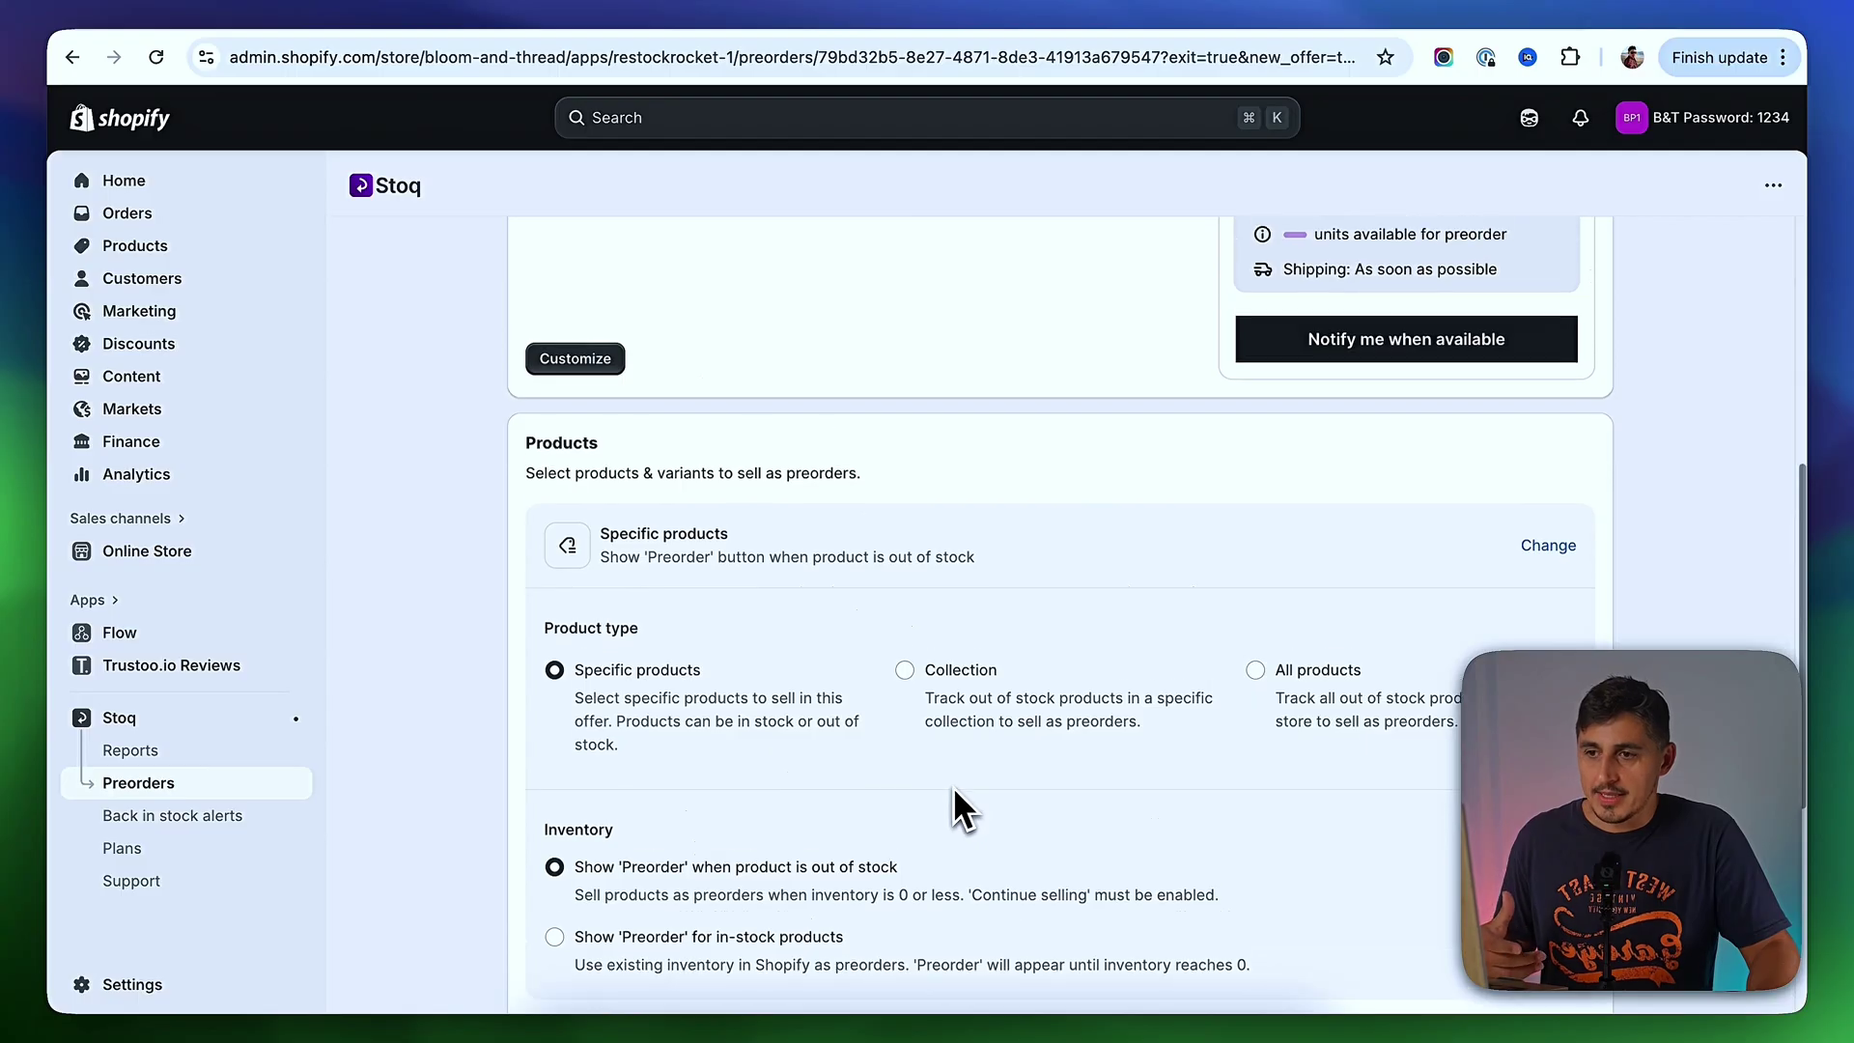
scroll(1188, 758, "down", 2)
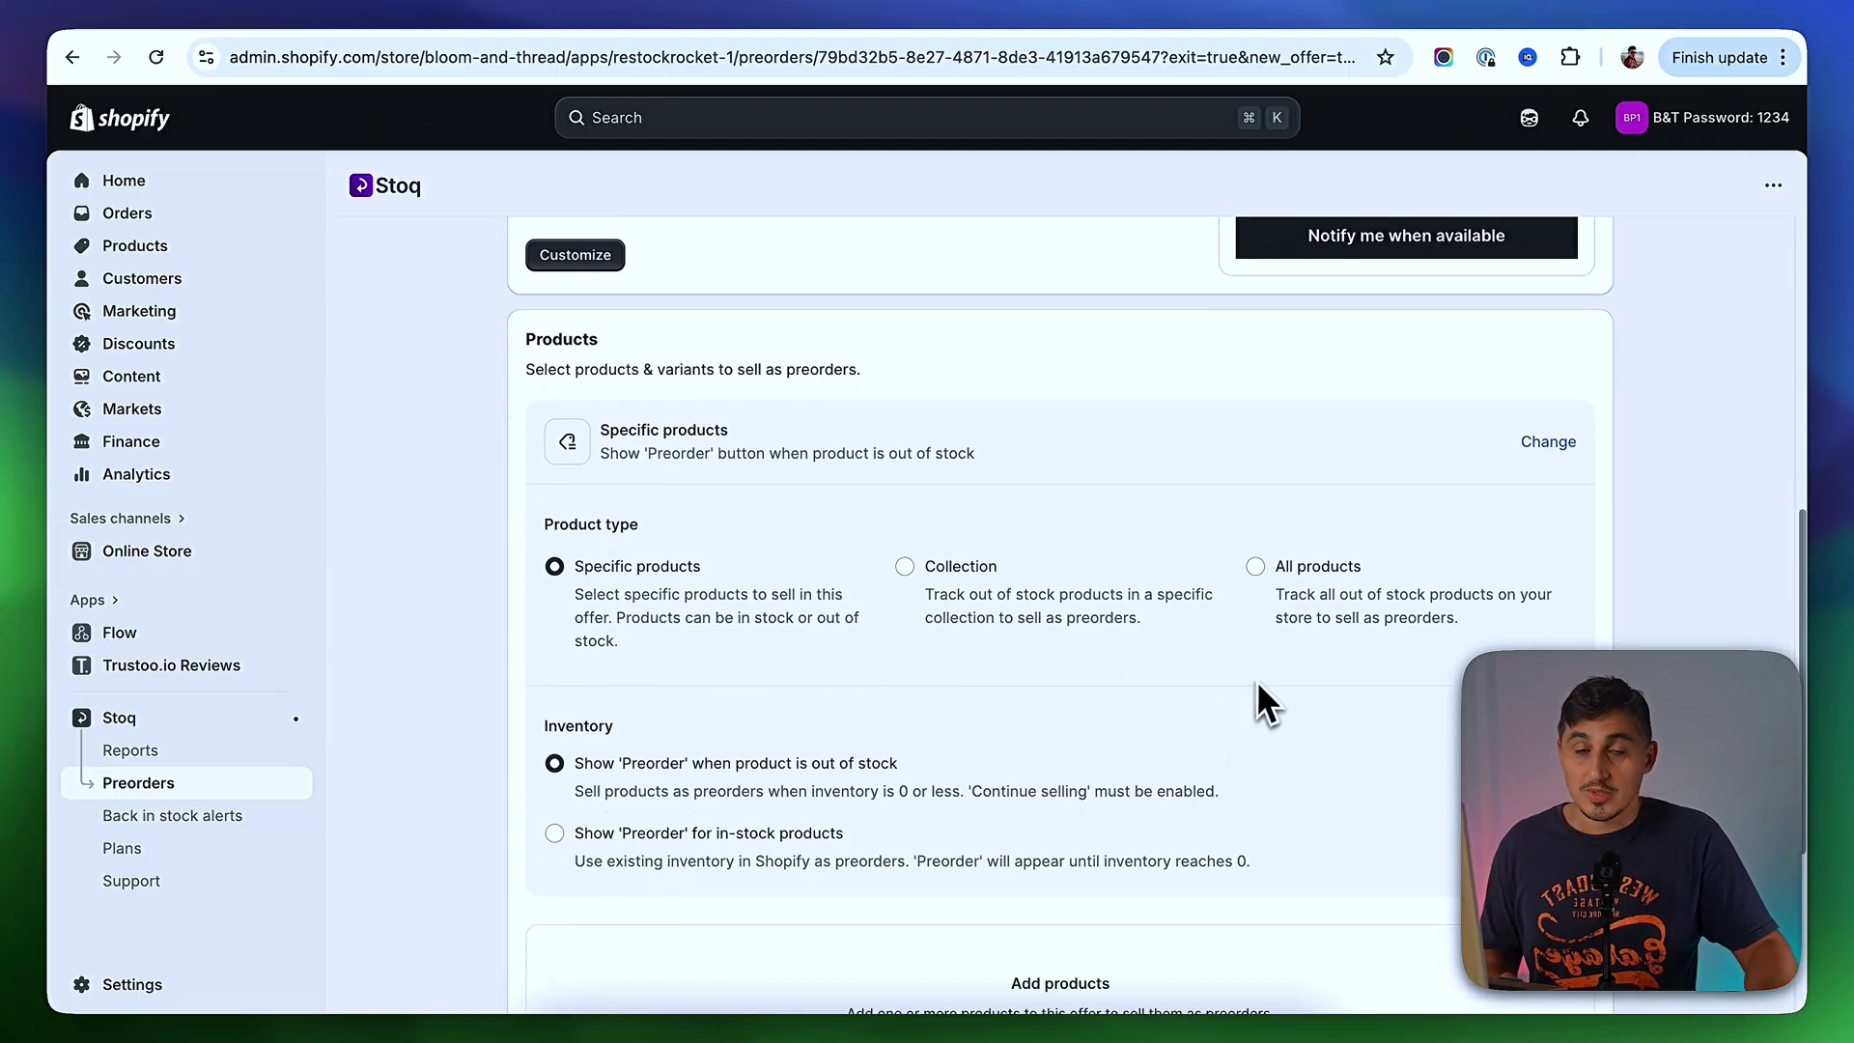
left_click(1256, 567)
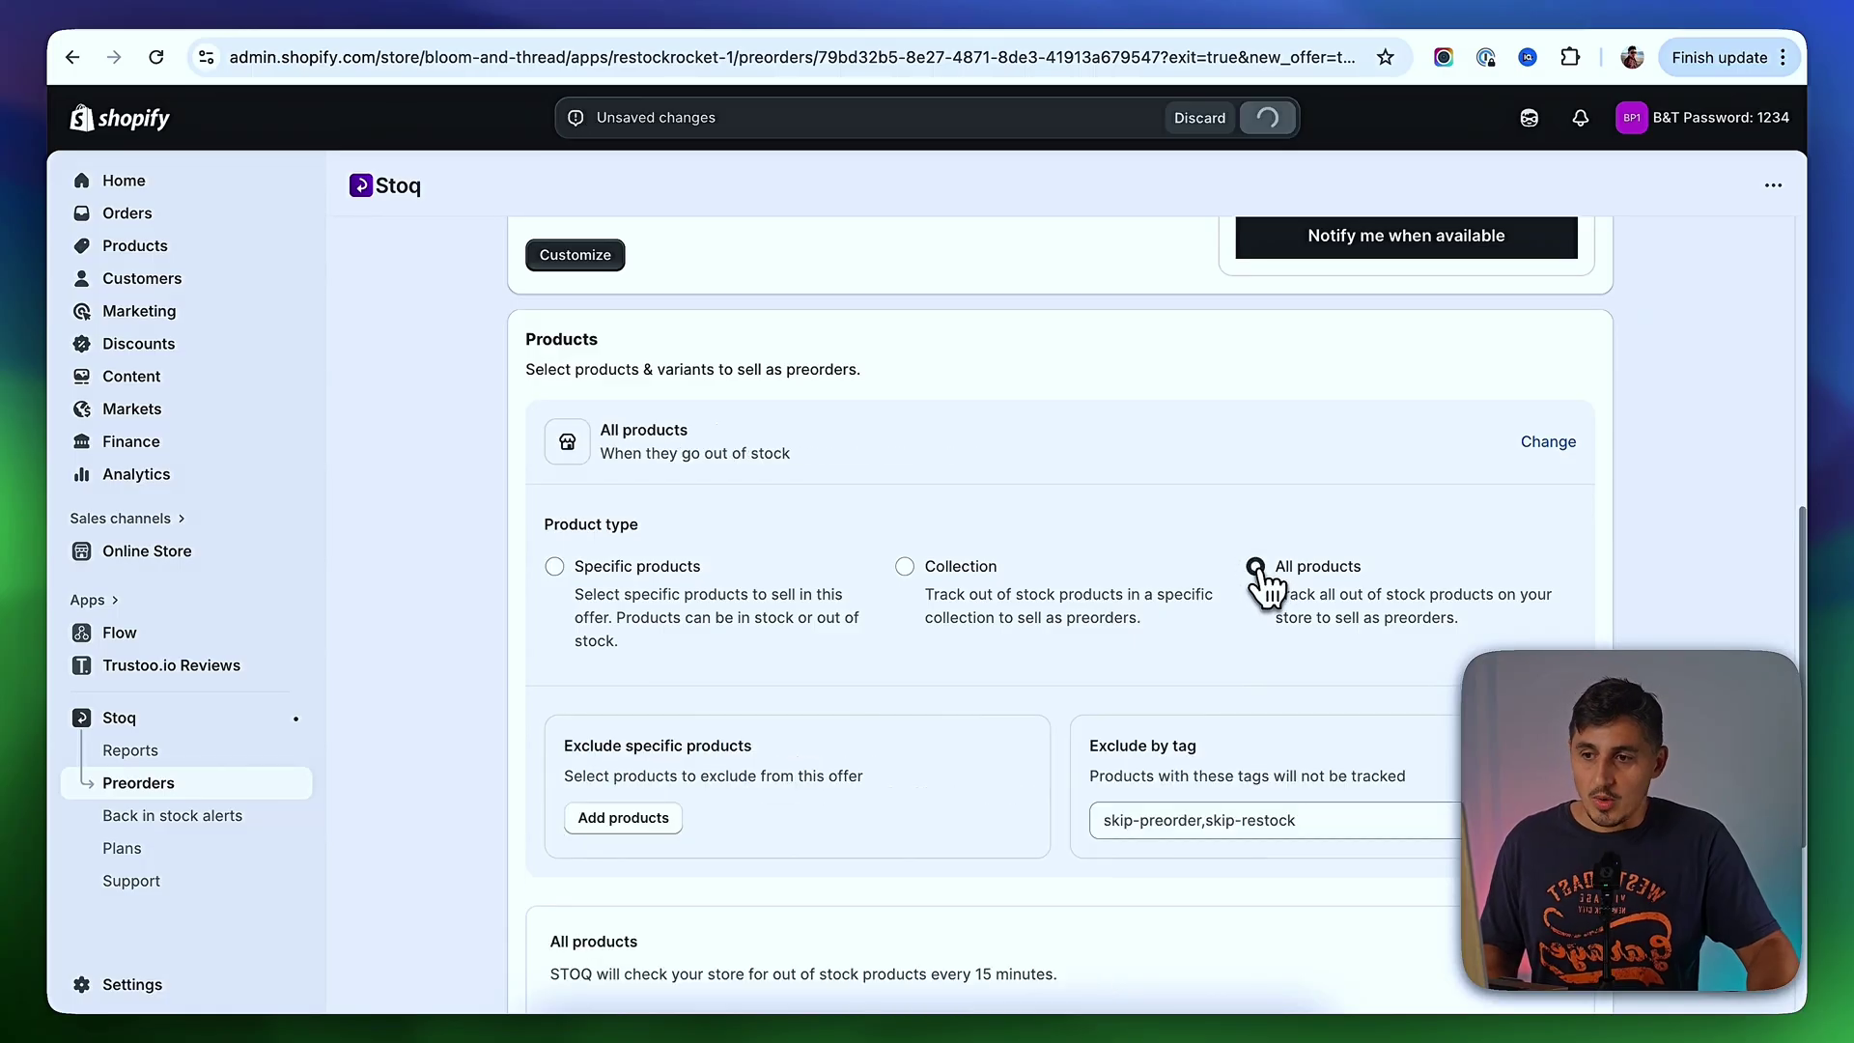
- Set the offer to track all products, add all of them to it, and accept the tracking notice
scroll(1266, 641, "down", 4)
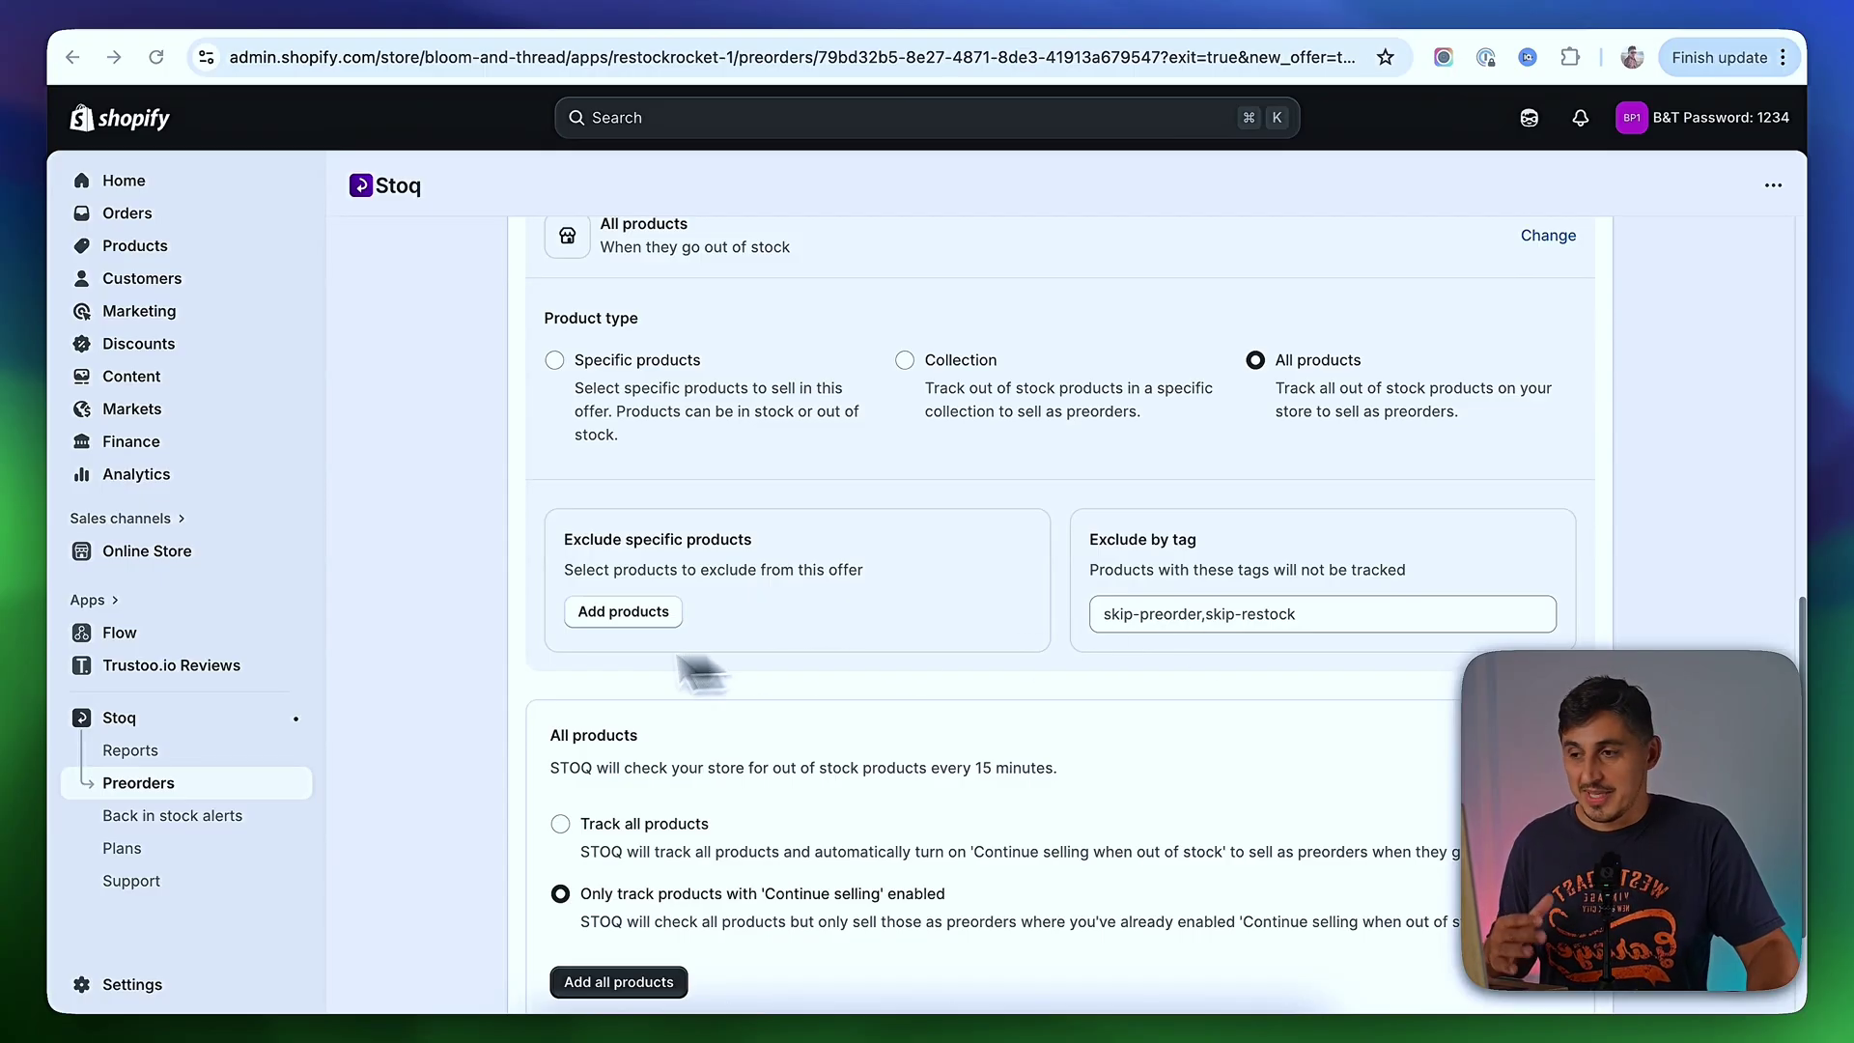
scroll(471, 657, "down", 3)
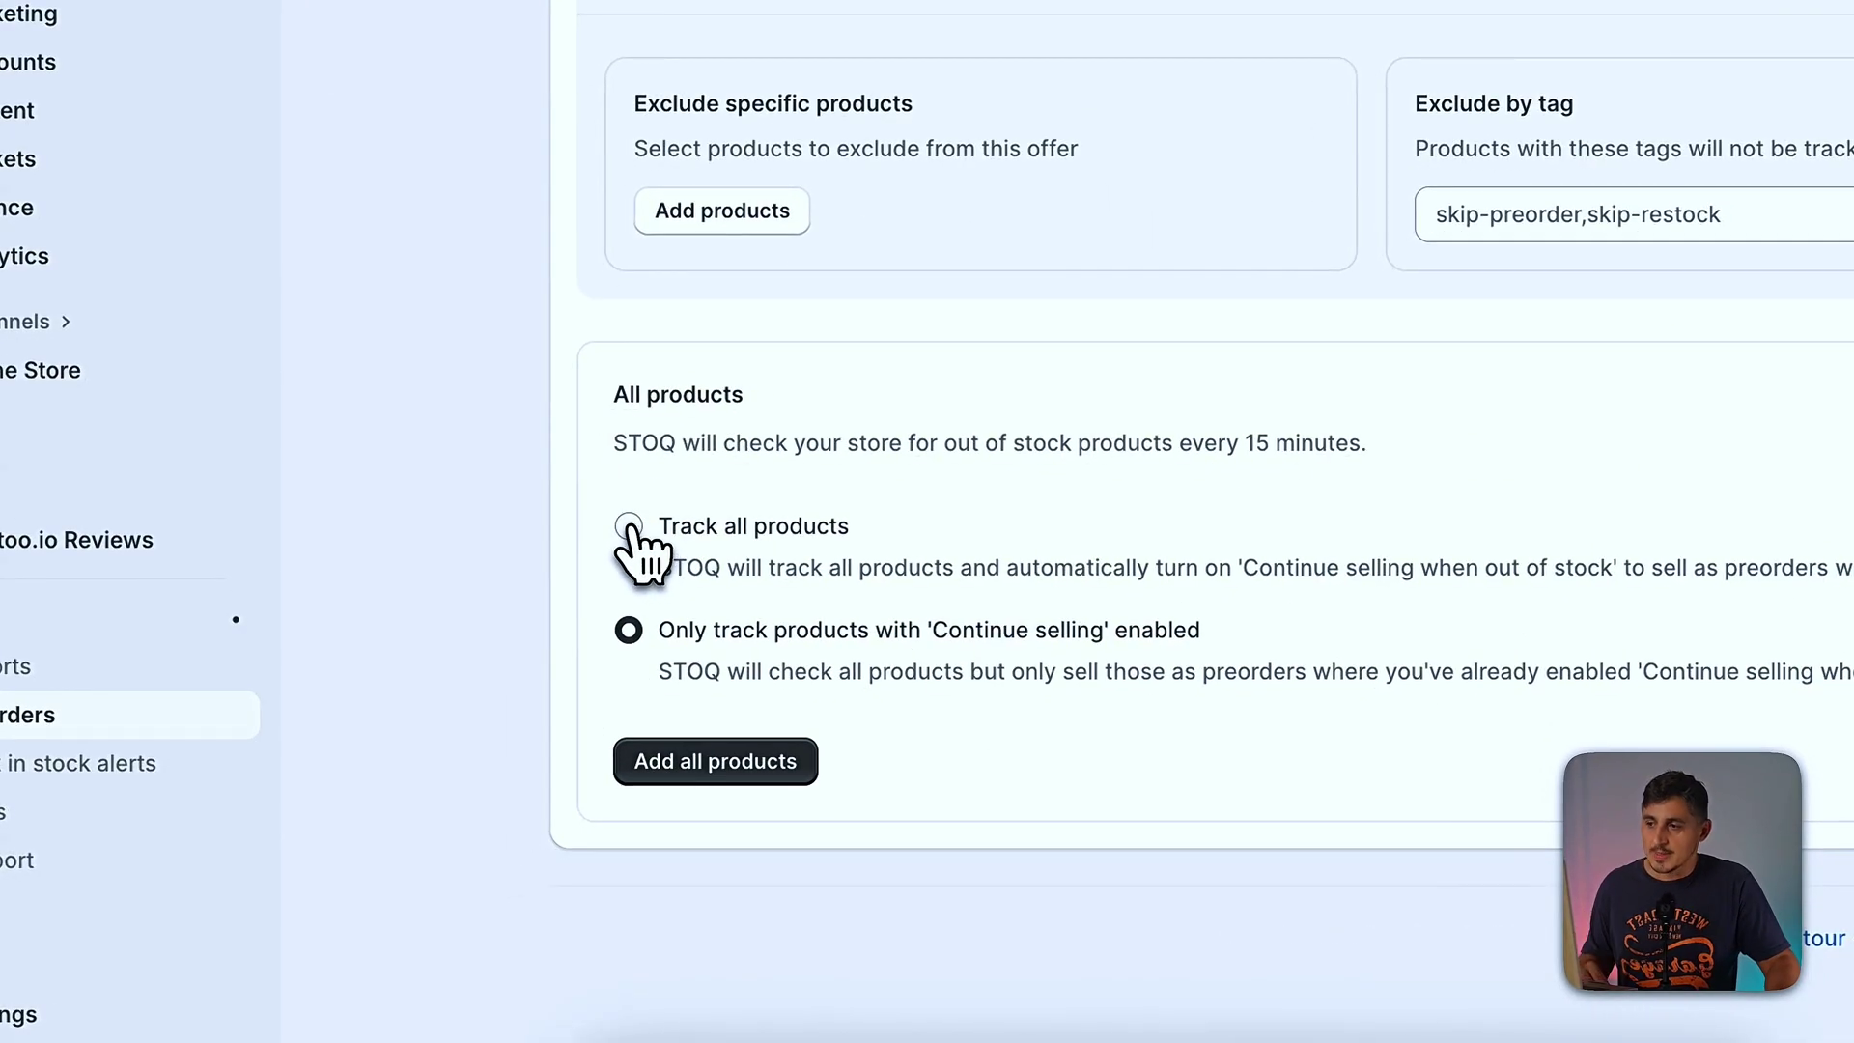
left_click(629, 527)
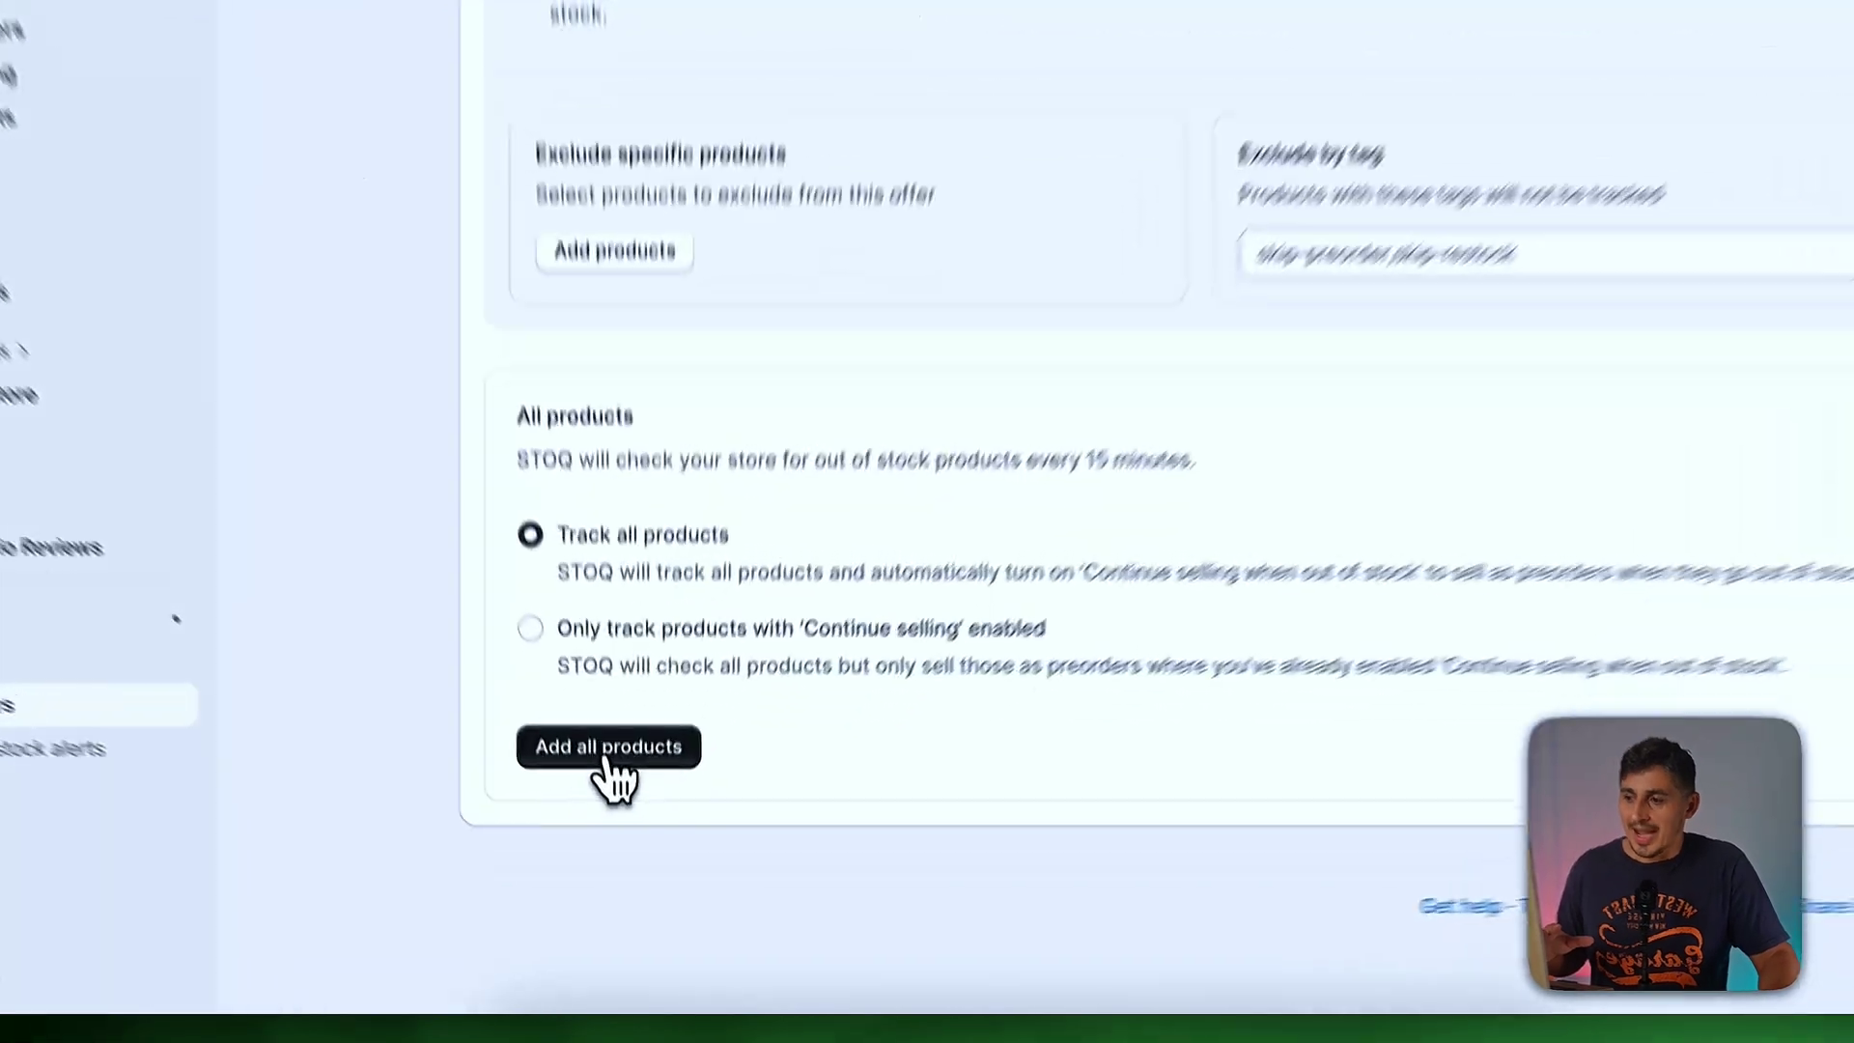
left_click(619, 819)
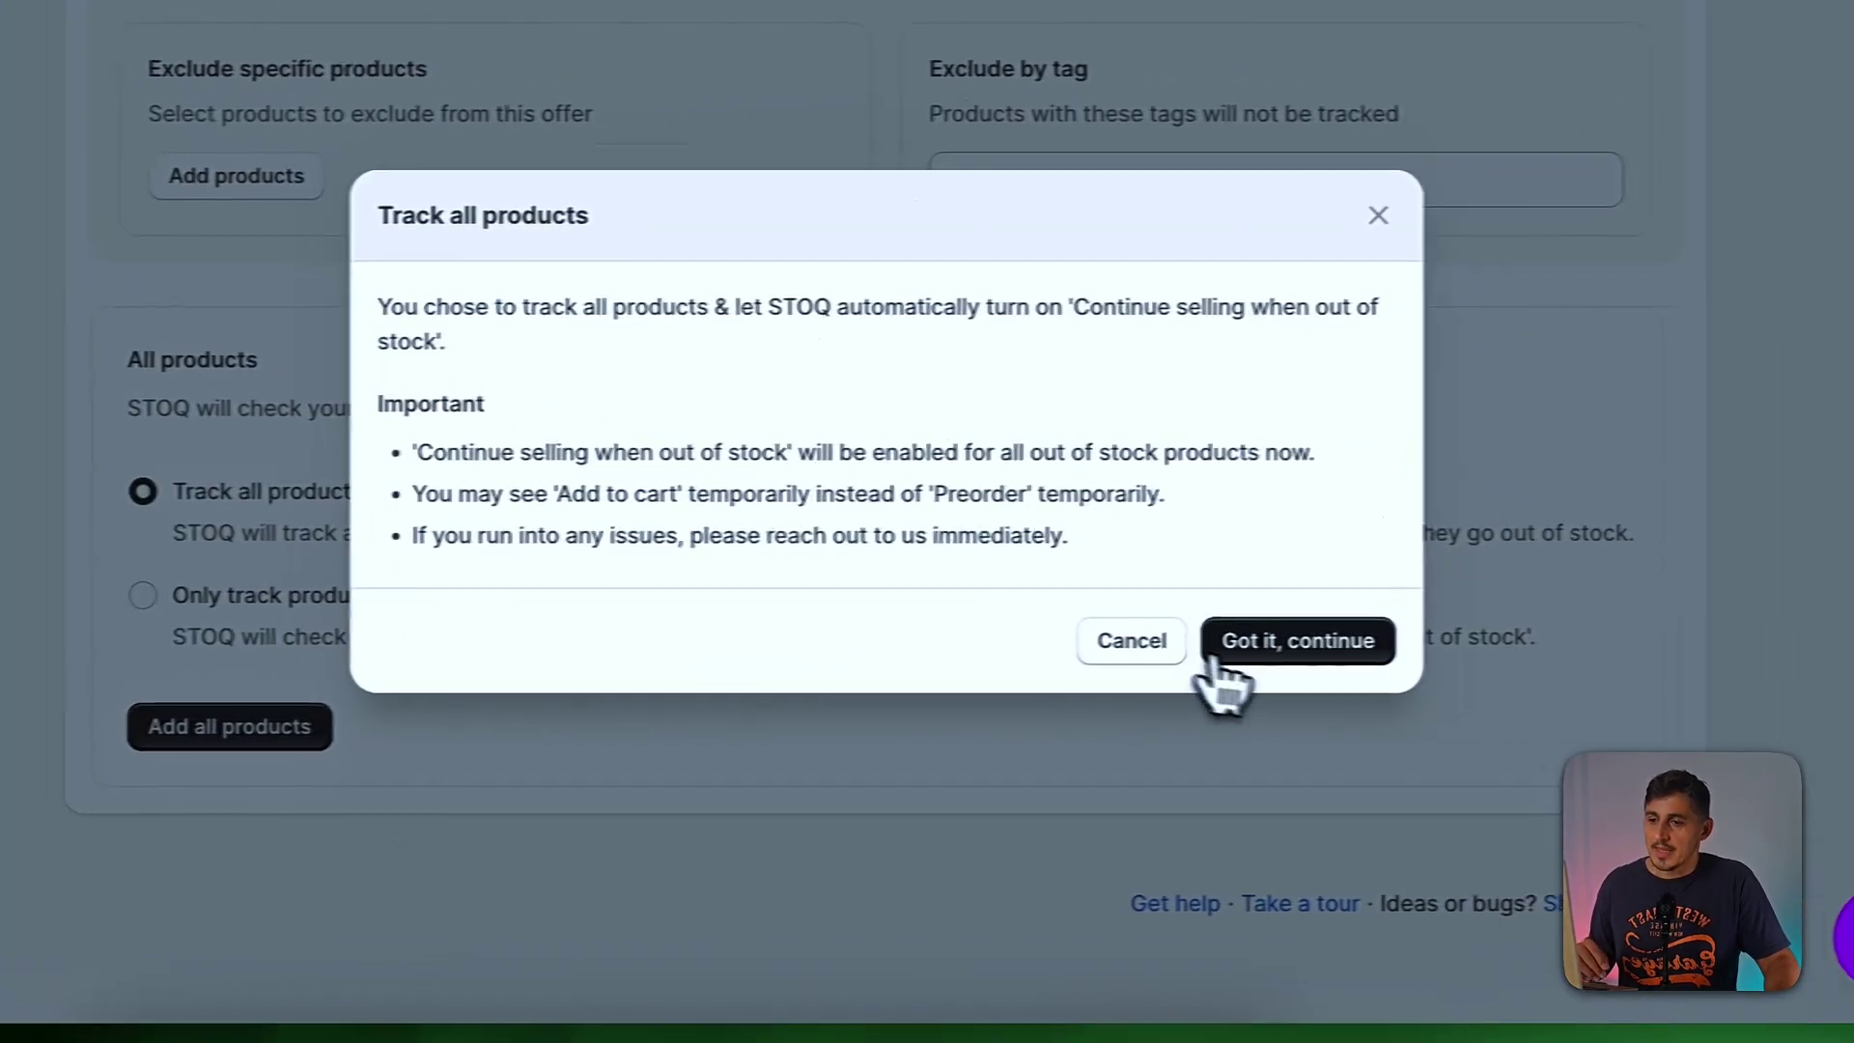
left_click(1270, 659)
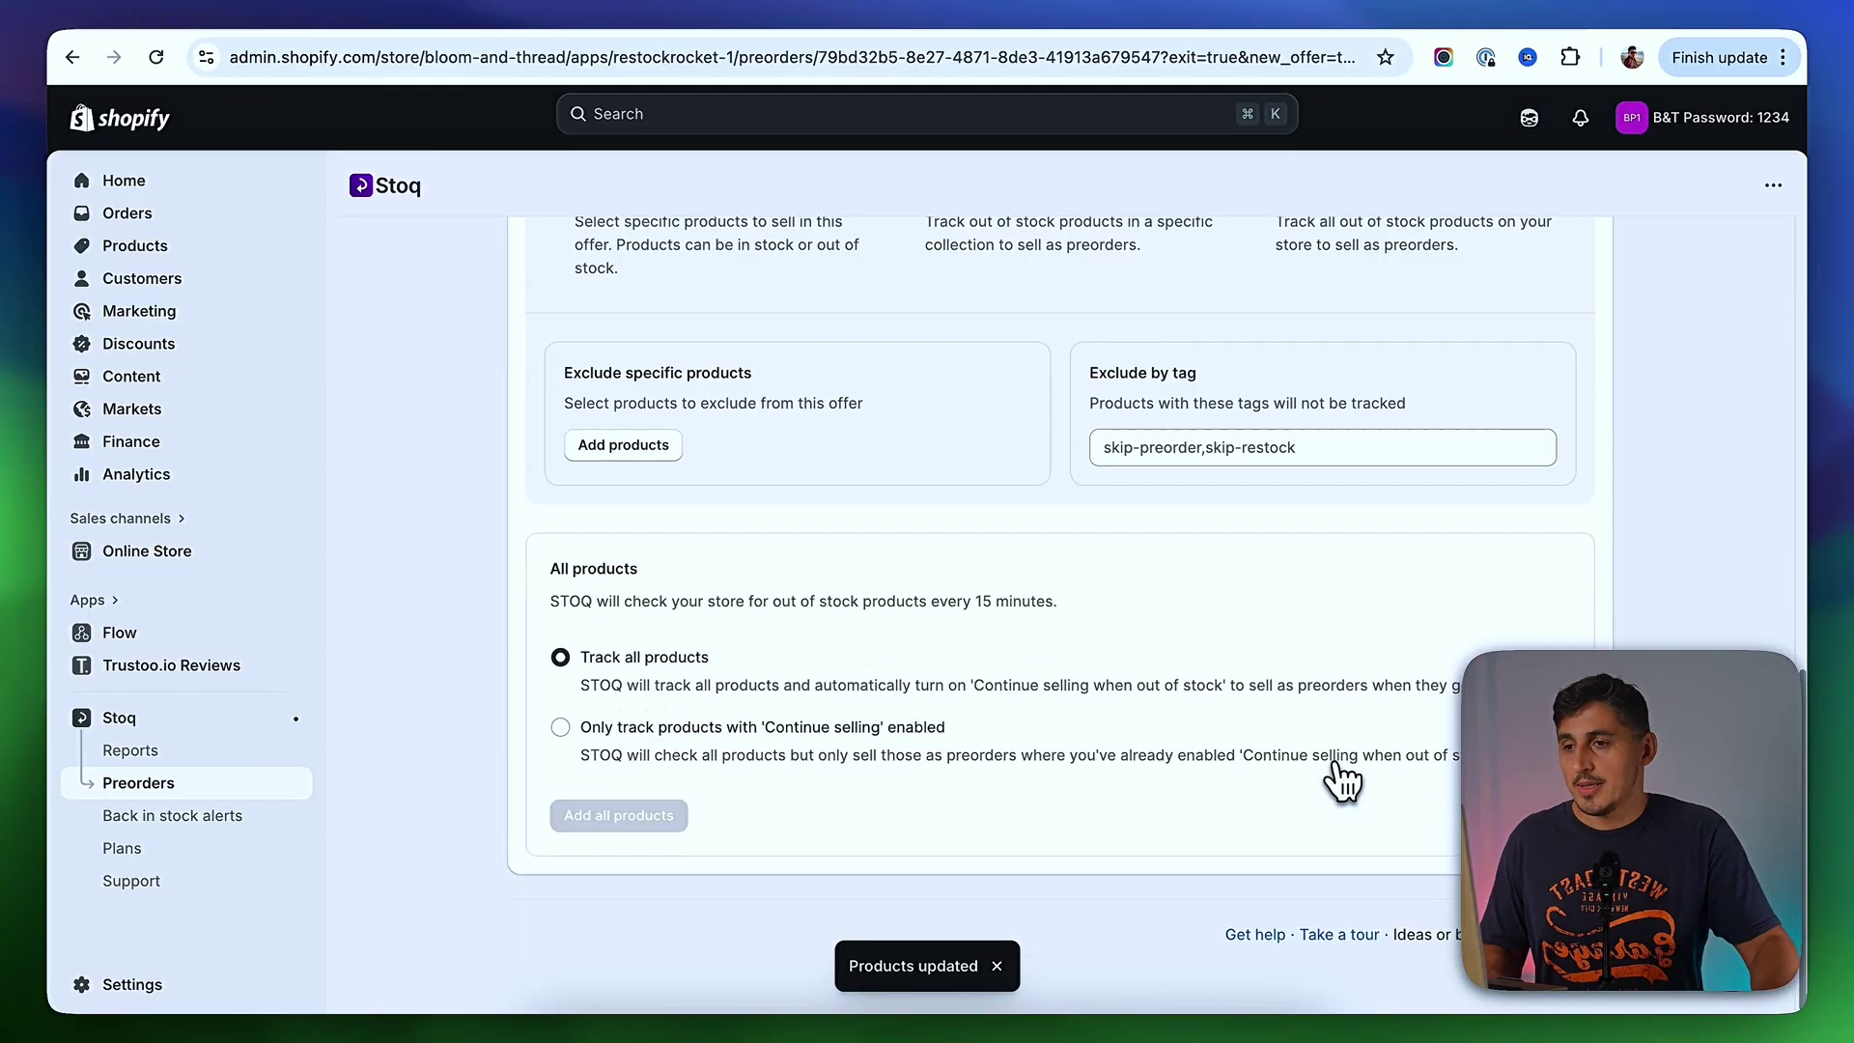
- Leave the Preorder 1 offer and check its entry in the list of preorder offers
scroll(1341, 775, "up", 10)
scroll(1342, 775, "up", 1)
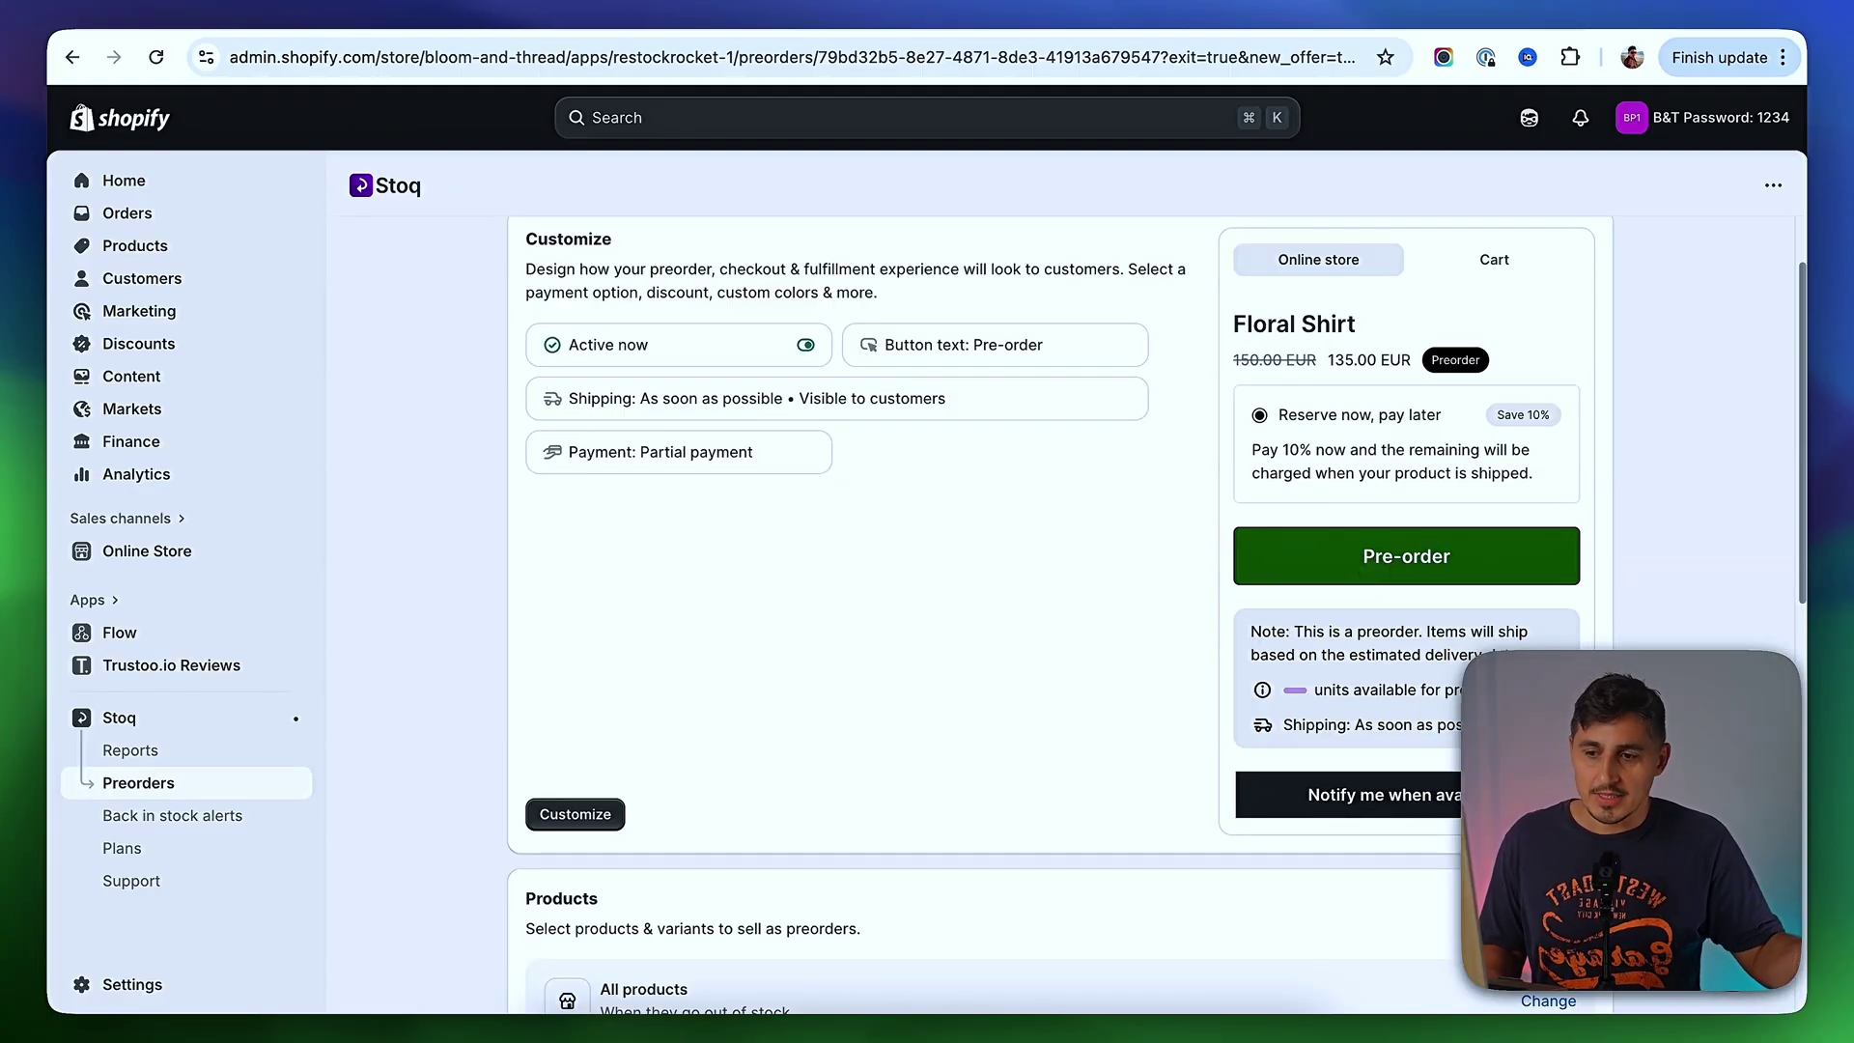
scroll(596, 433, "up", 2)
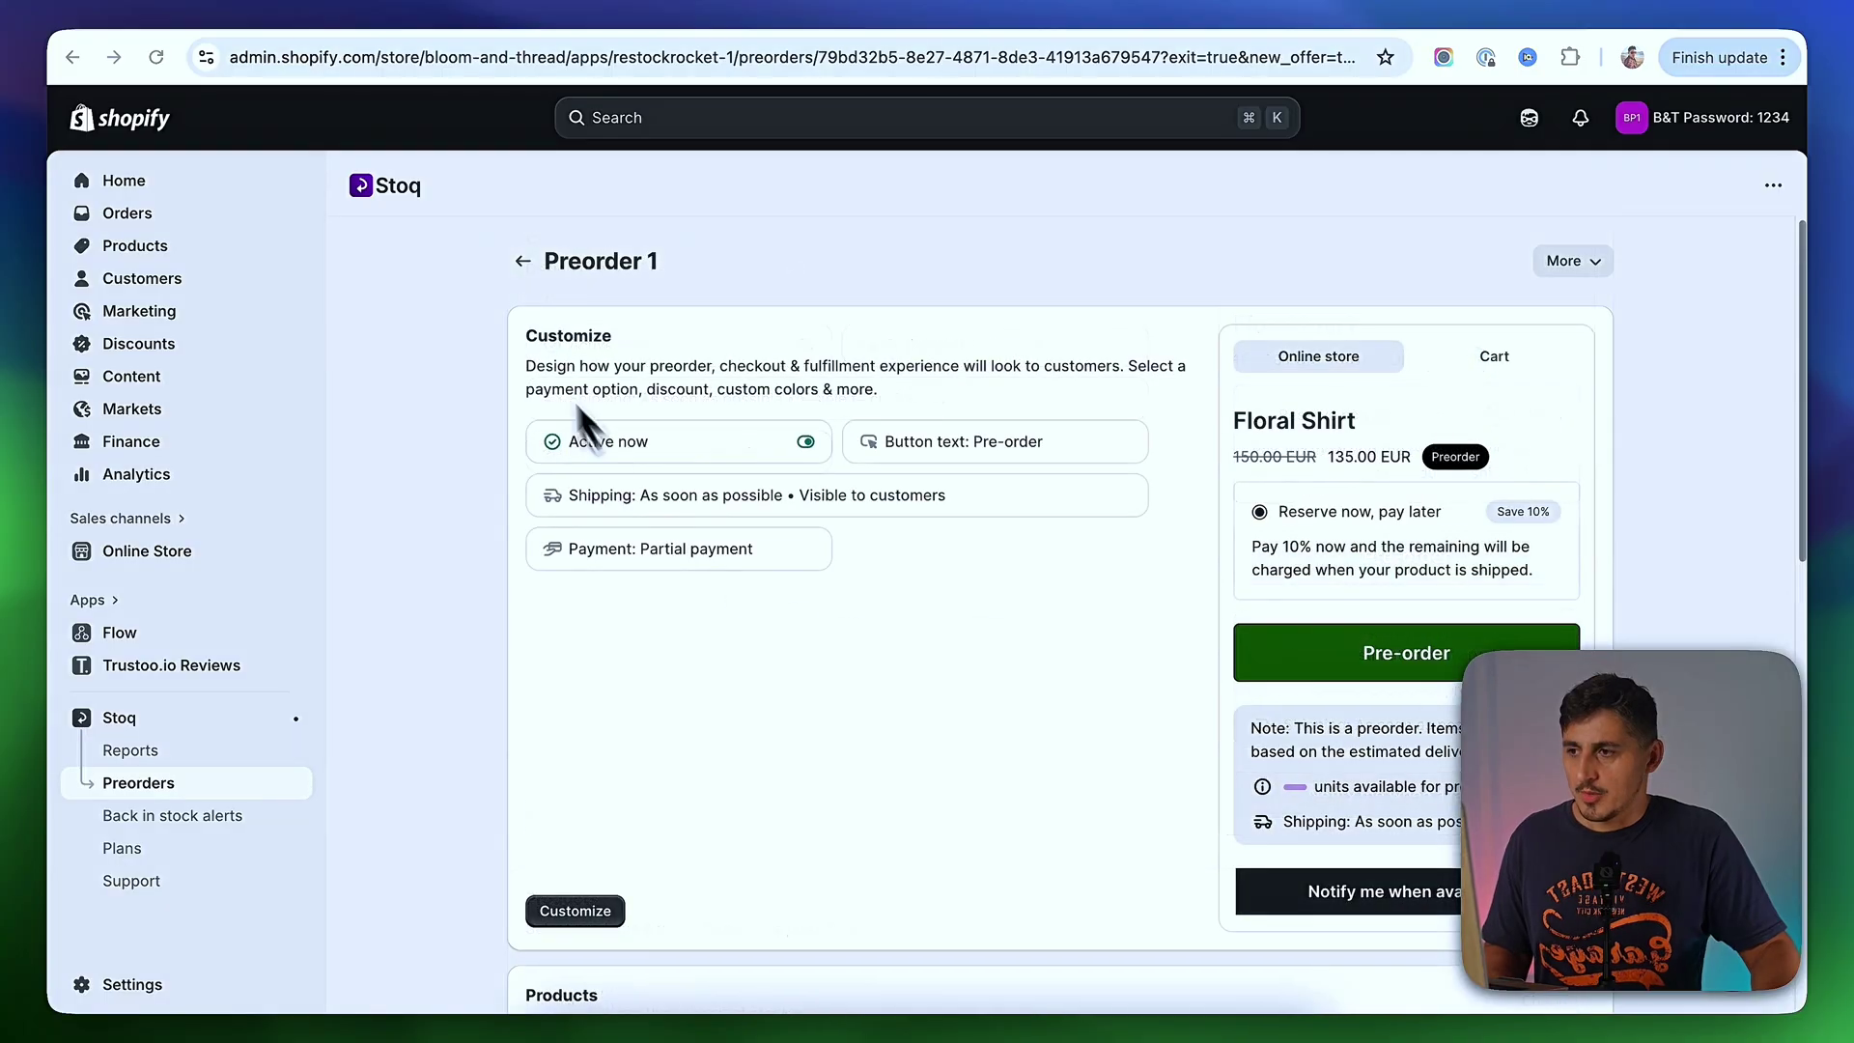
left_click(522, 262)
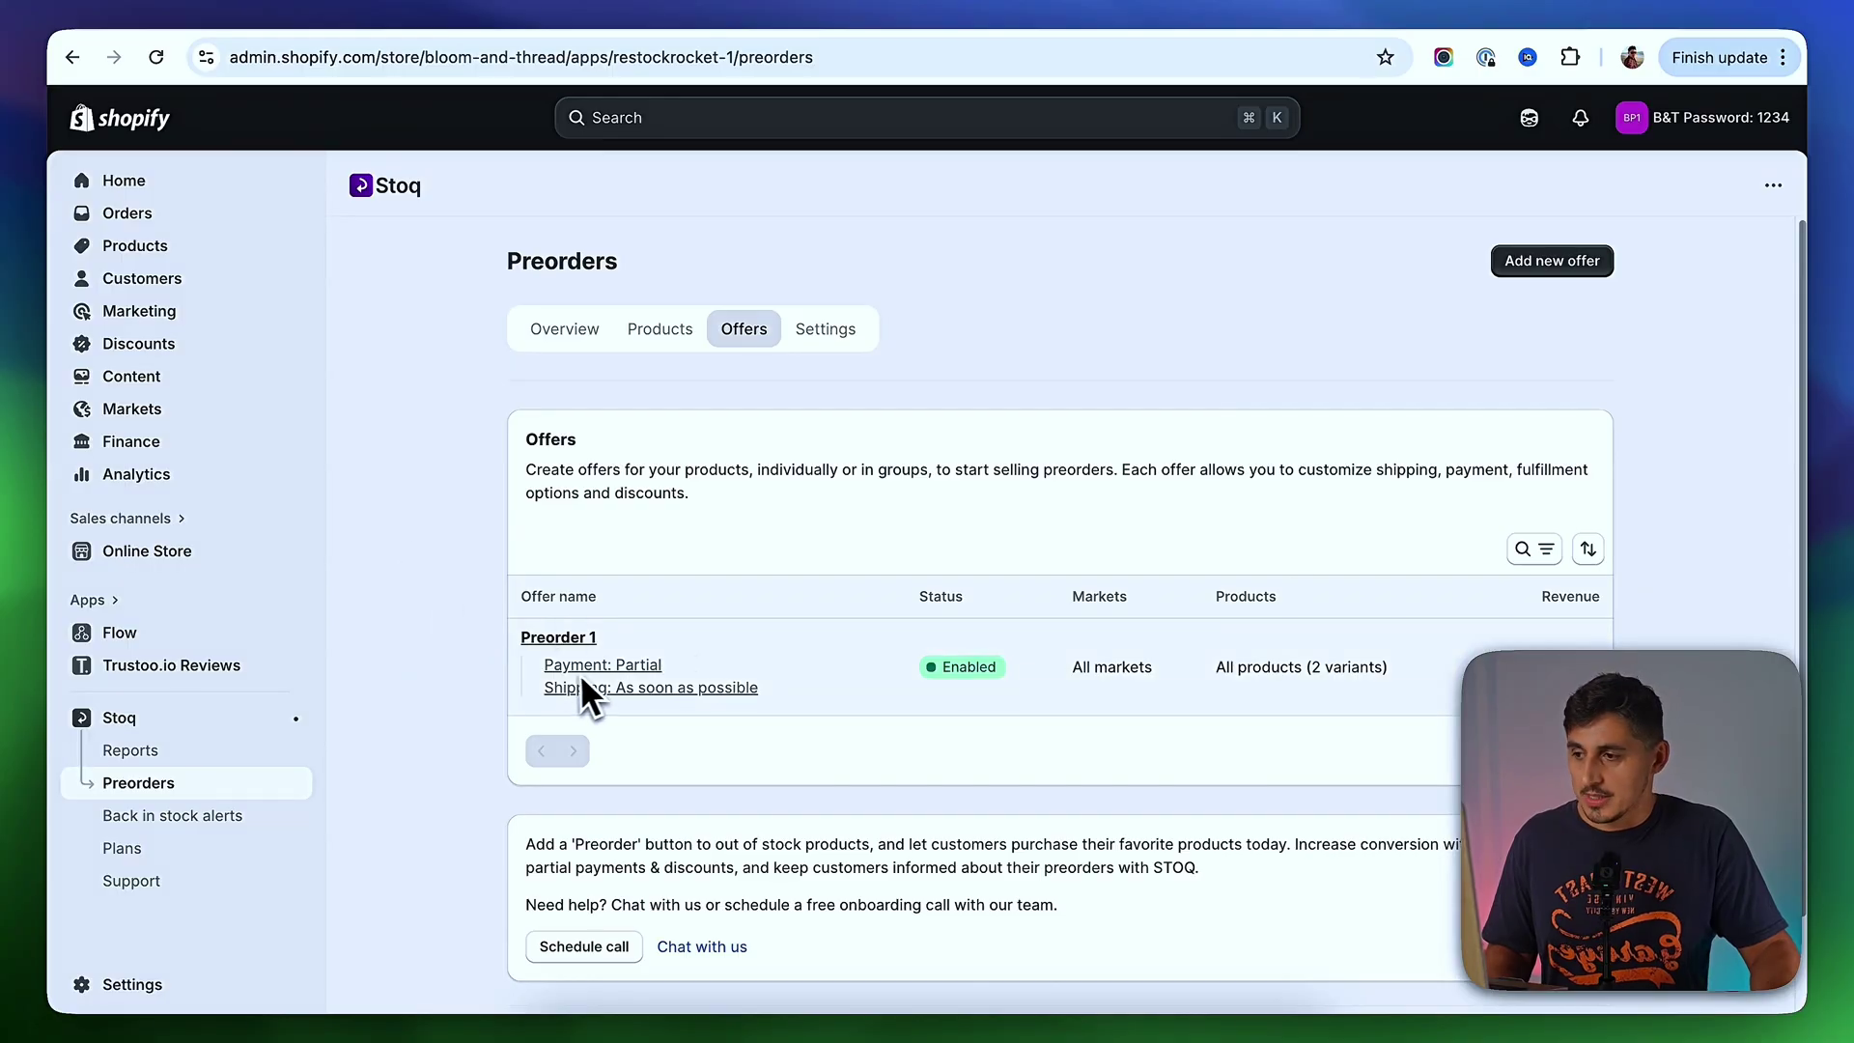
mouse_move(1006, 676)
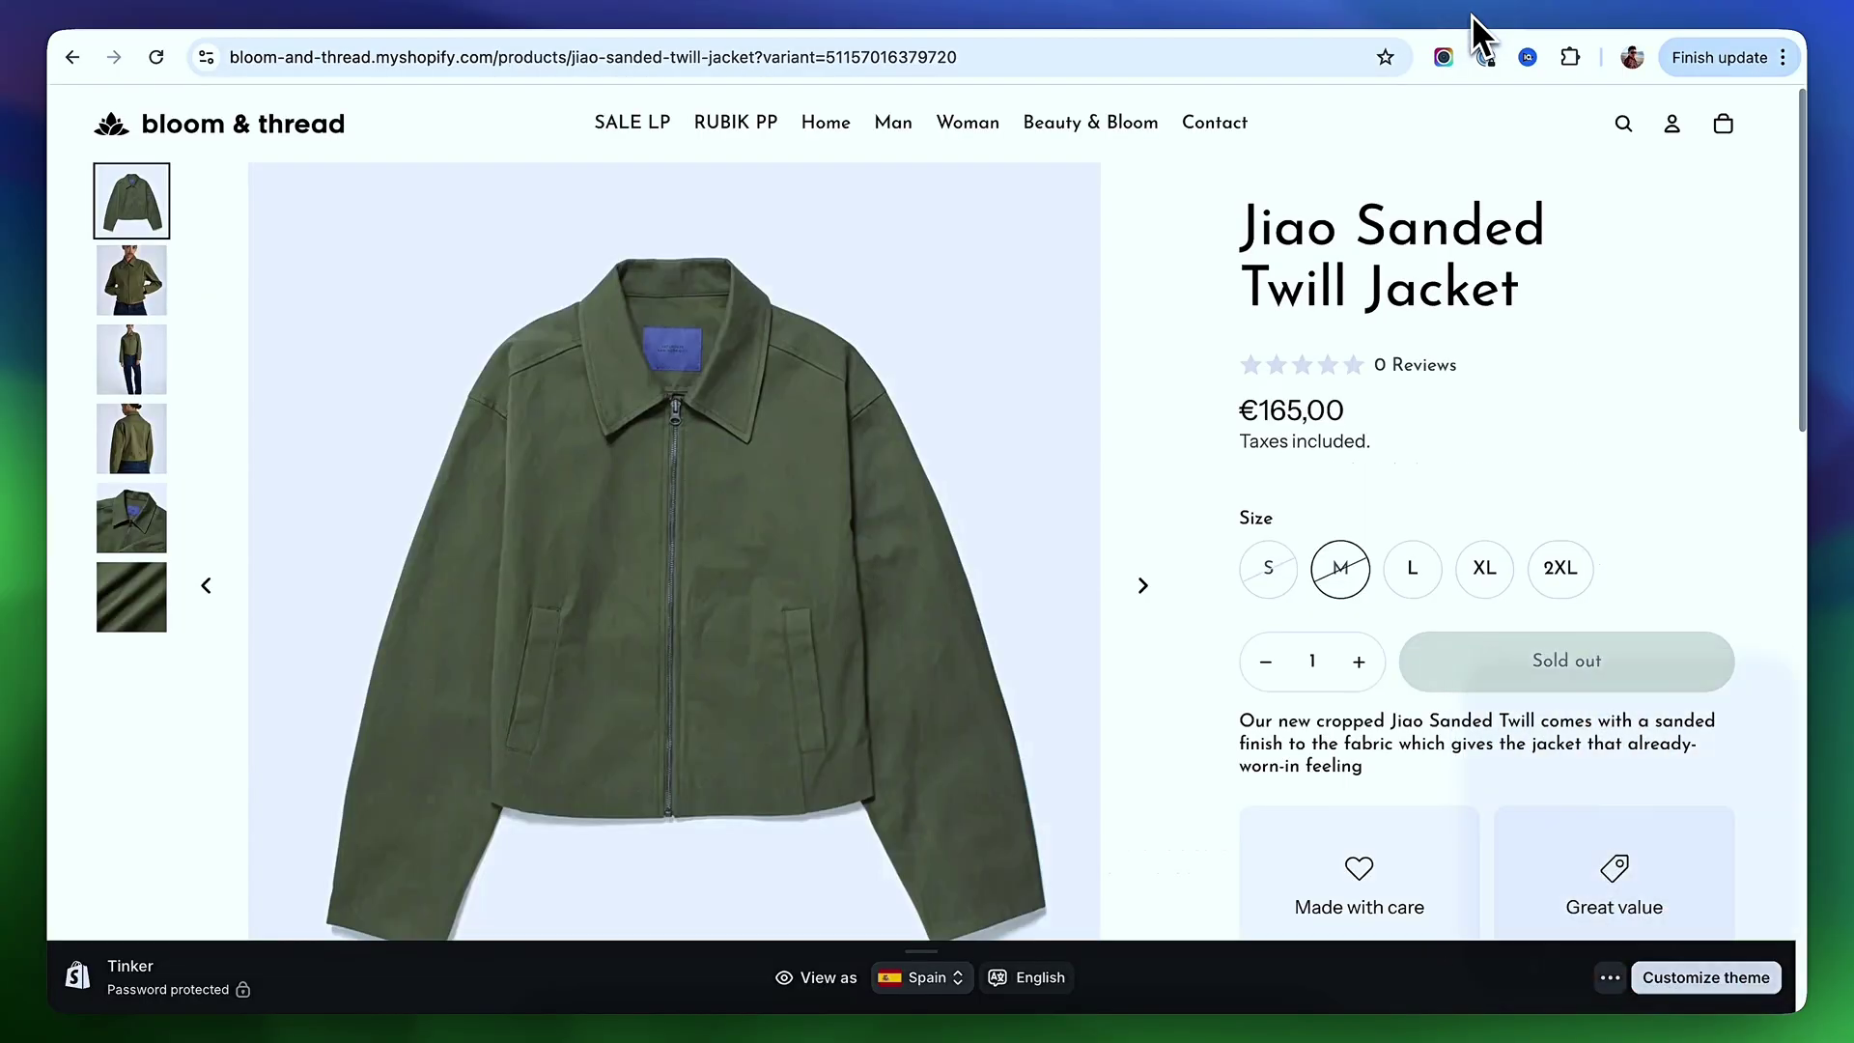
- Reload the Jiao Sanded Twill Jacket storefront page and examine the preorder widget for size M
left_click(157, 60)
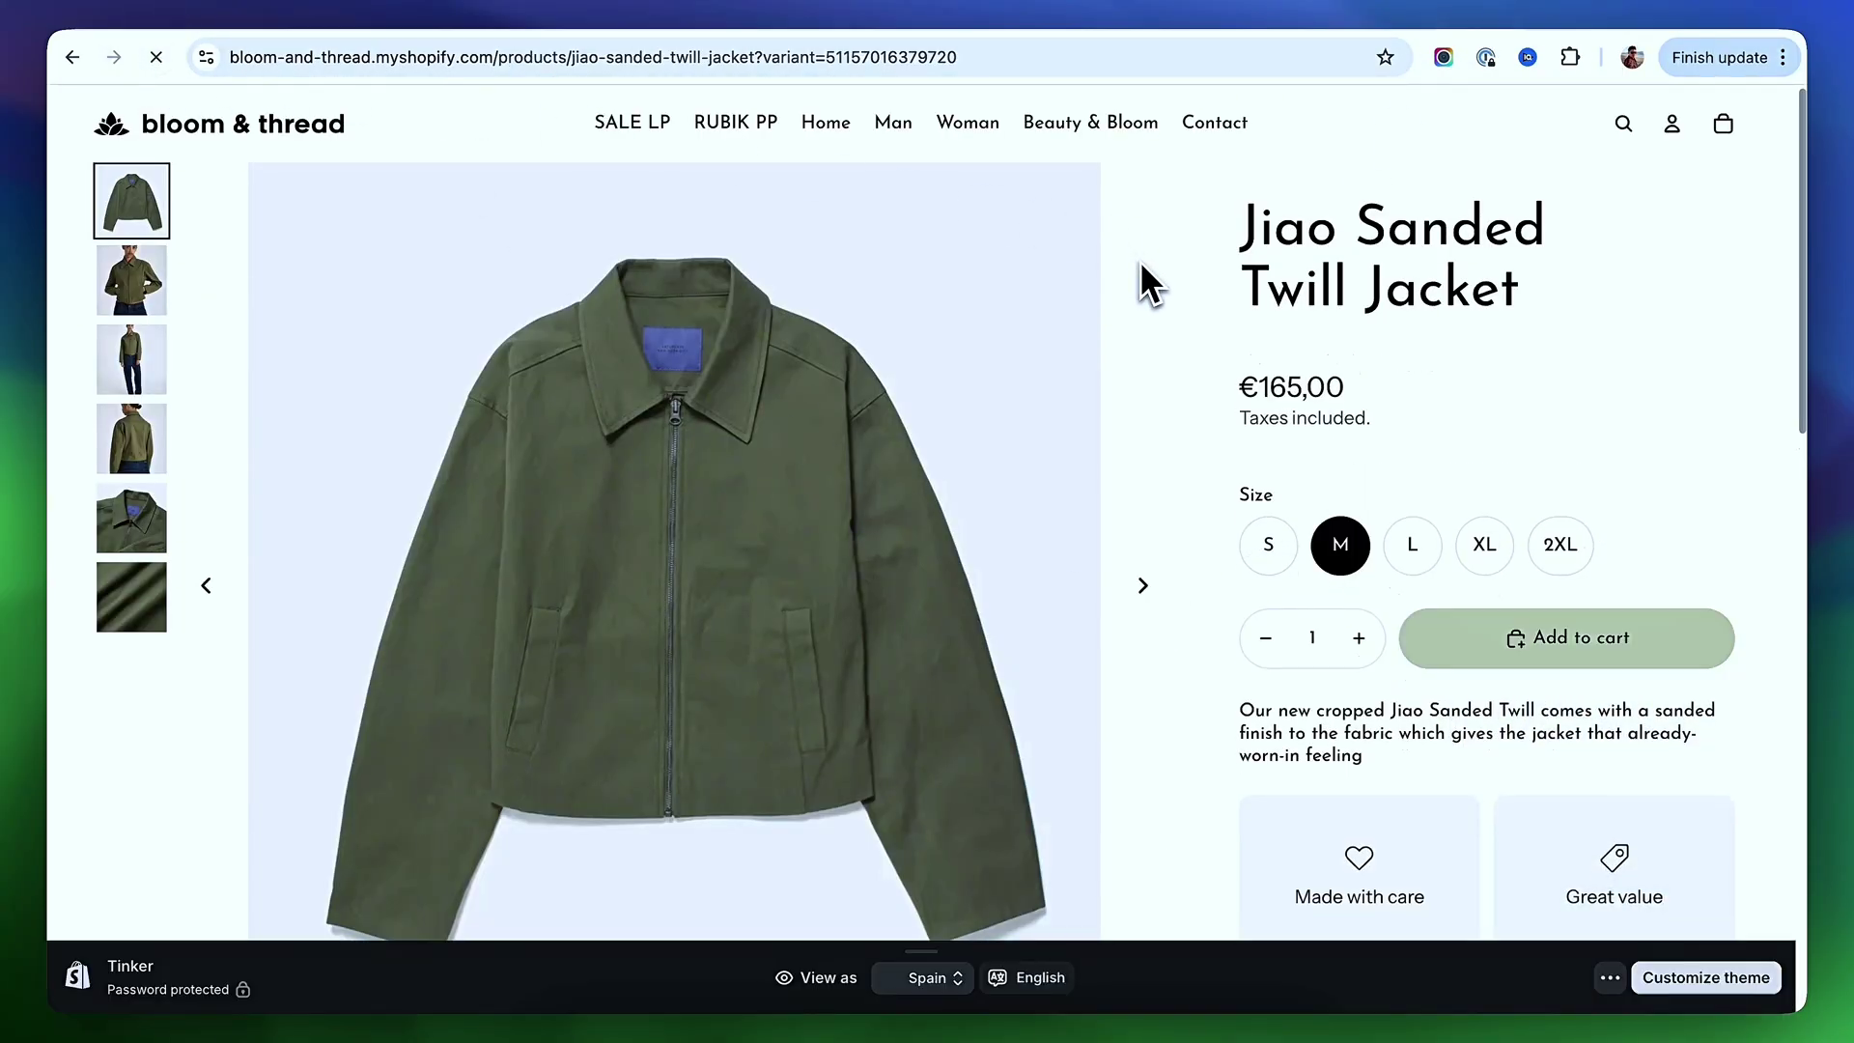
scroll(1178, 642, "down", 5)
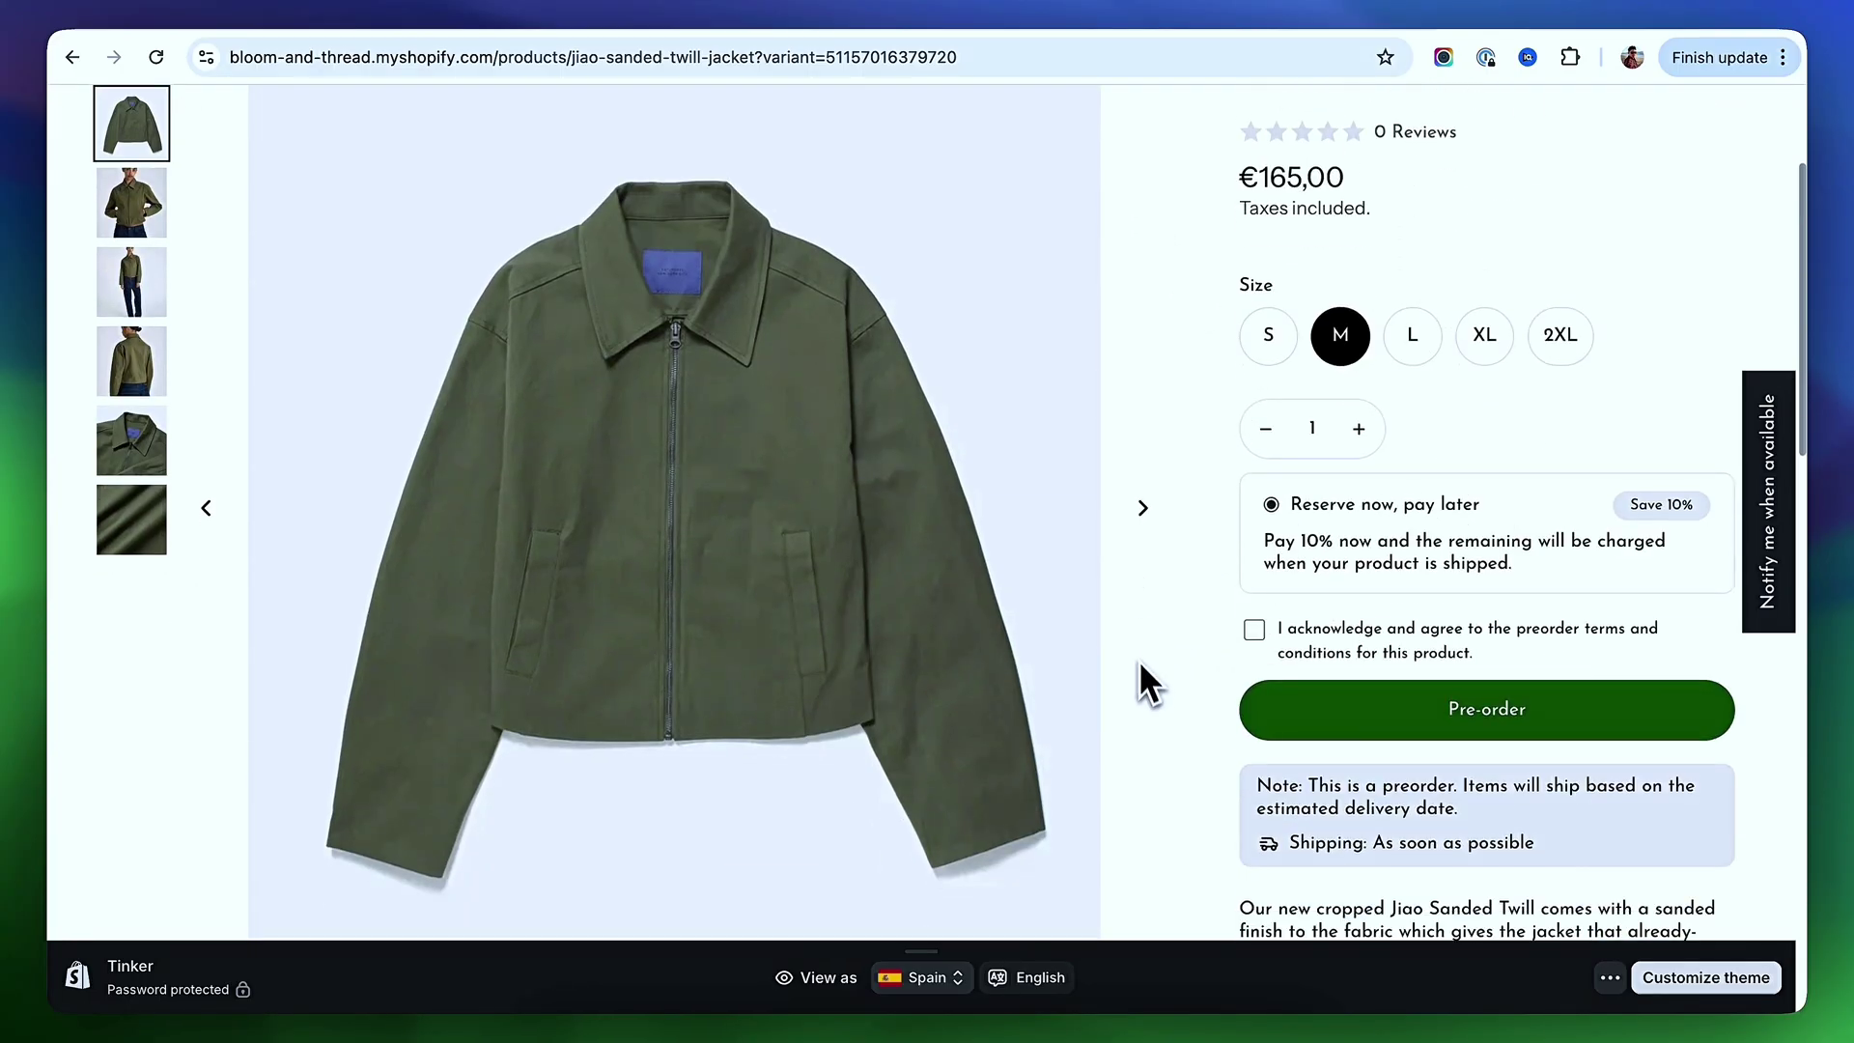
scroll(1199, 676, "down", 3)
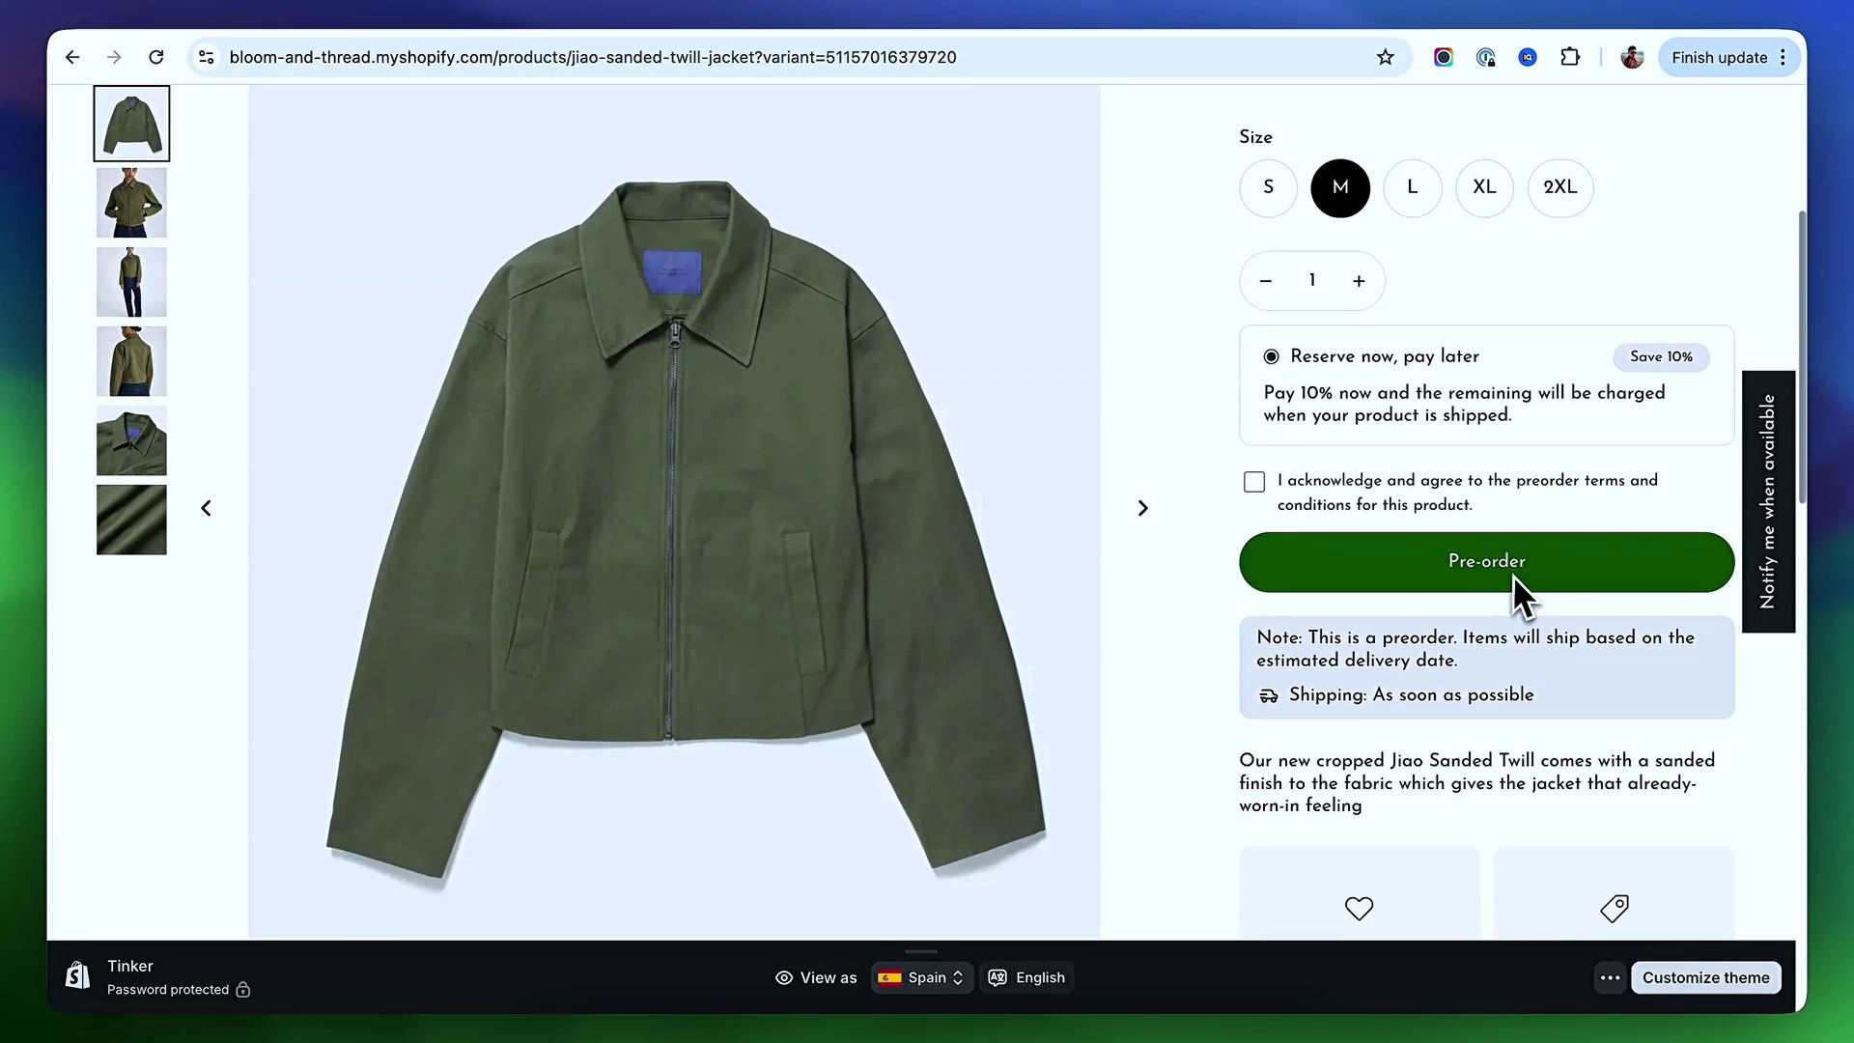
scroll(1511, 577, "up", 1)
scroll(1509, 572, "up", 1)
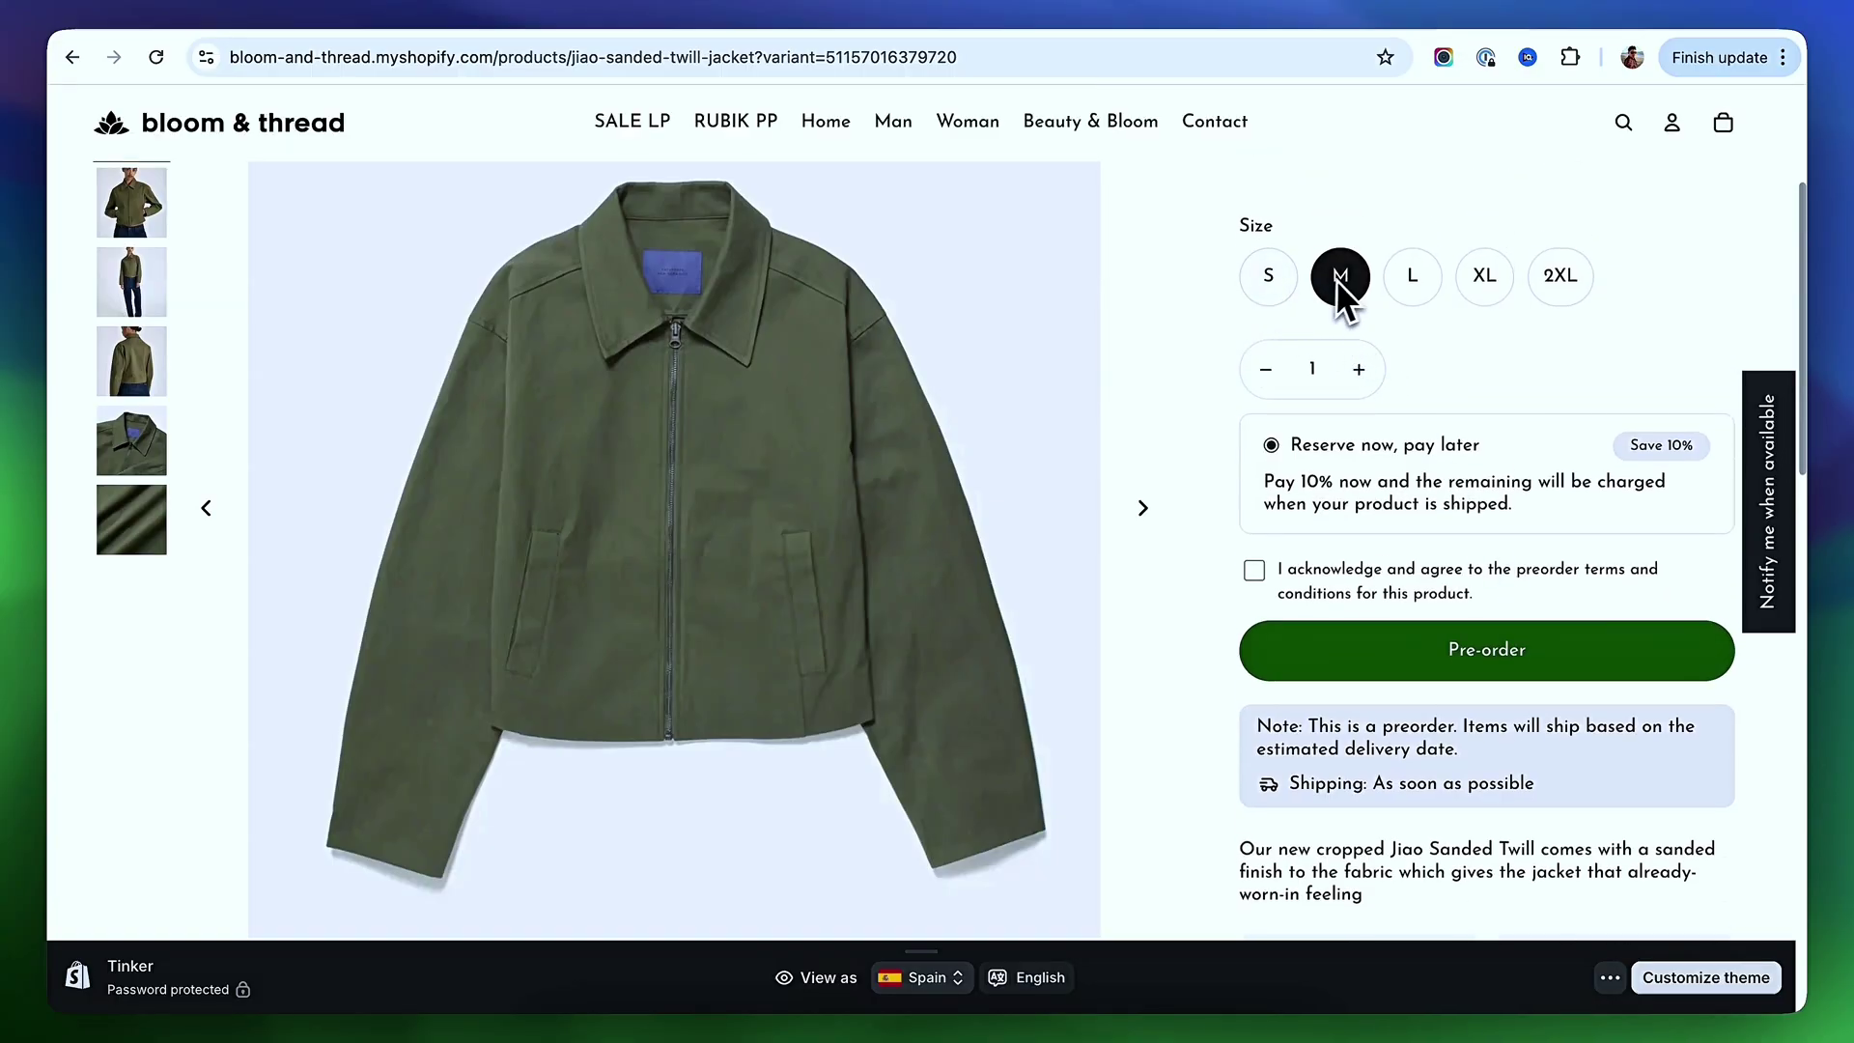
- Switch the jacket between sizes S, M and L to compare their purchase options
scroll(1294, 386, "up", 3)
left_click(1271, 439)
scroll(1219, 594, "down", 4)
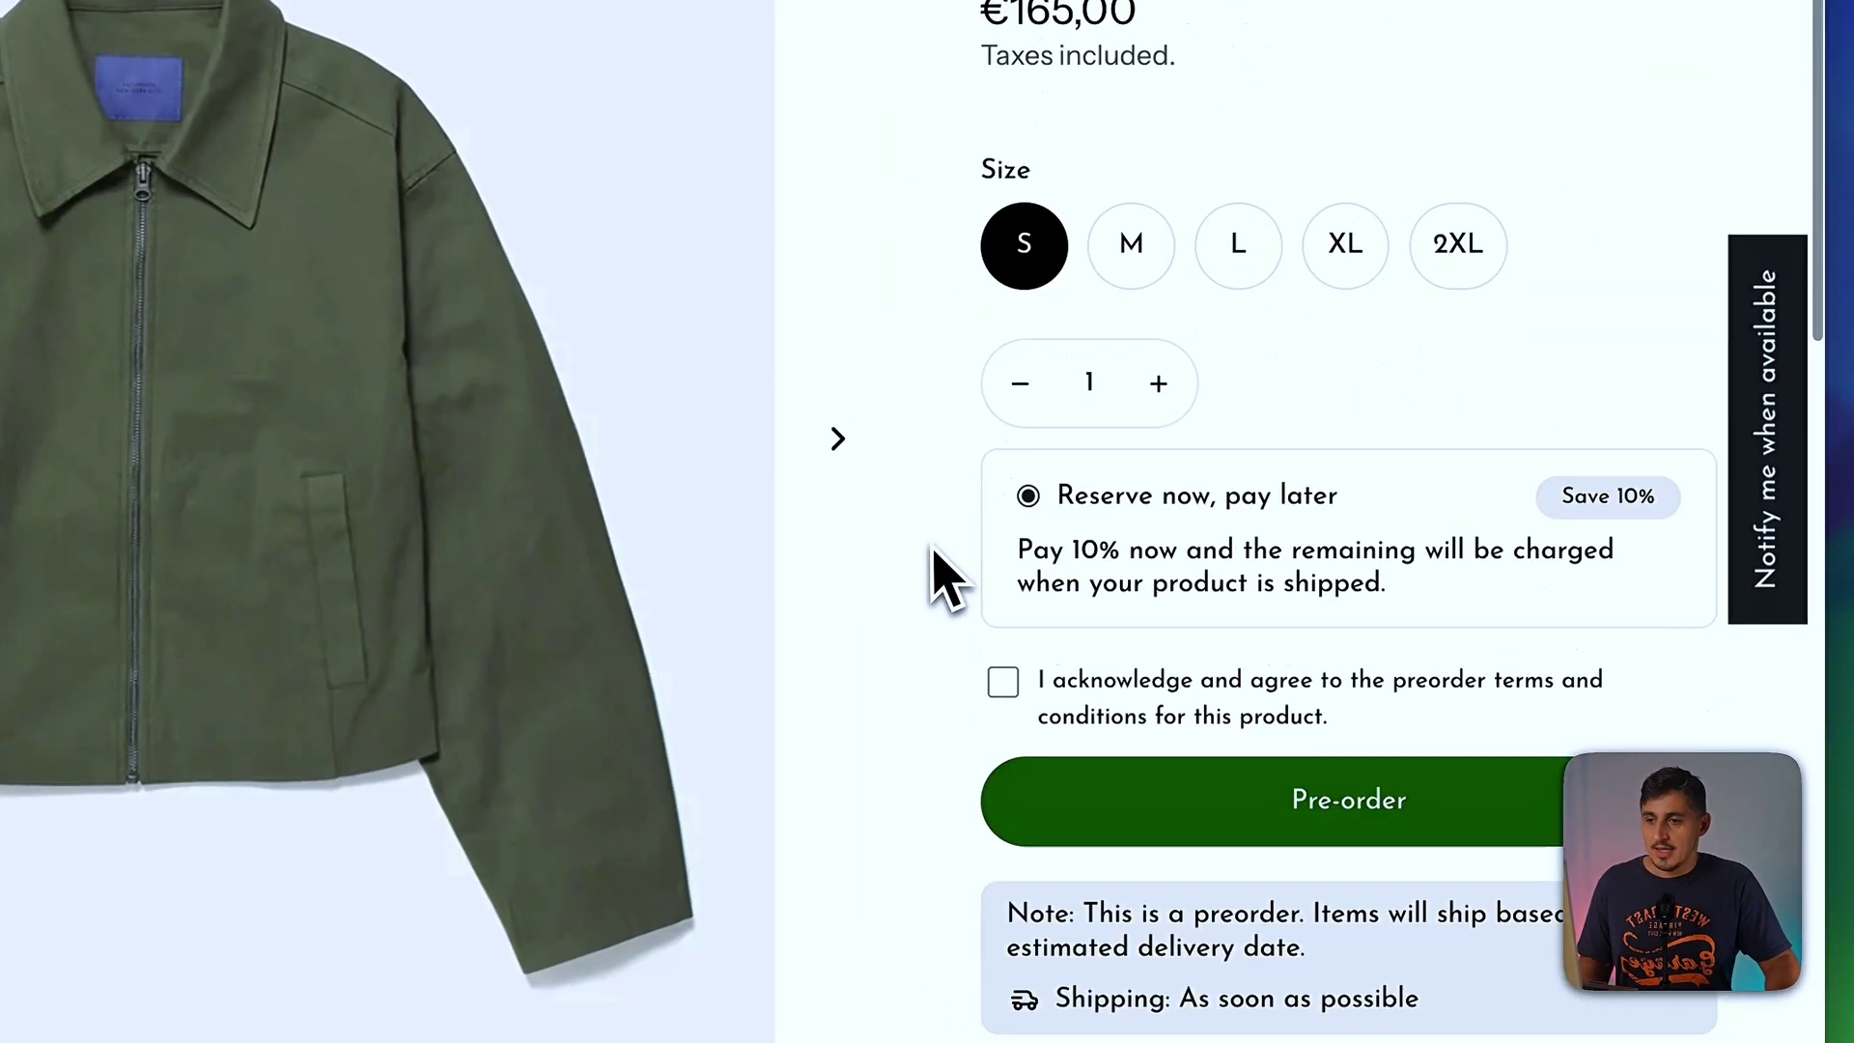
scroll(1171, 600, "up", 4)
left_click(1149, 386)
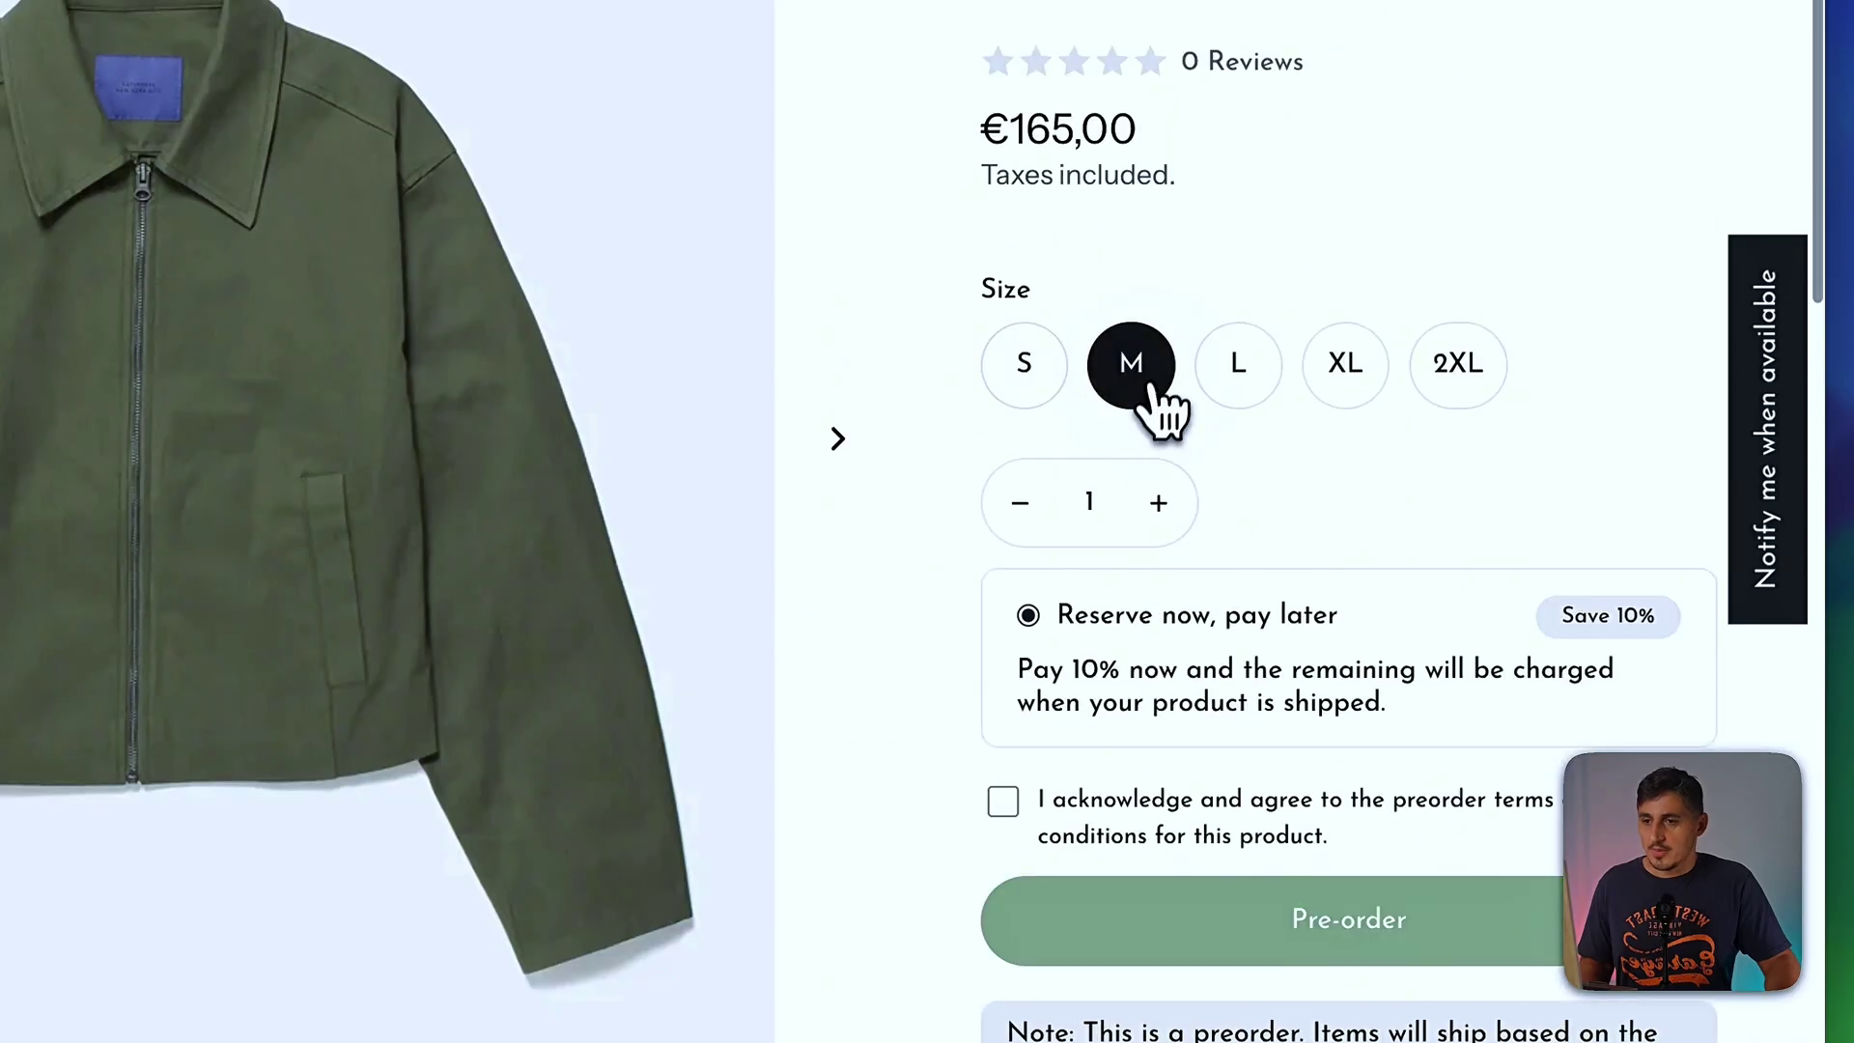
left_click(1242, 379)
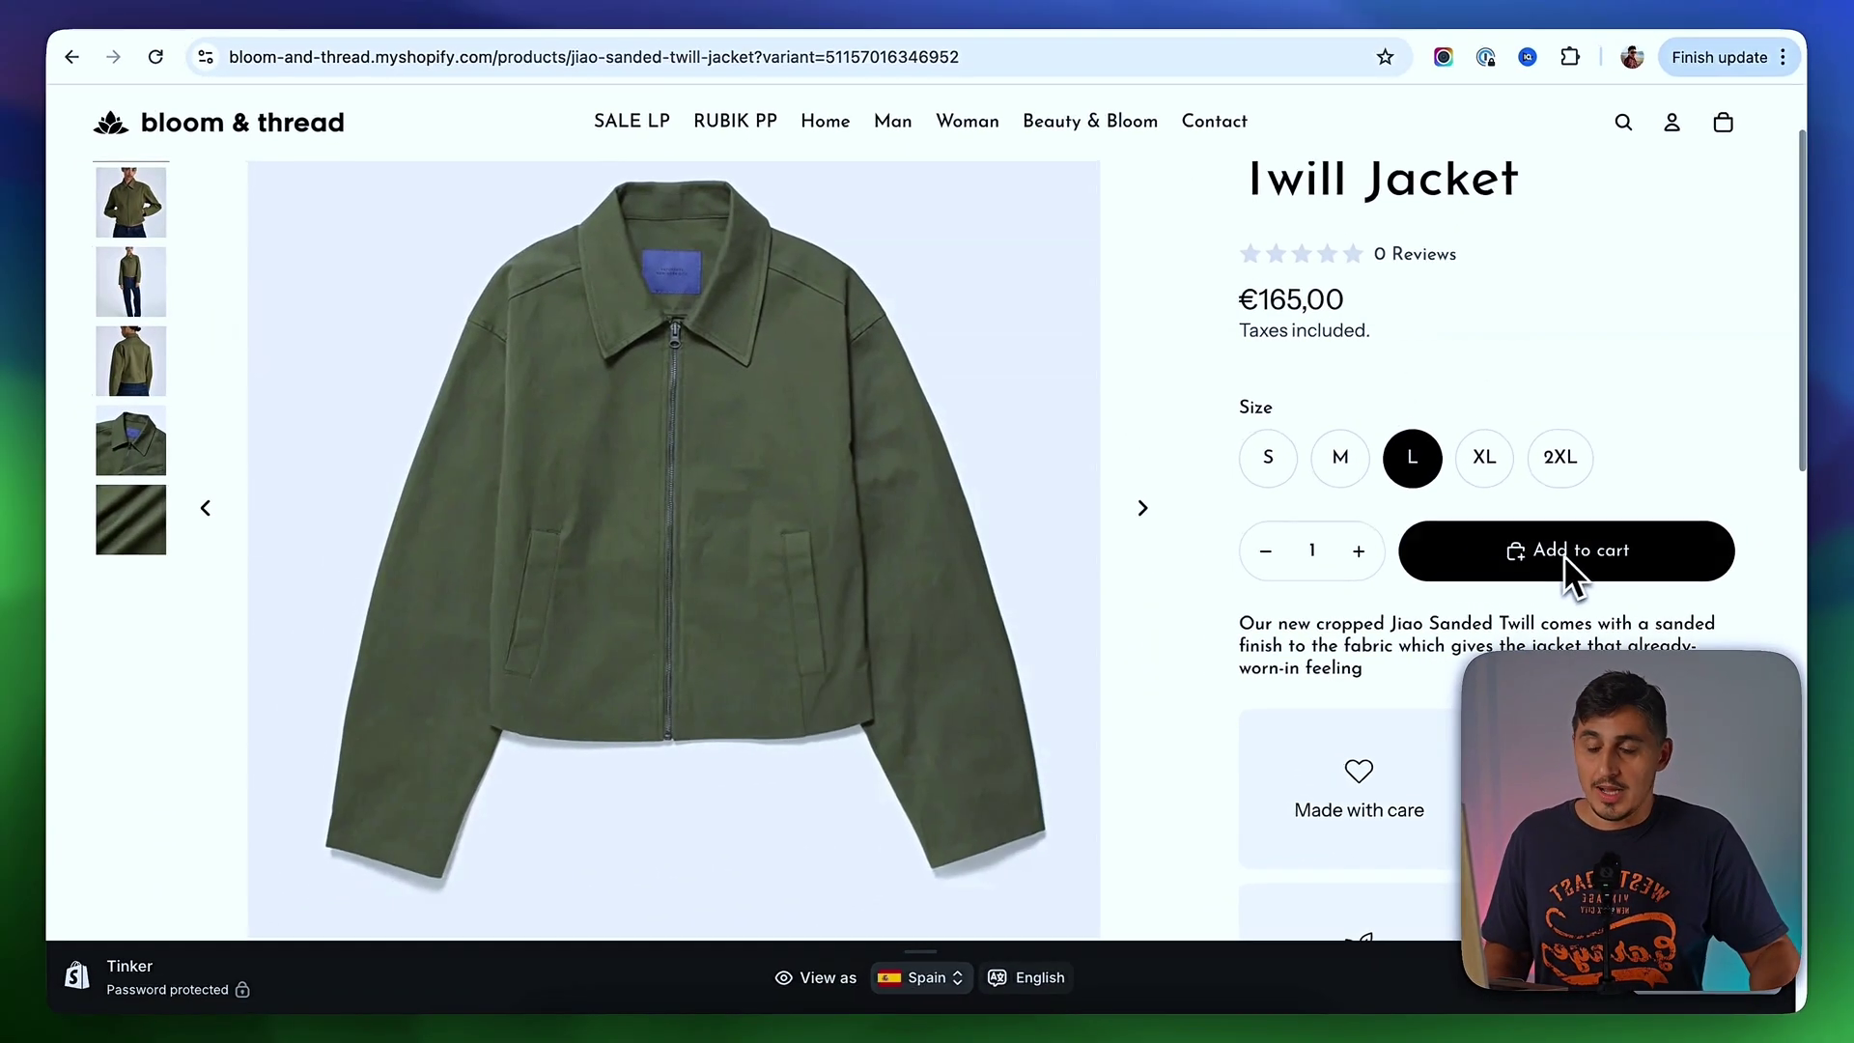
left_click(1563, 554)
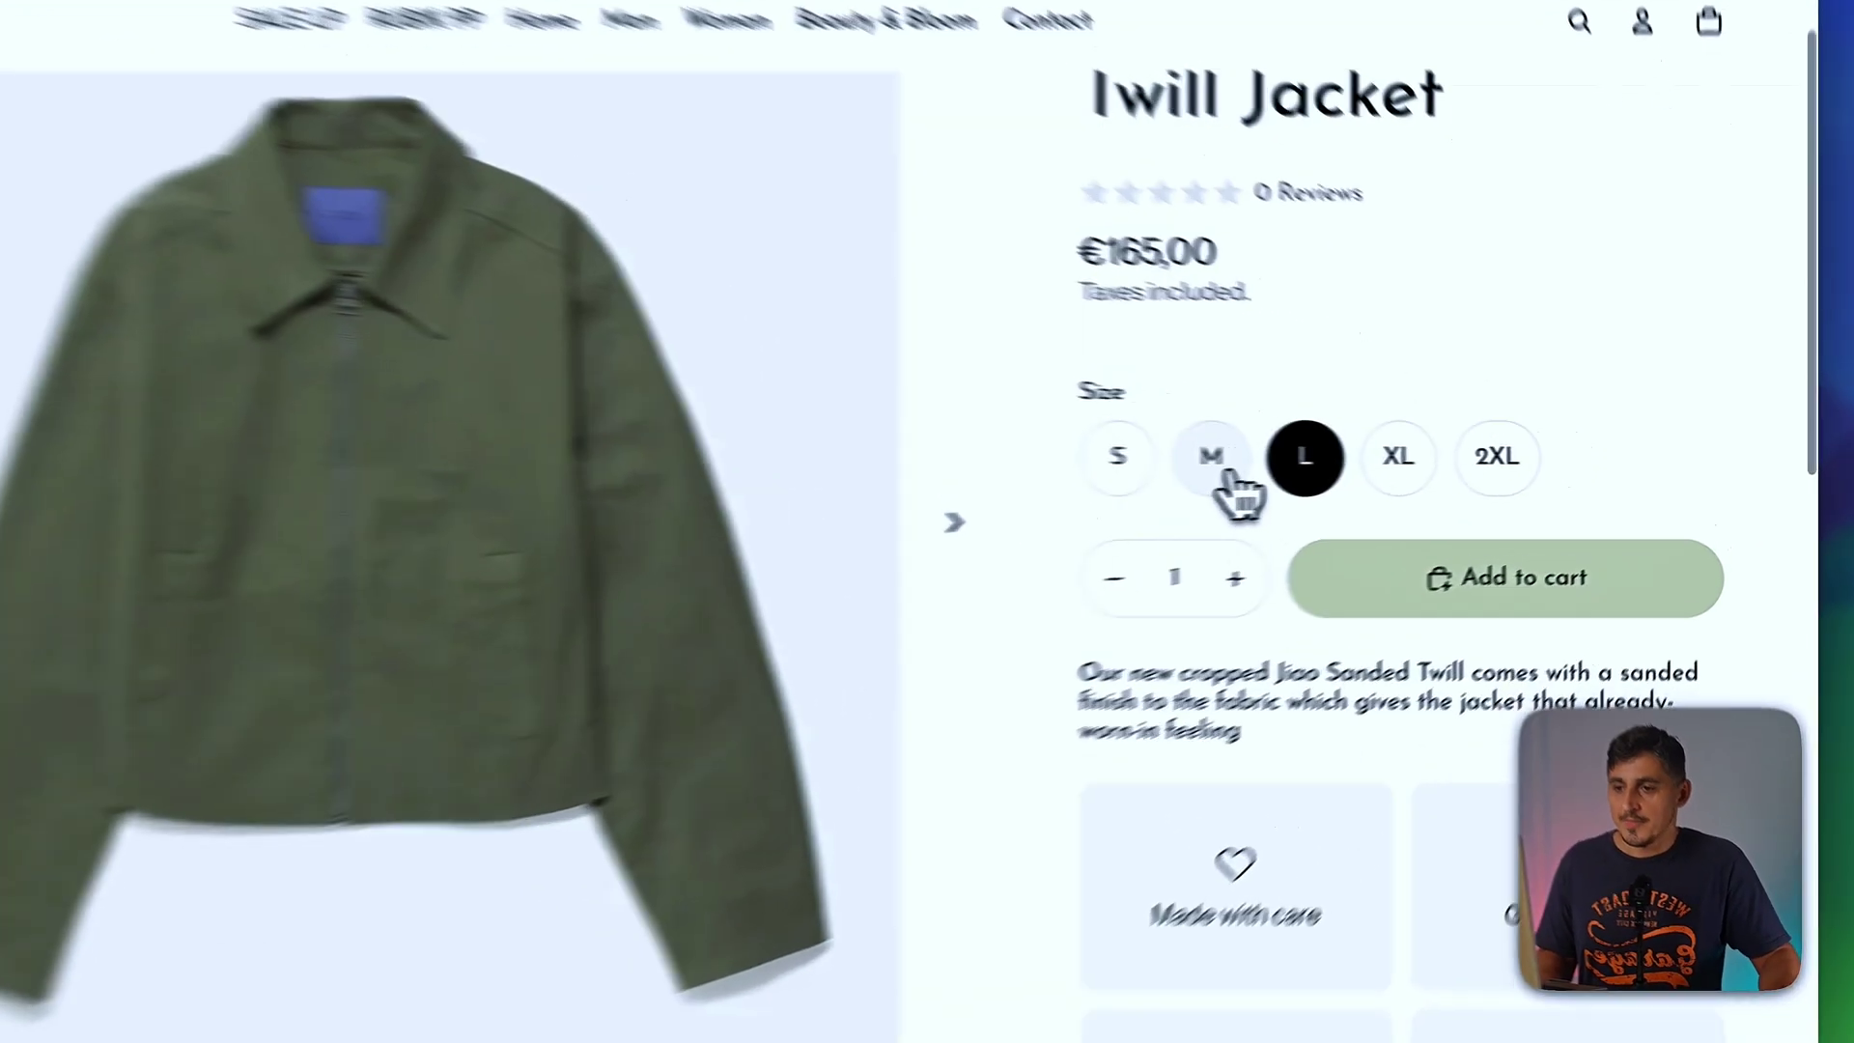
- Select size M, agree to the preorder terms and conditions, and add the jacket to the cart
left_click(1340, 457)
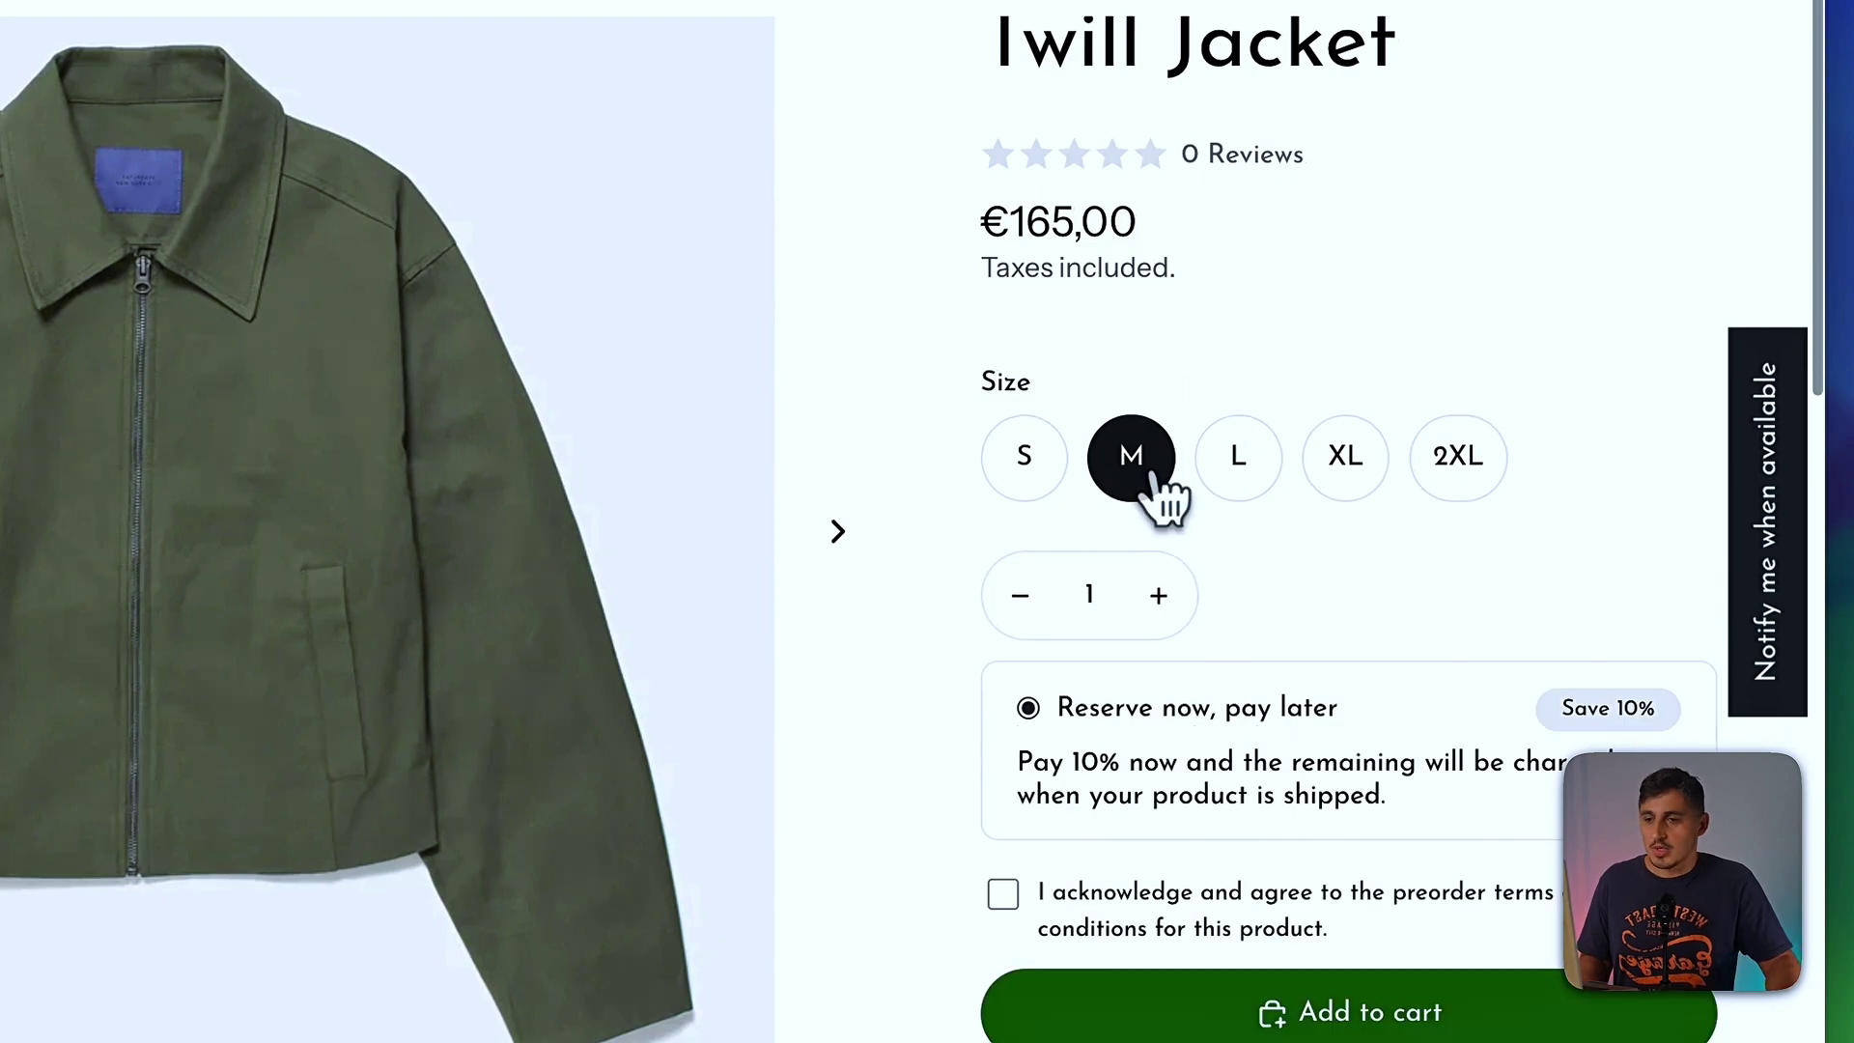
scroll(956, 810, "down", 3)
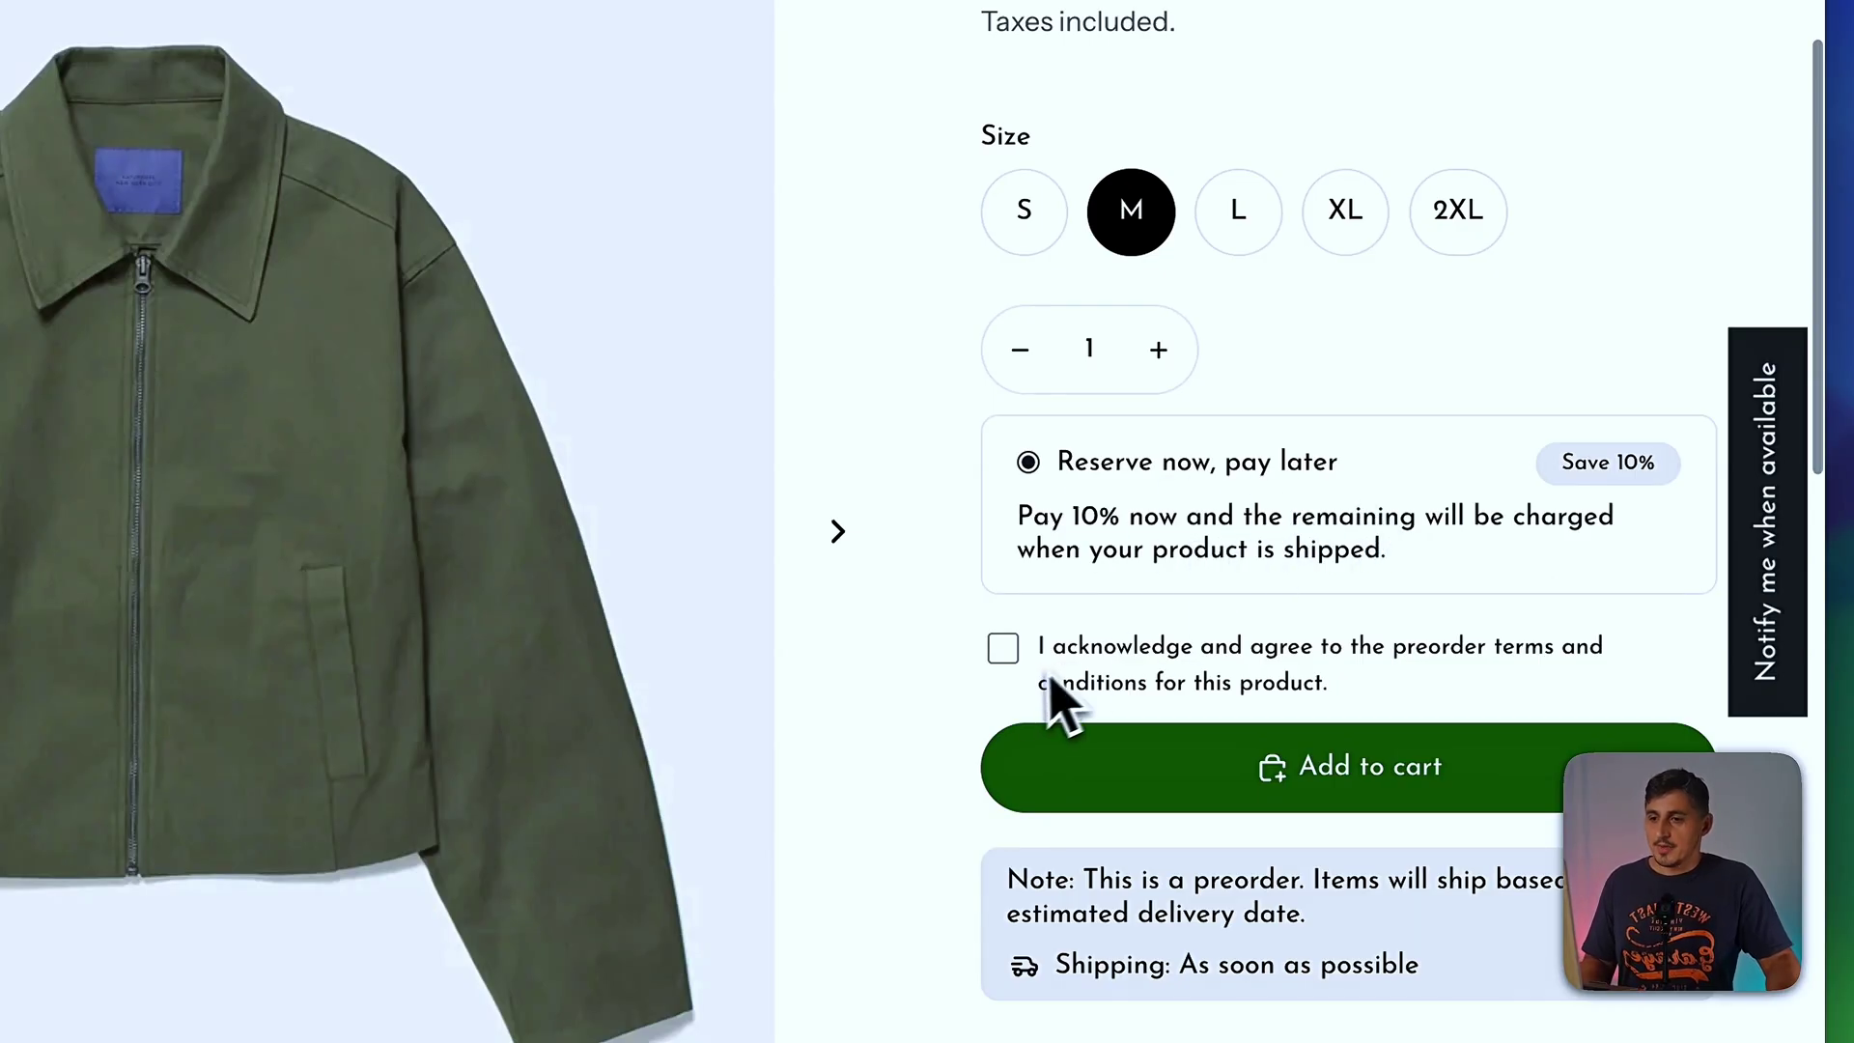
left_click(1012, 657)
left_click(1010, 660)
left_click(1055, 672)
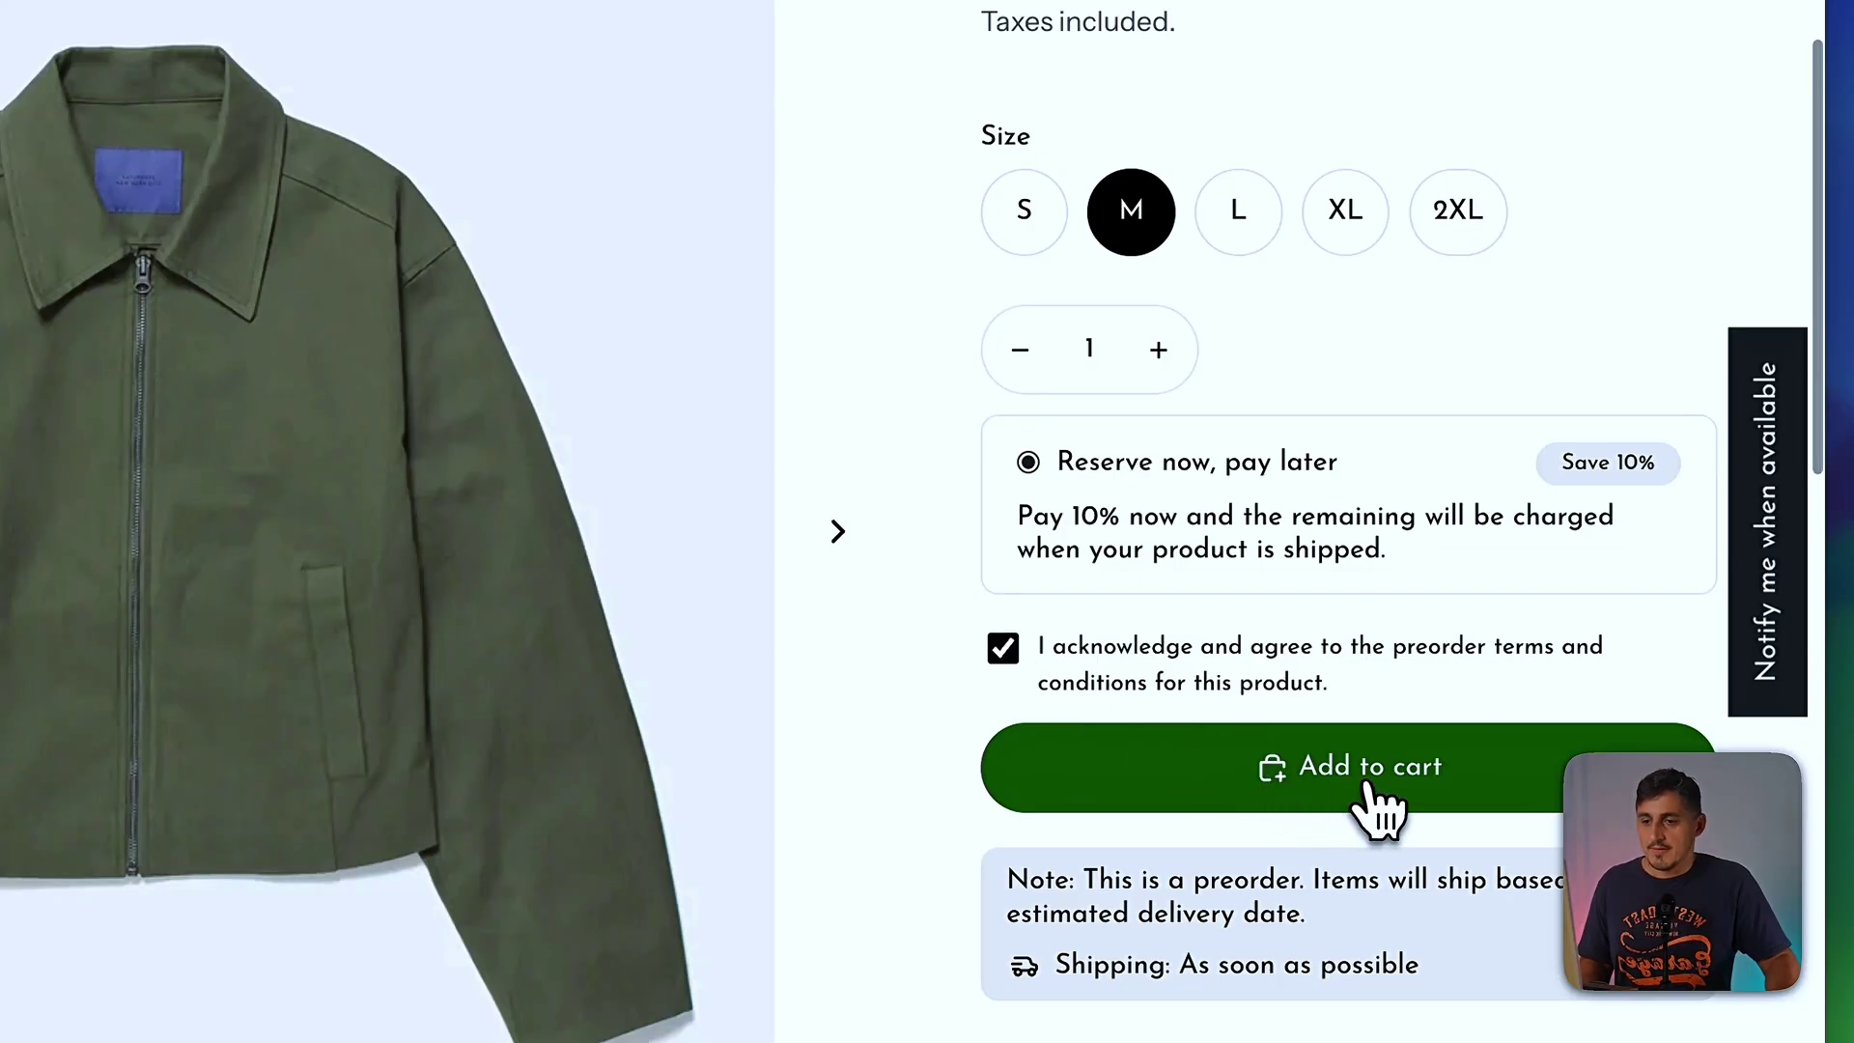
scroll(1415, 798, "down", 2)
left_click(1409, 657)
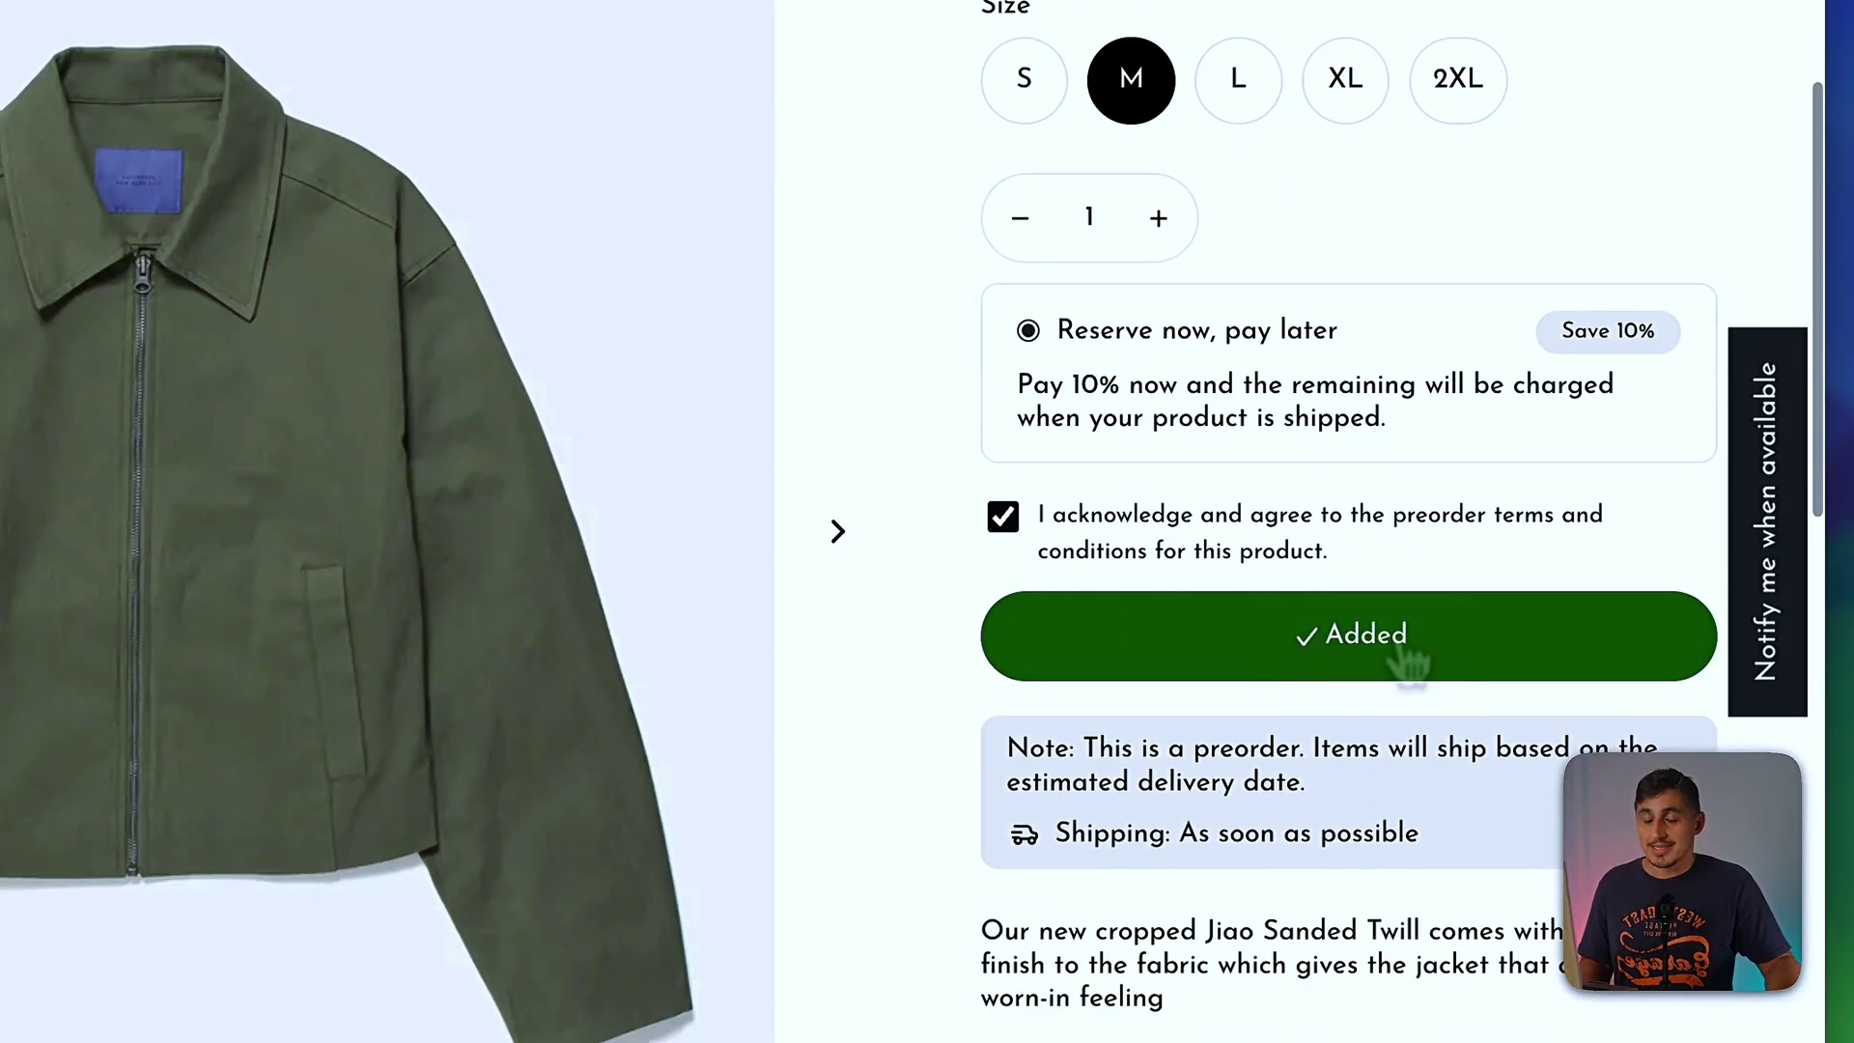
- Open the cart with the preordered jacket and proceed to checkout
left_click(1702, 106)
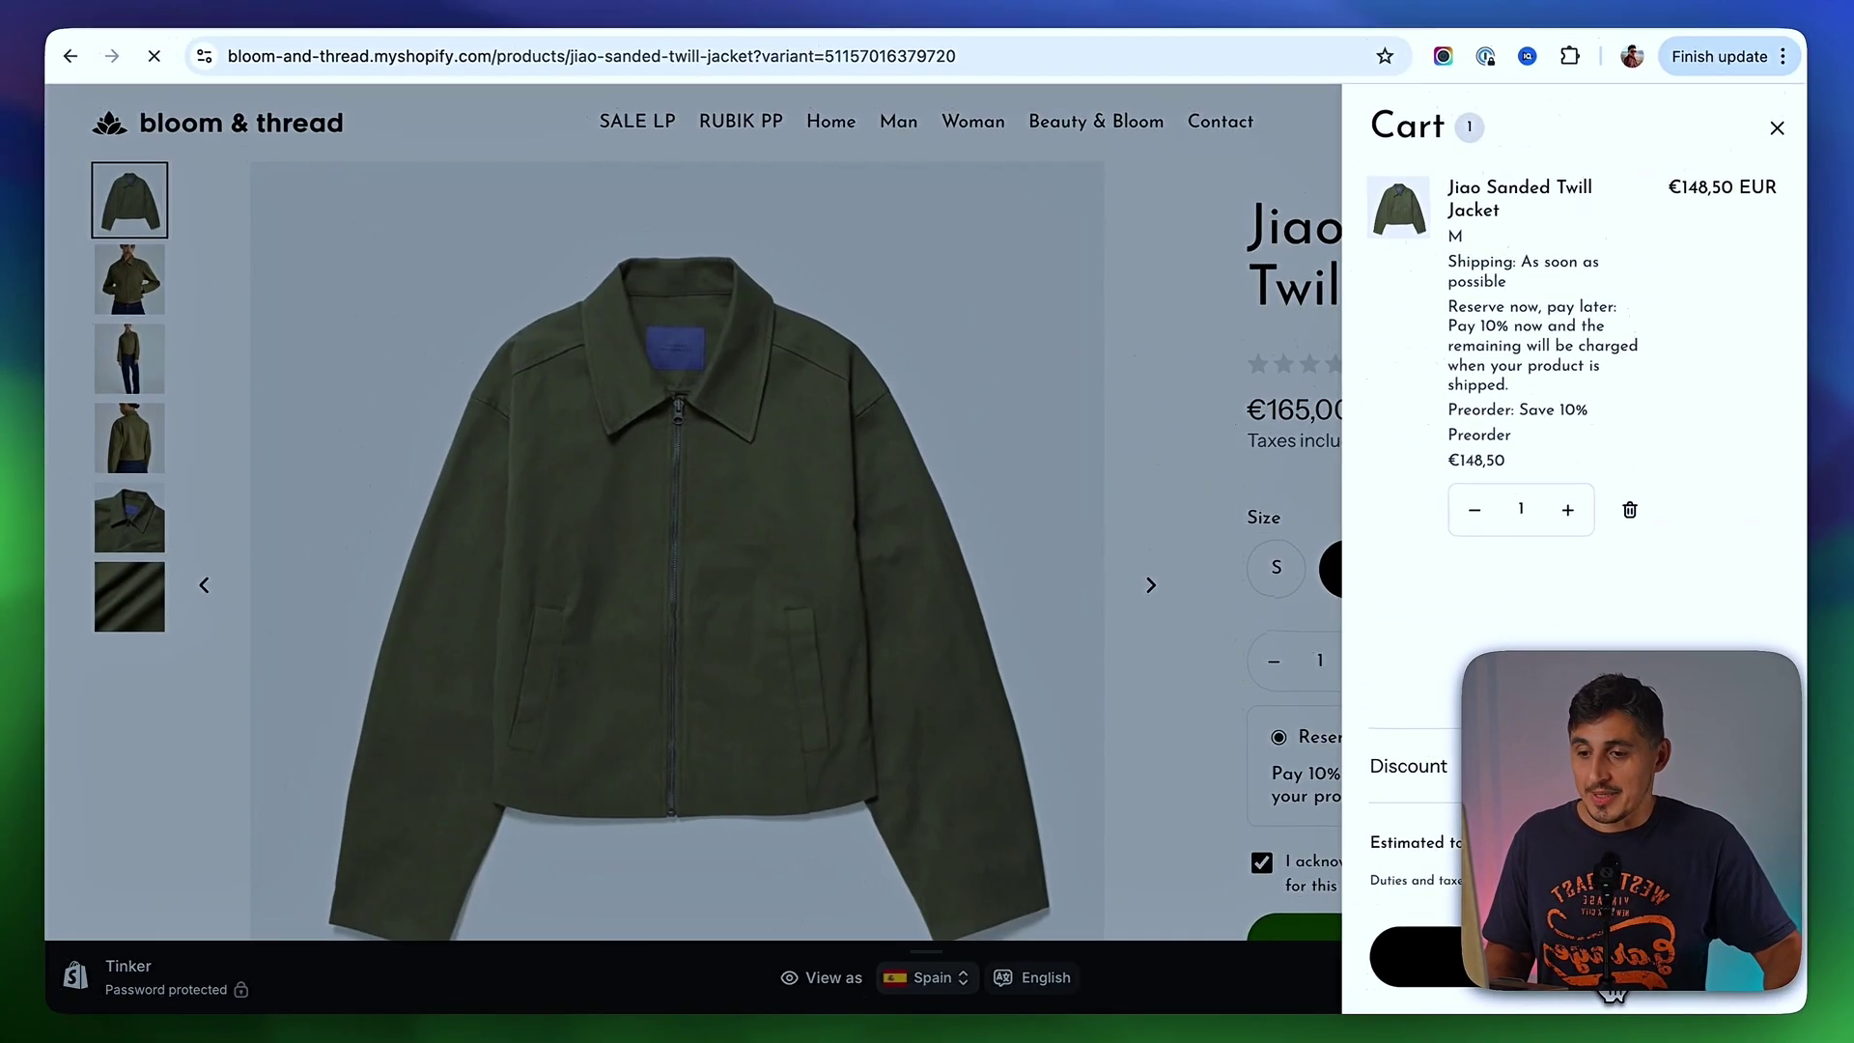
left_click(1606, 985)
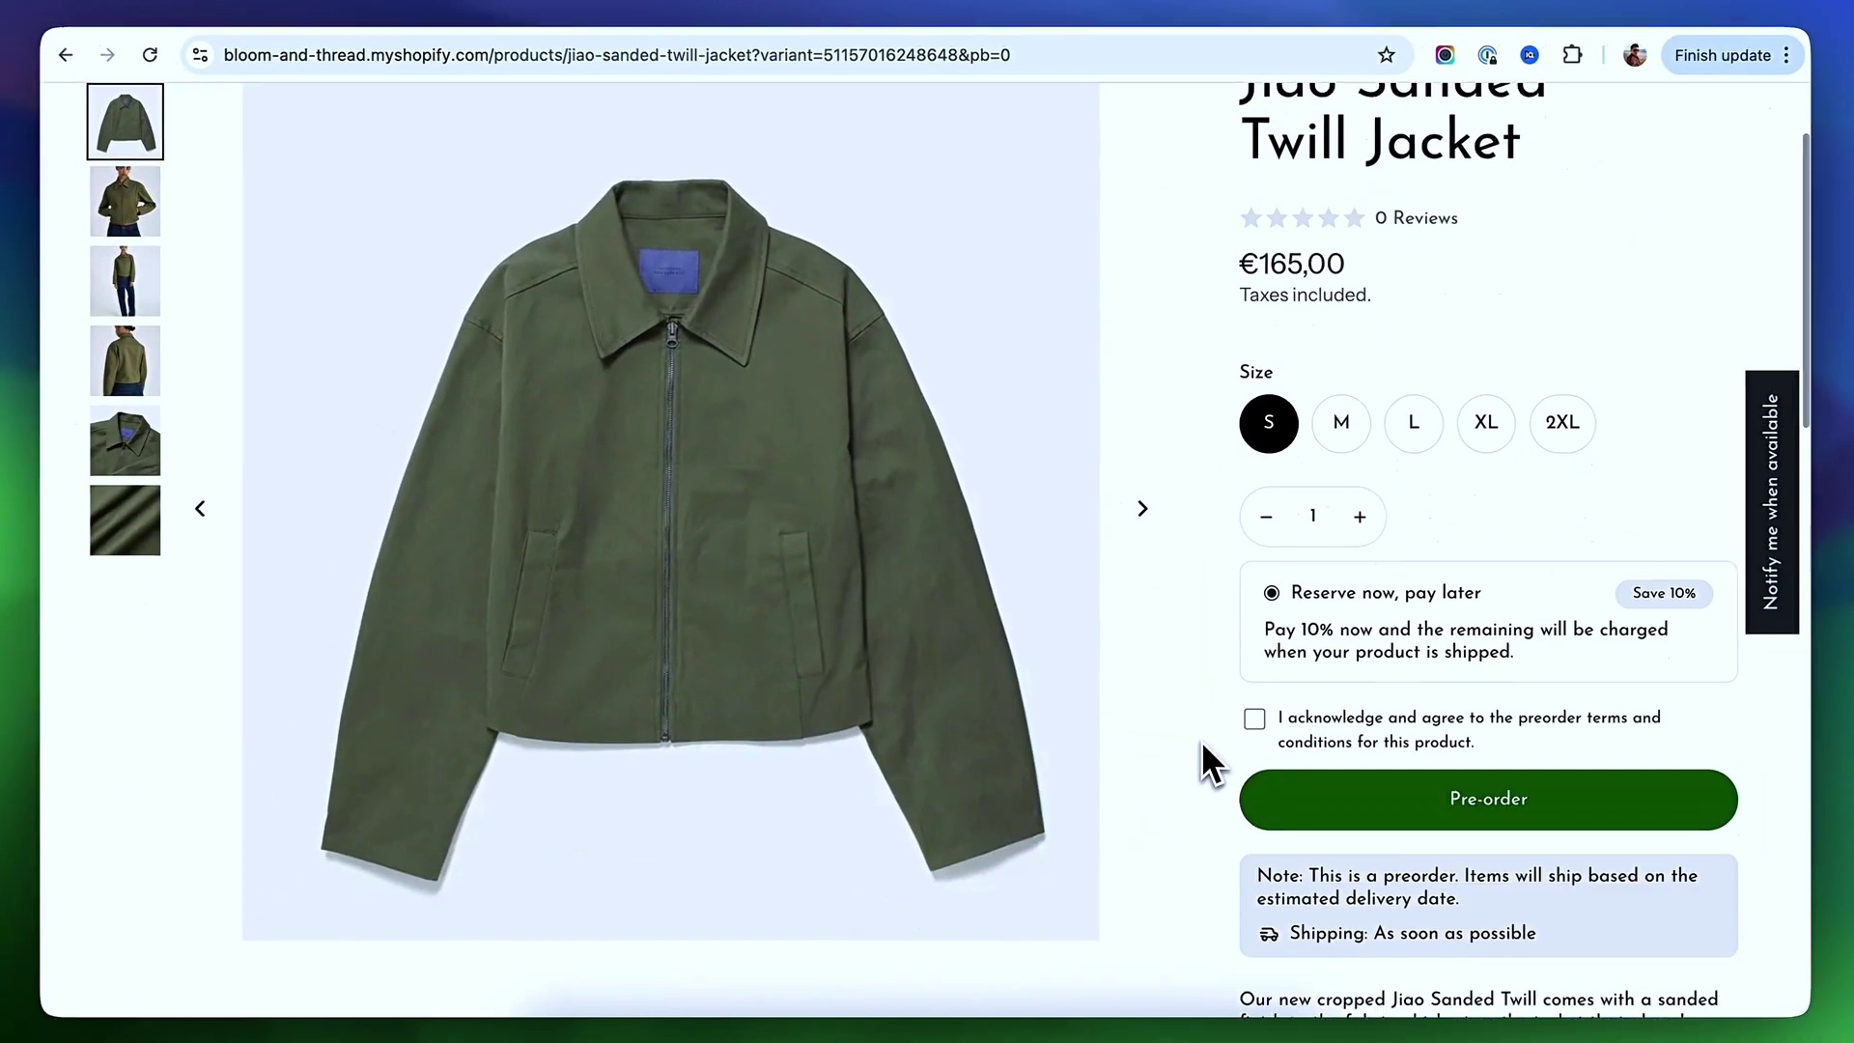
- Open the jacket's Notify me when available form and examine the sizes it offers for back-in-stock alerts
scroll(1201, 740, "down", 1)
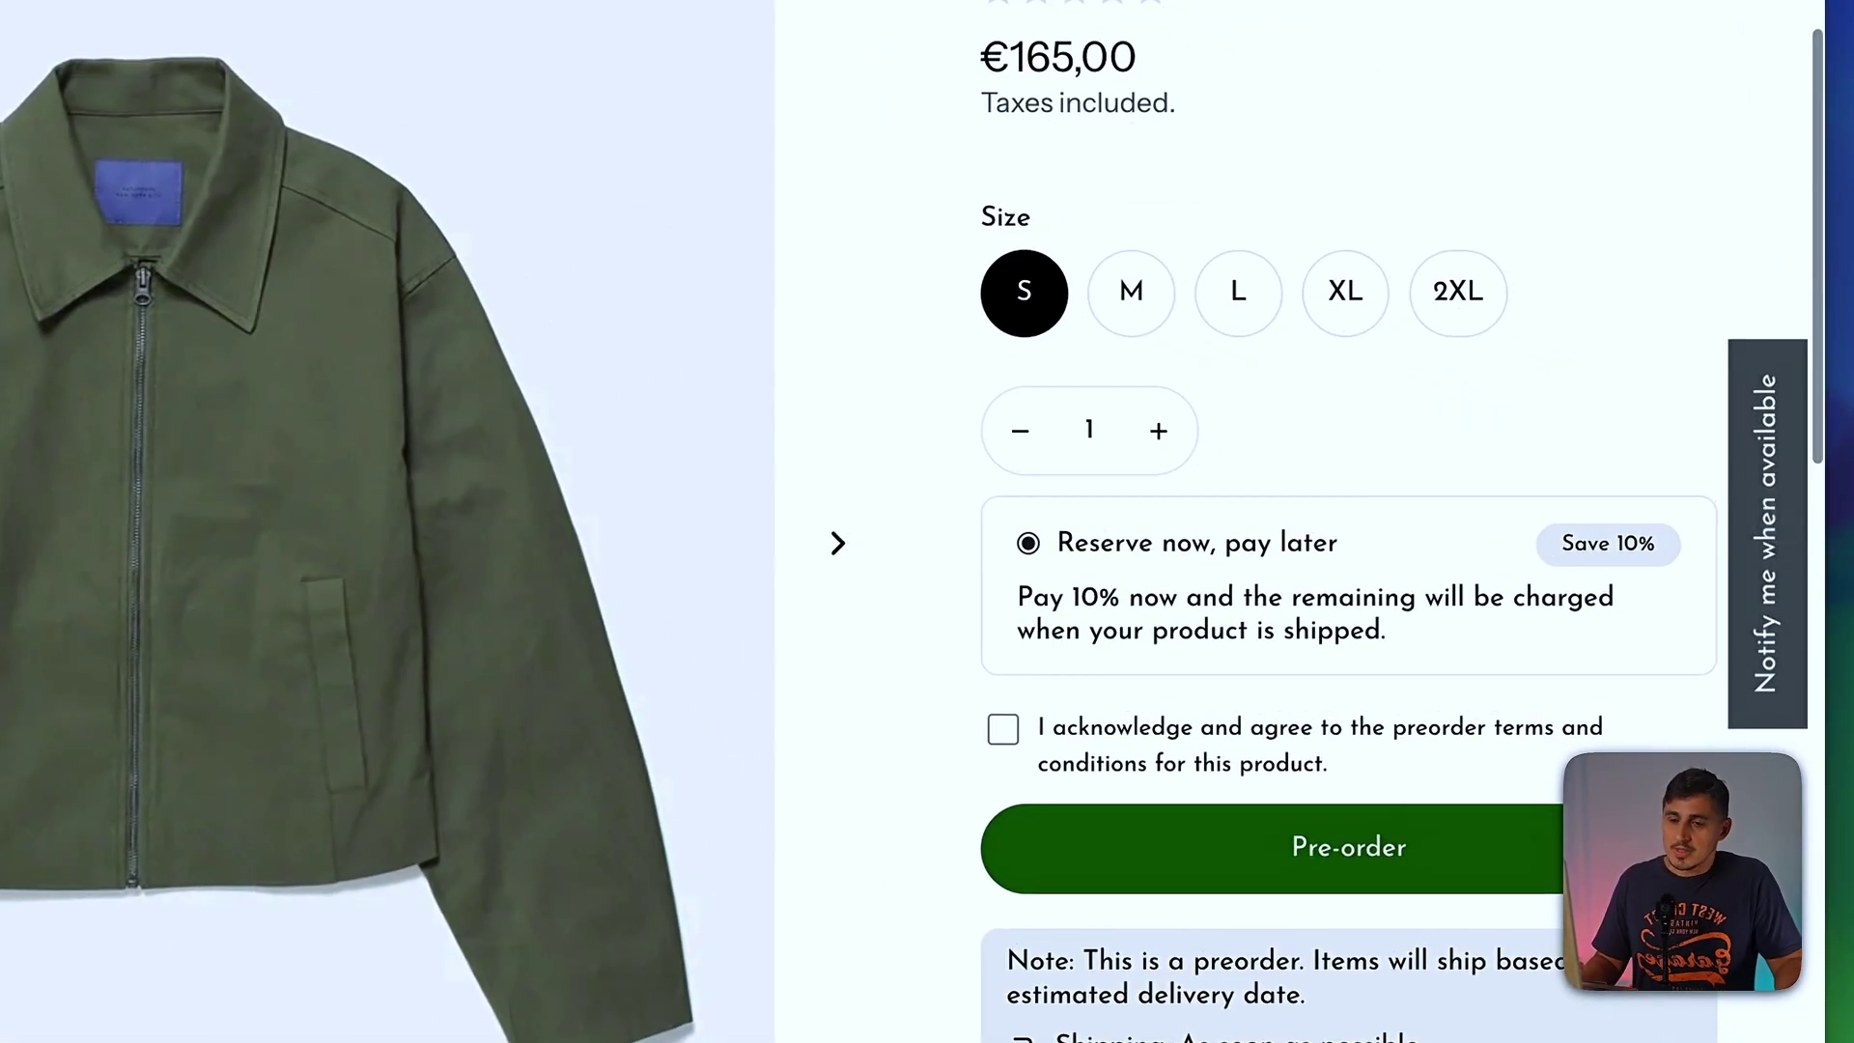
left_click(1775, 529)
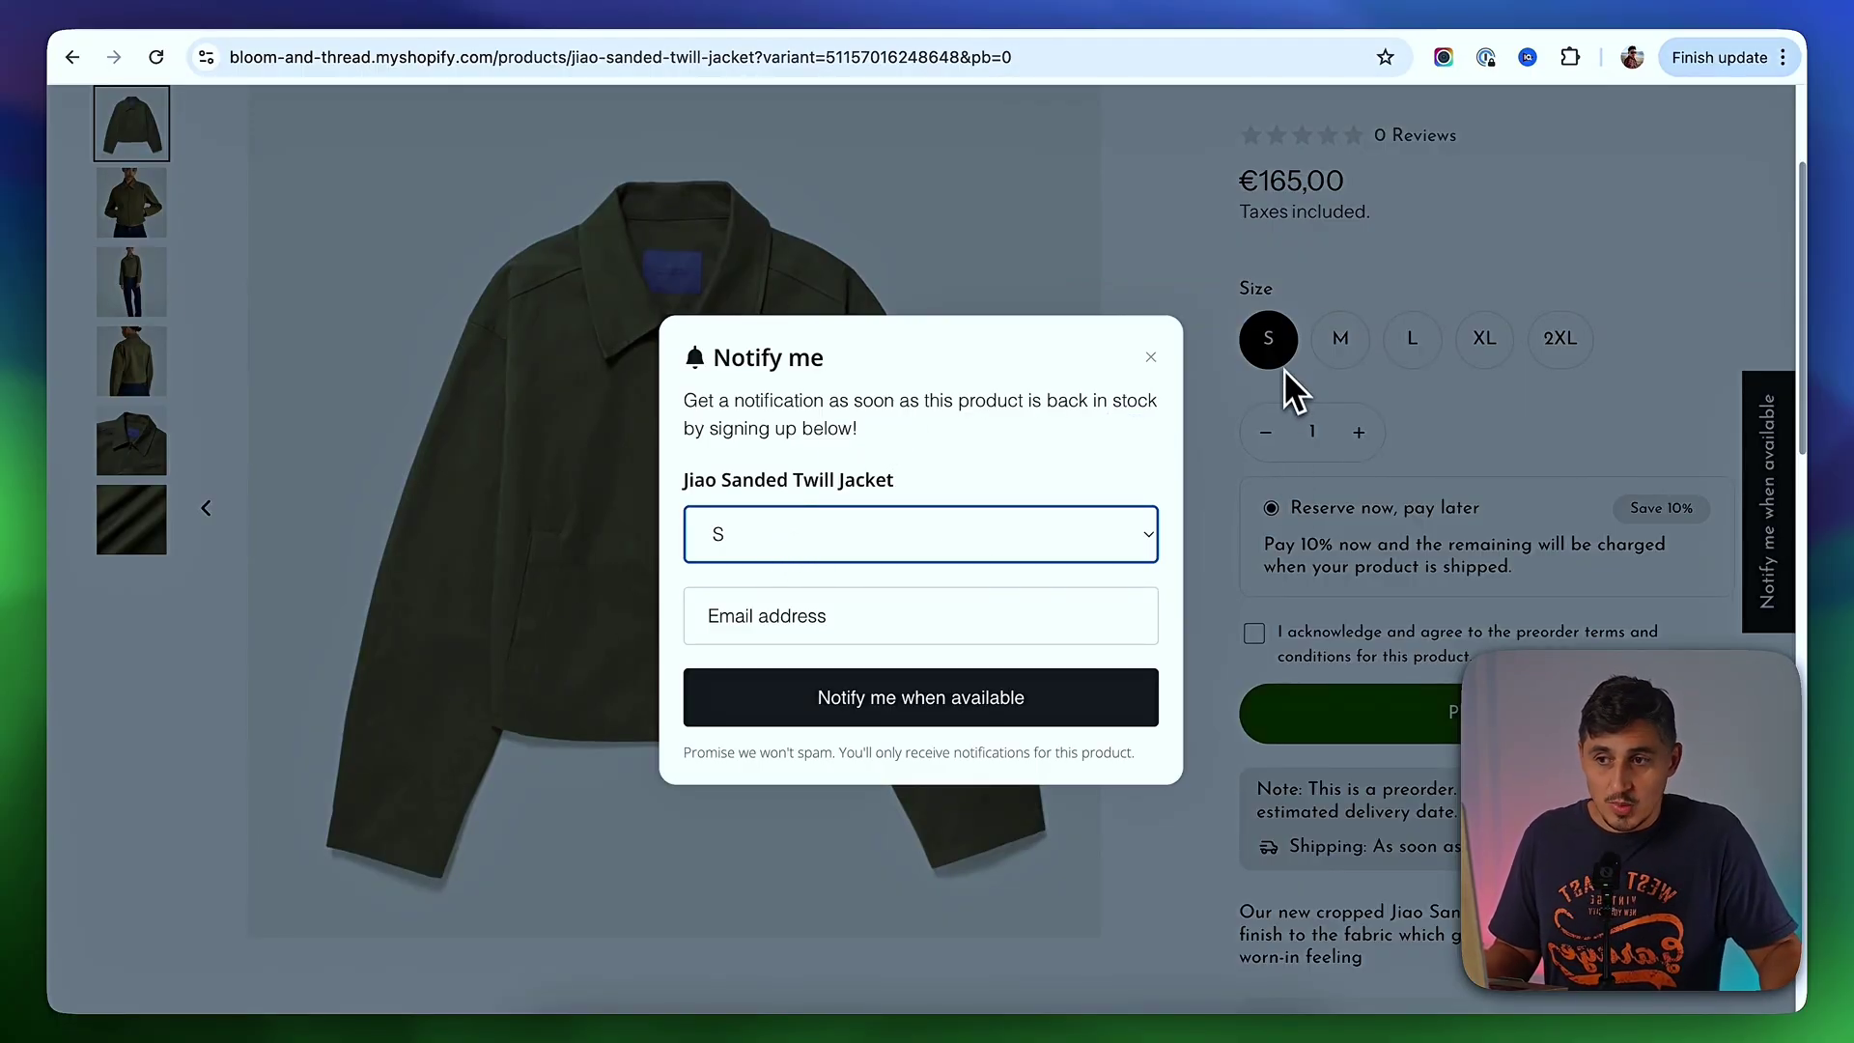
left_click(1042, 539)
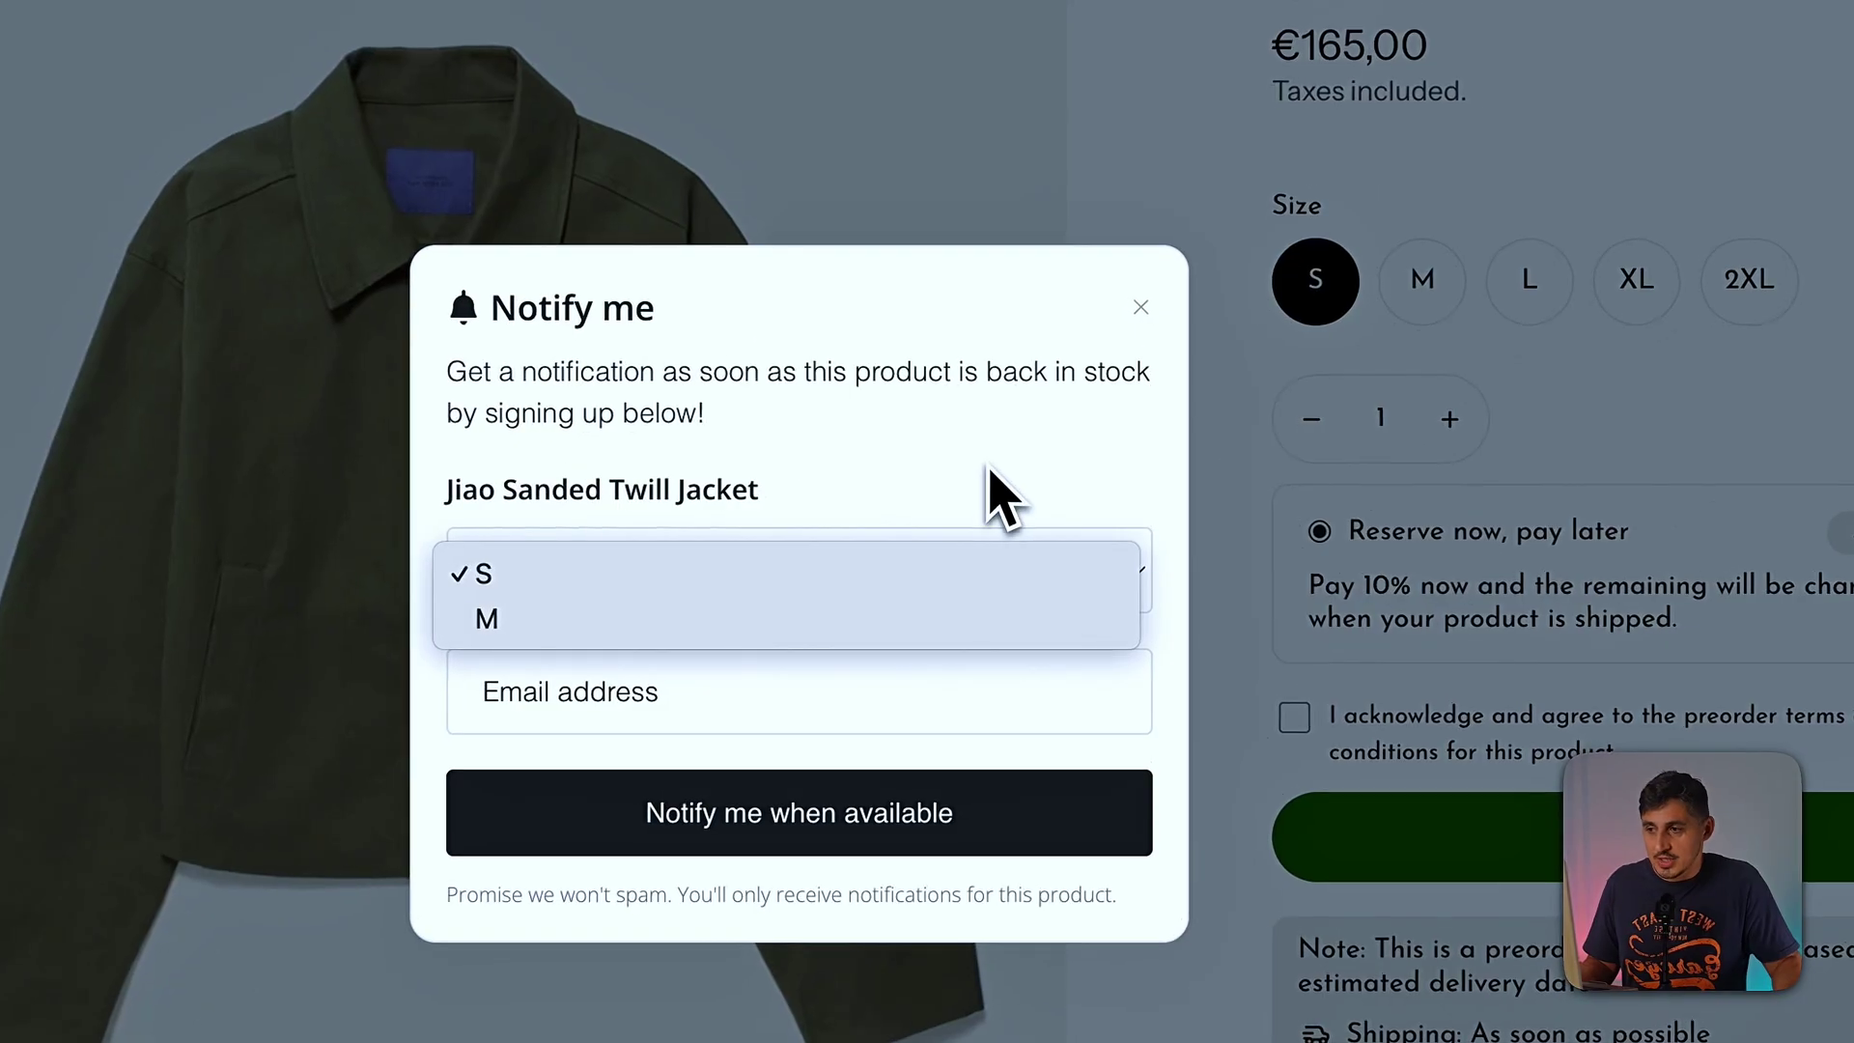
left_click(988, 467)
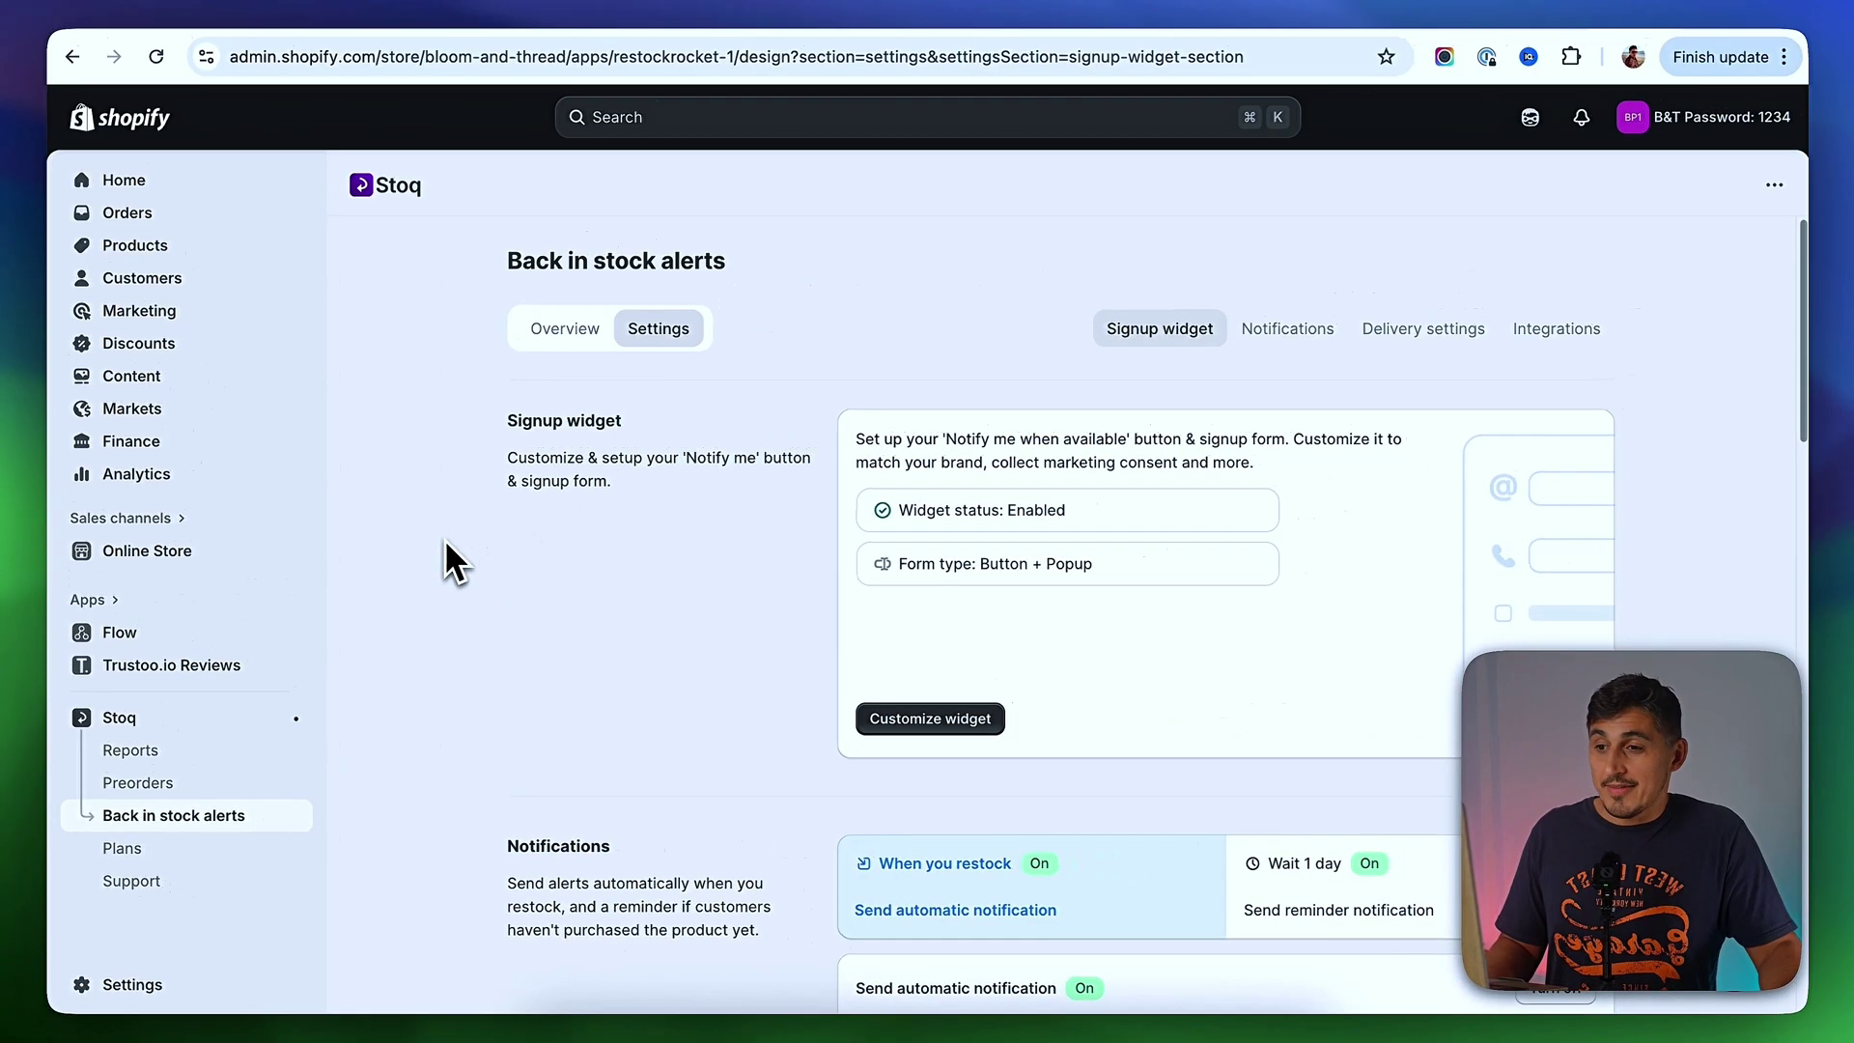
- Review STOQ's Back in stock alerts settings, covering the signup widget, notifications, integrations and data import
scroll(446, 546, "down", 5)
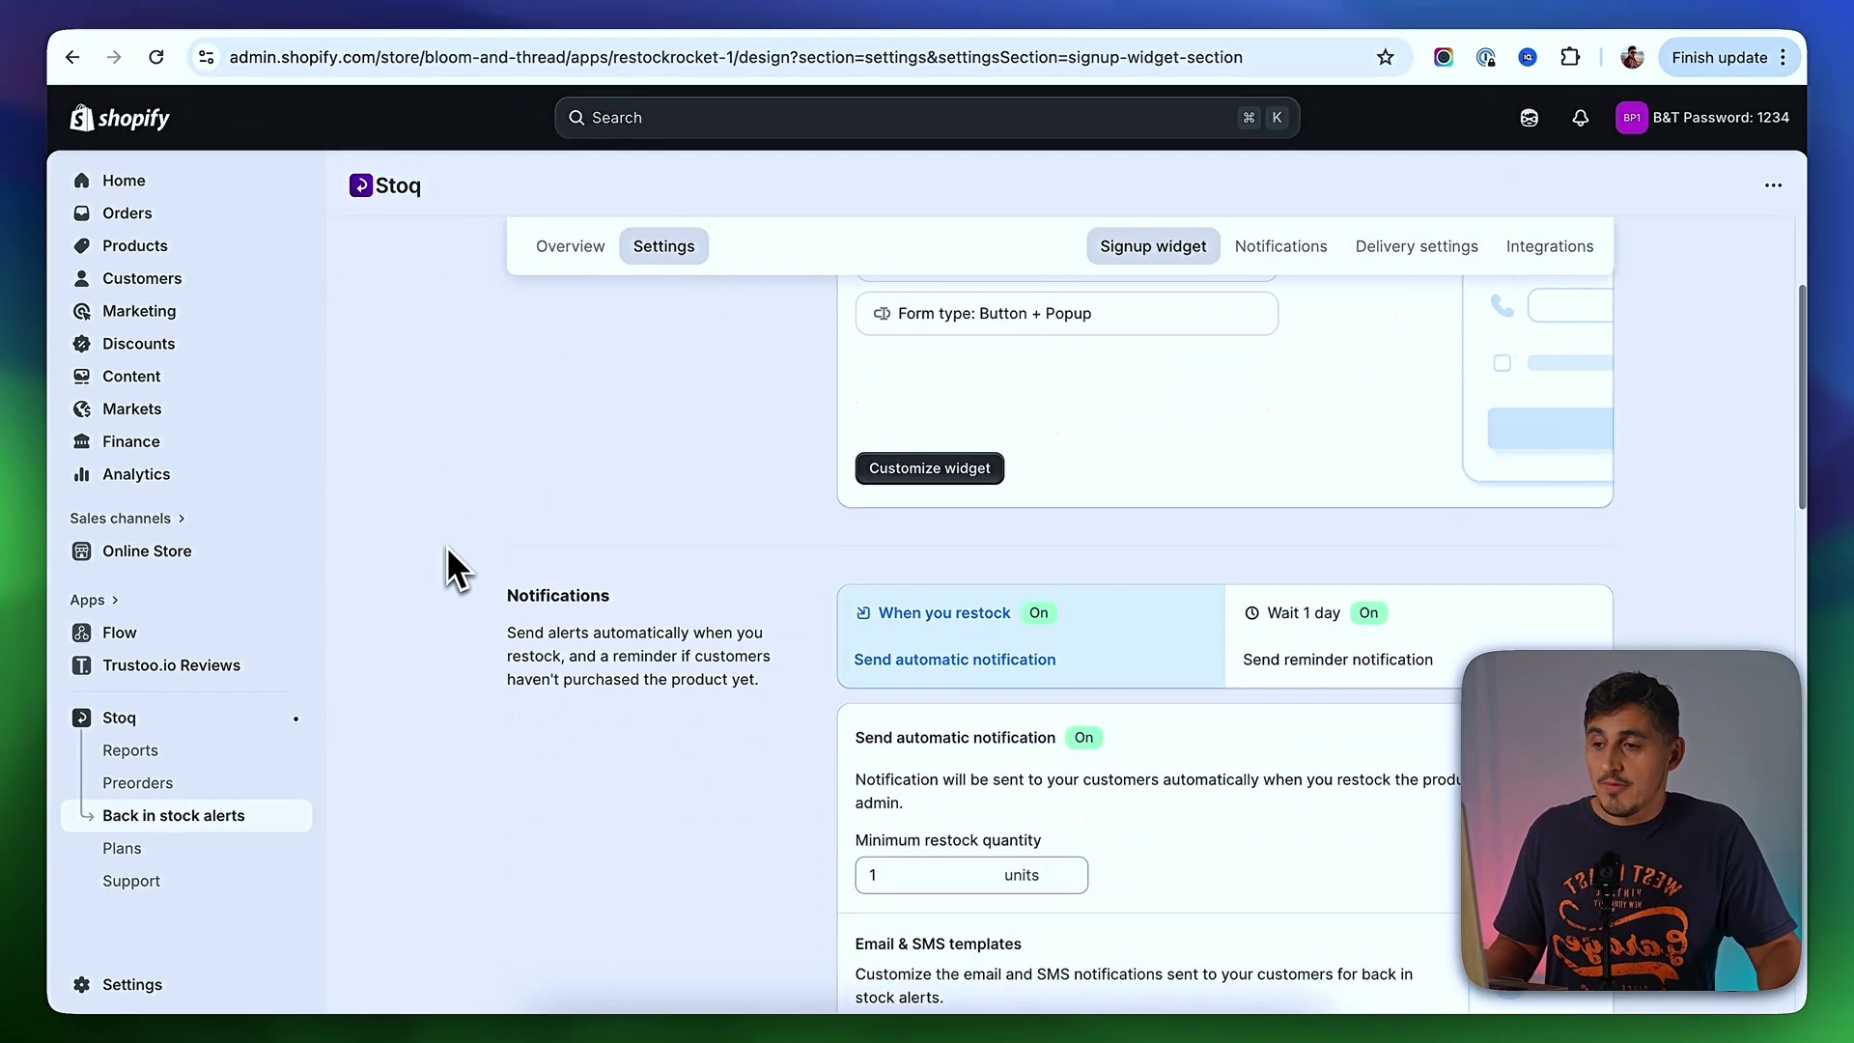
scroll(448, 547, "down", 3)
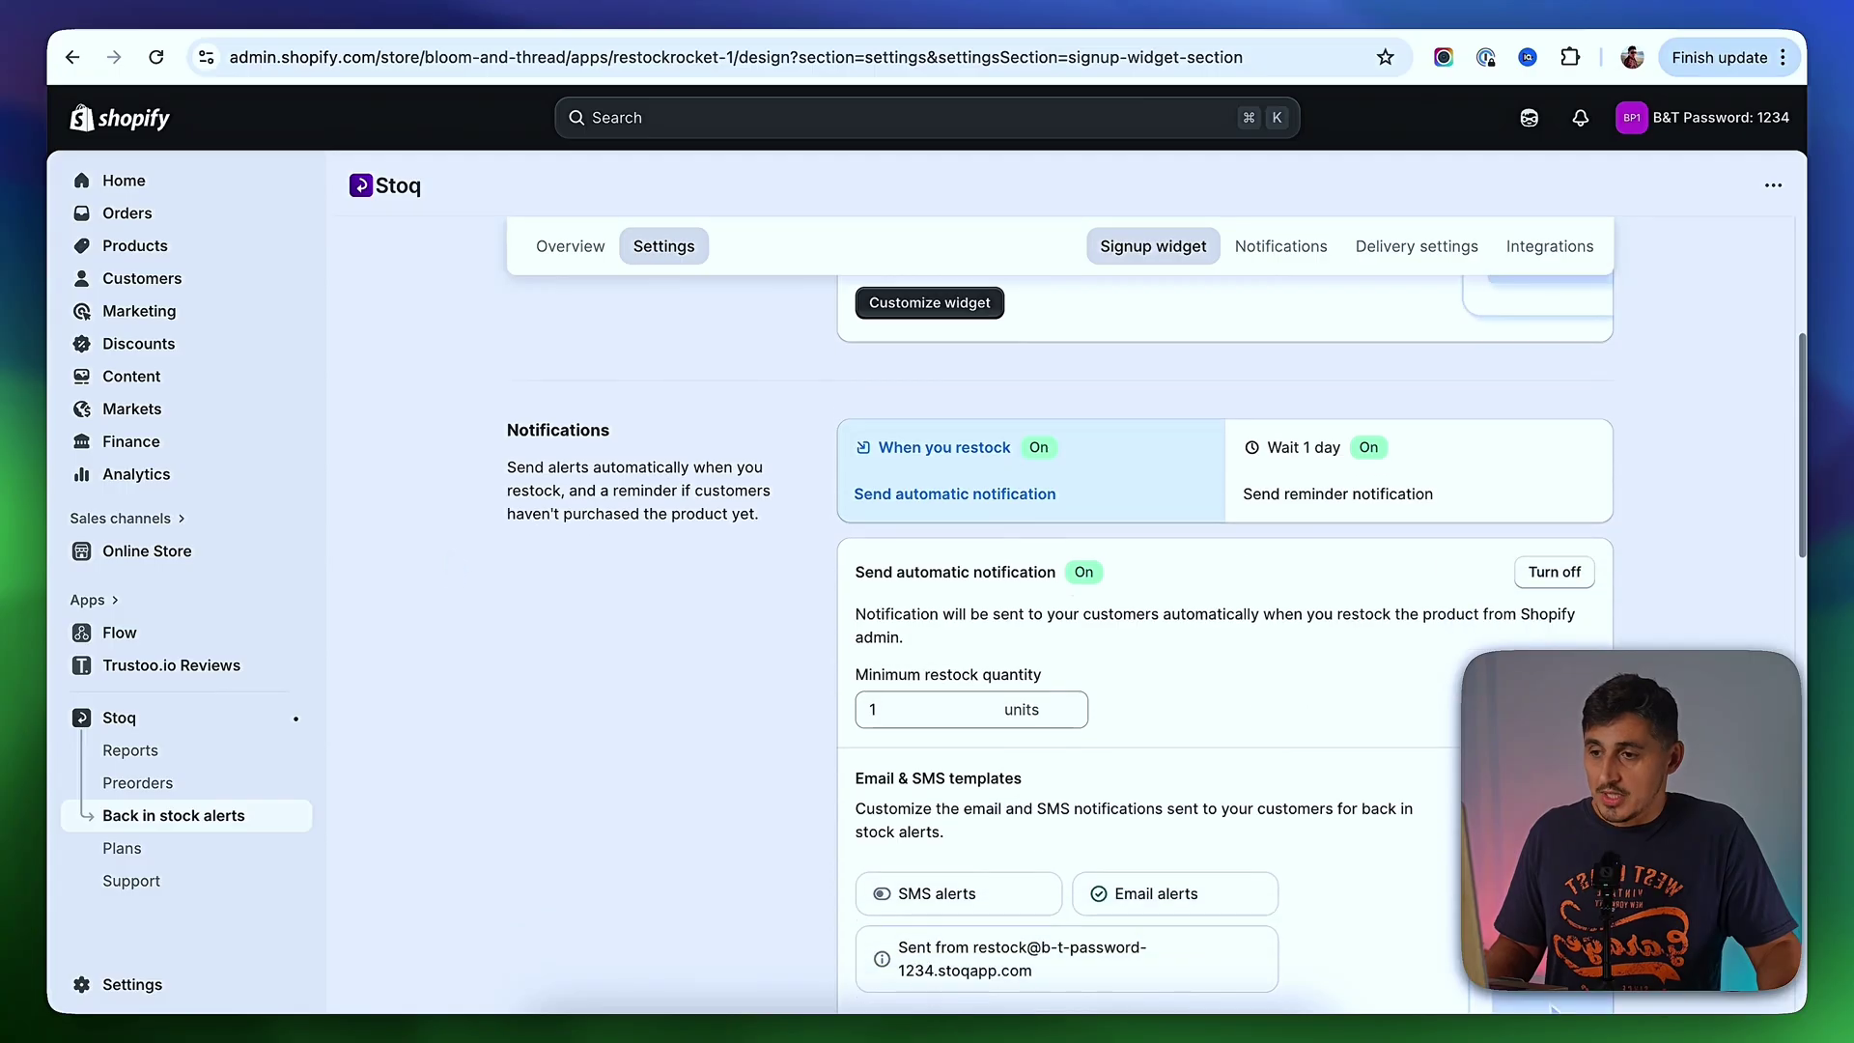
scroll(454, 568, "down", 10)
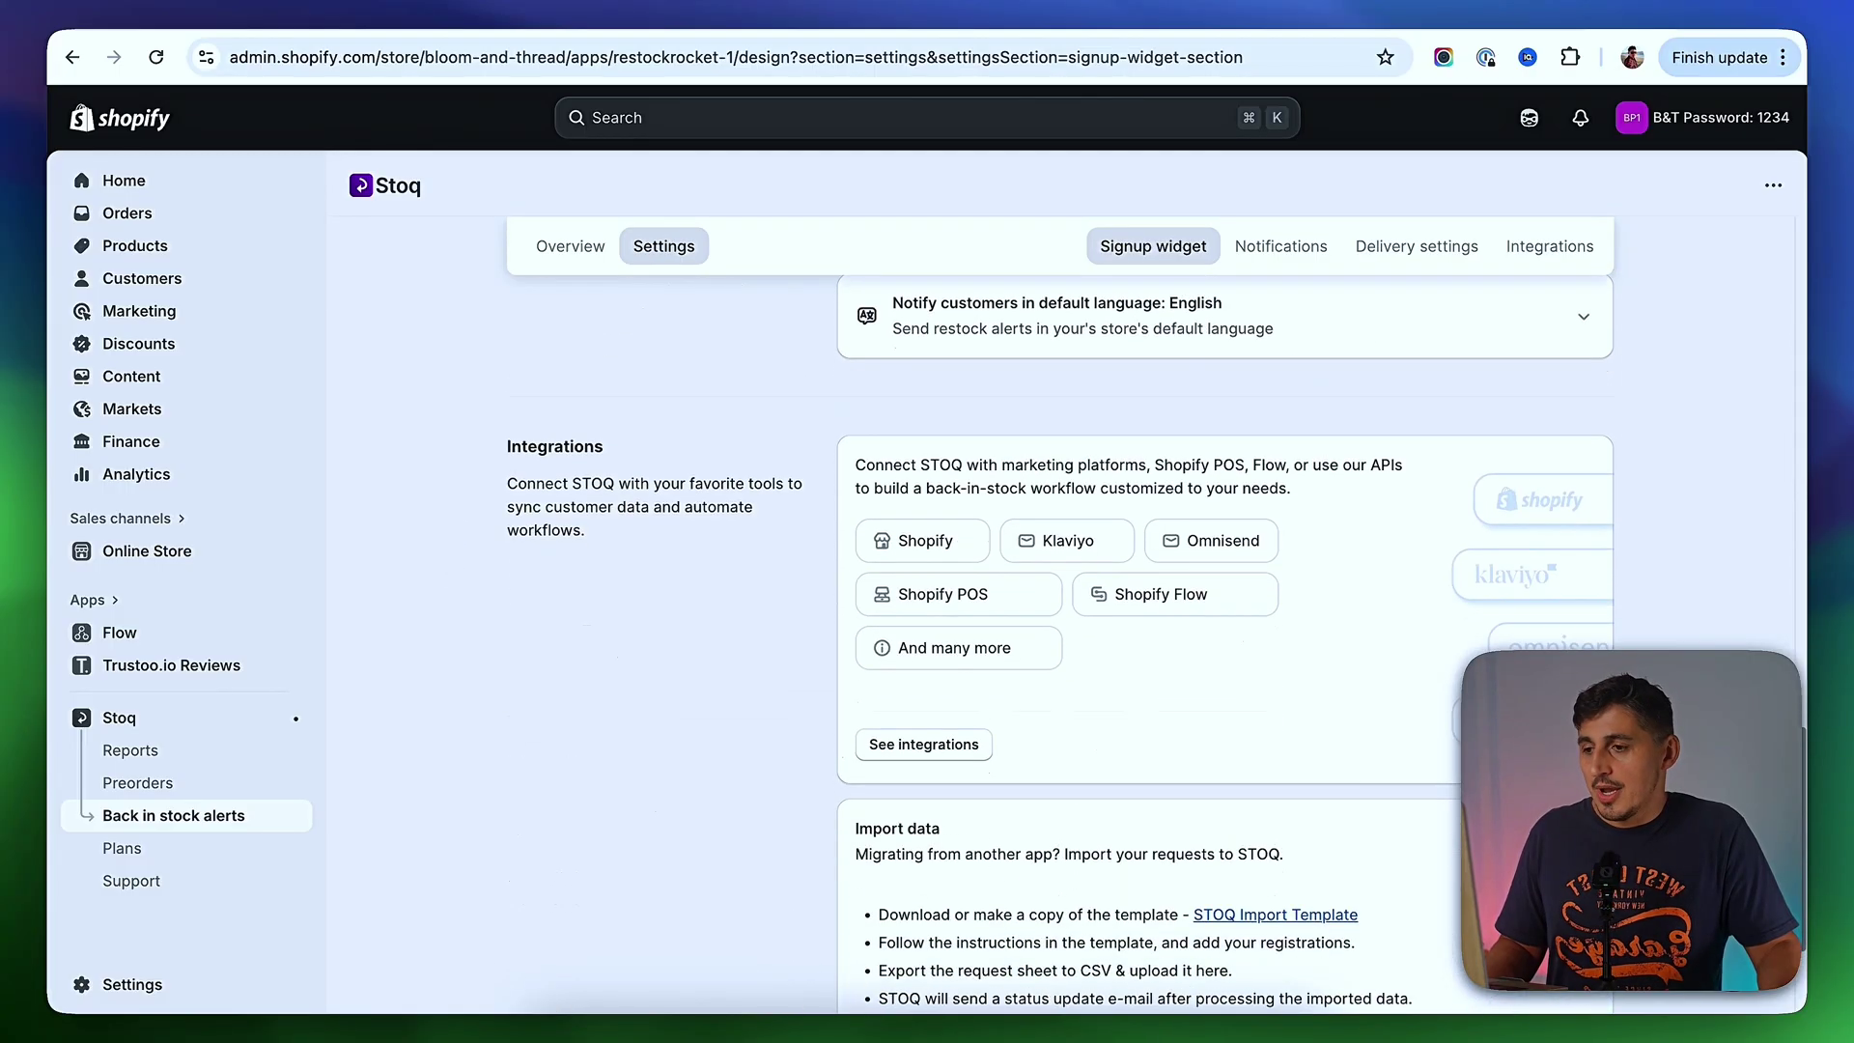
scroll(840, 507, "down", 1)
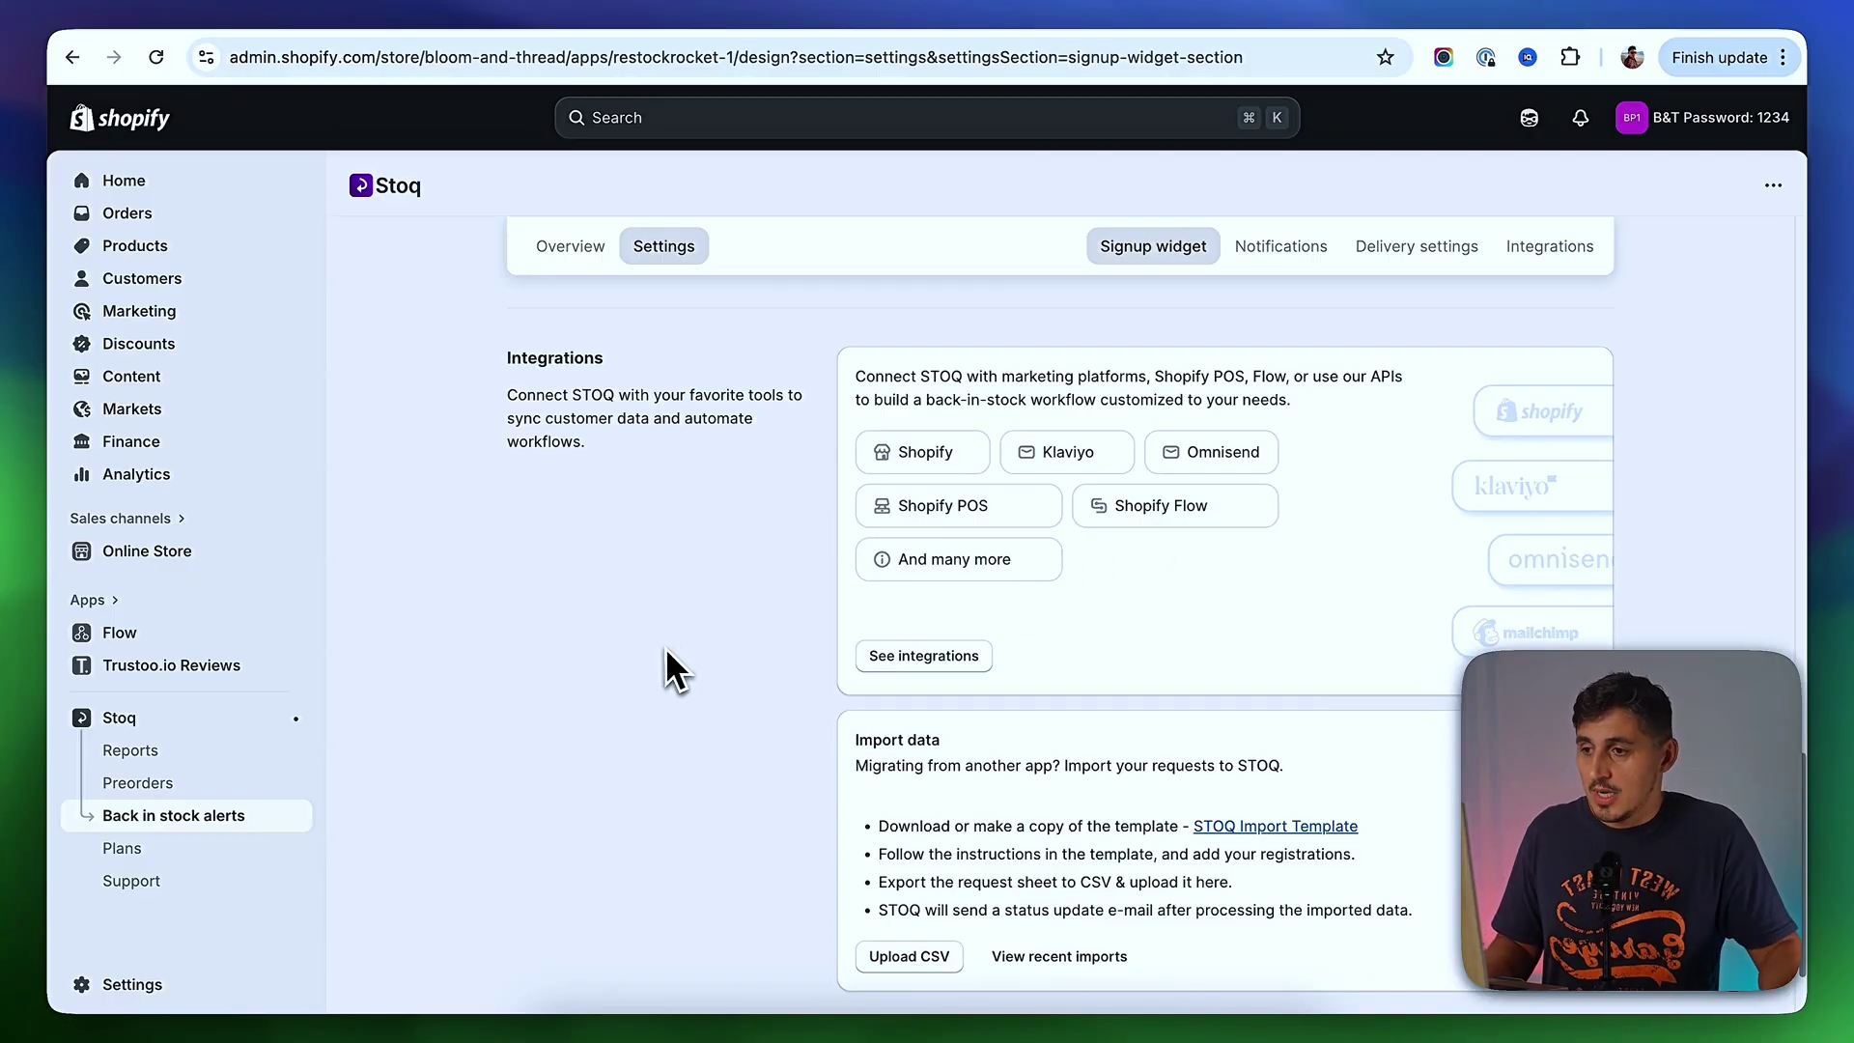
scroll(667, 650, "up", 15)
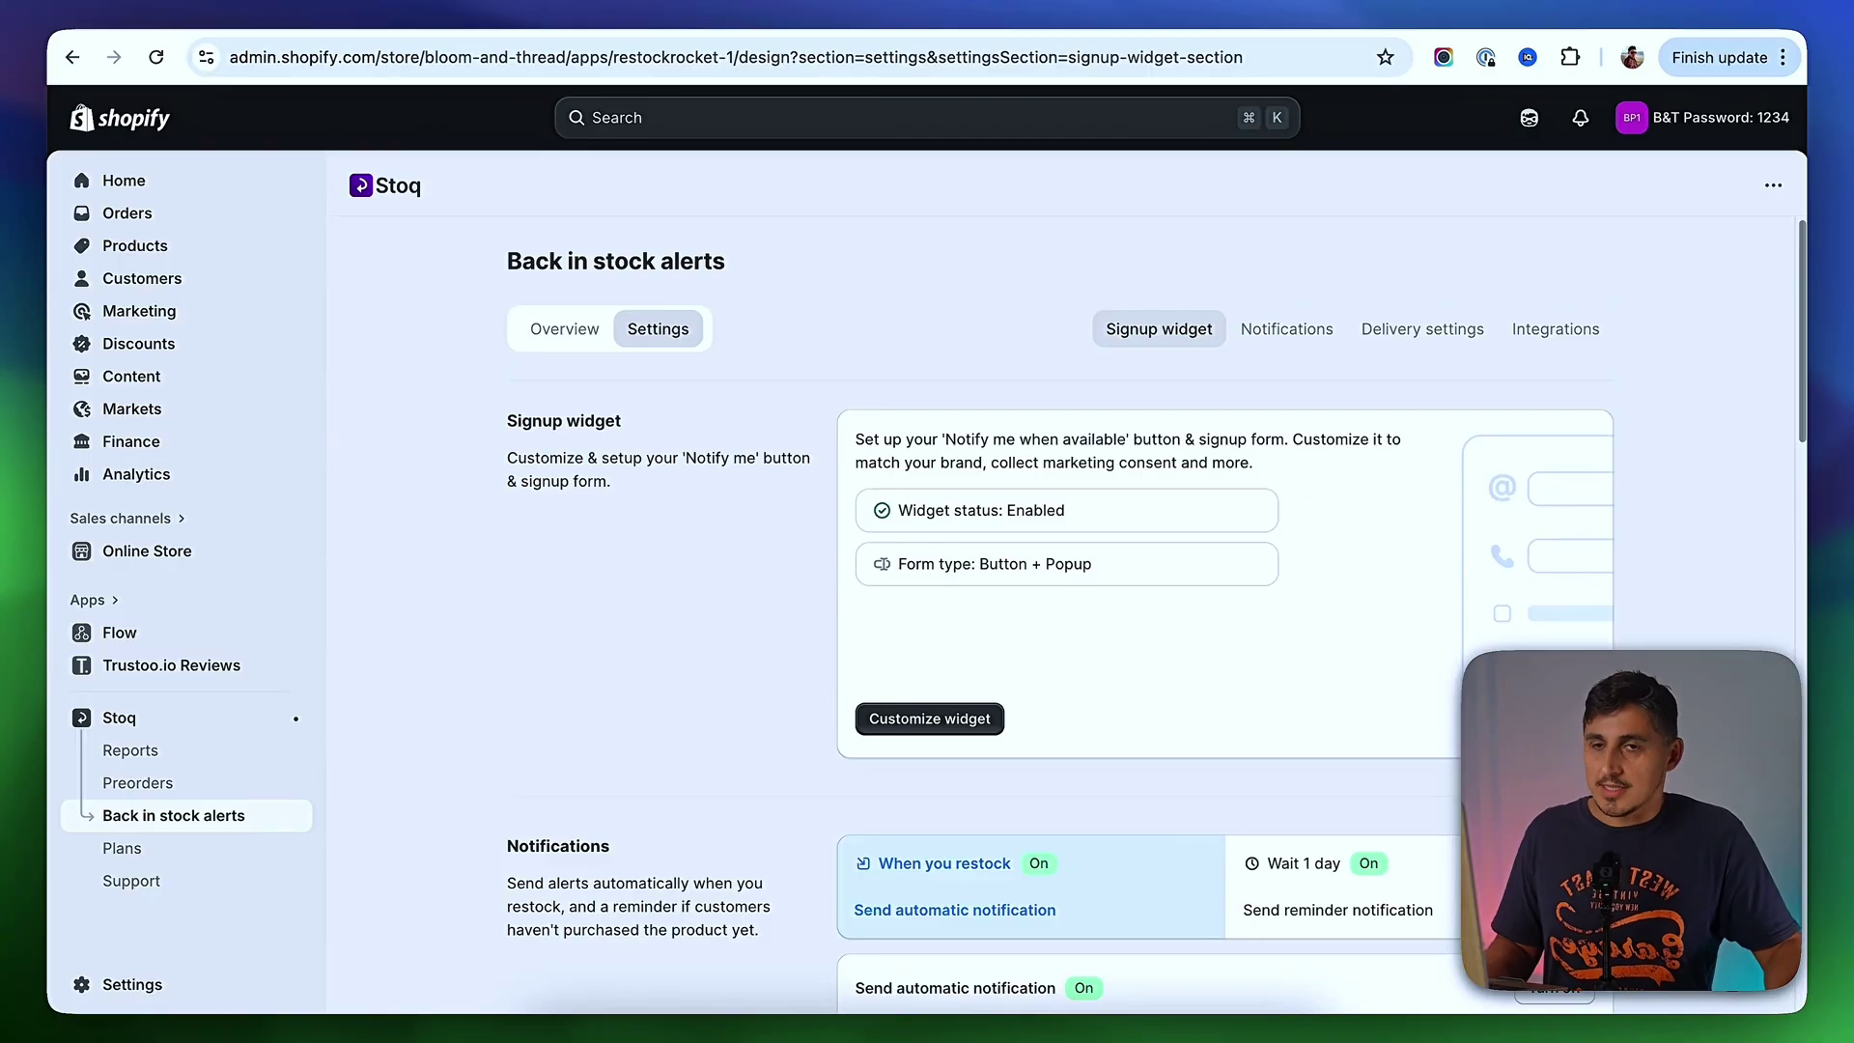
scroll(1062, 628, "down", 2)
scroll(1062, 628, "up", 2)
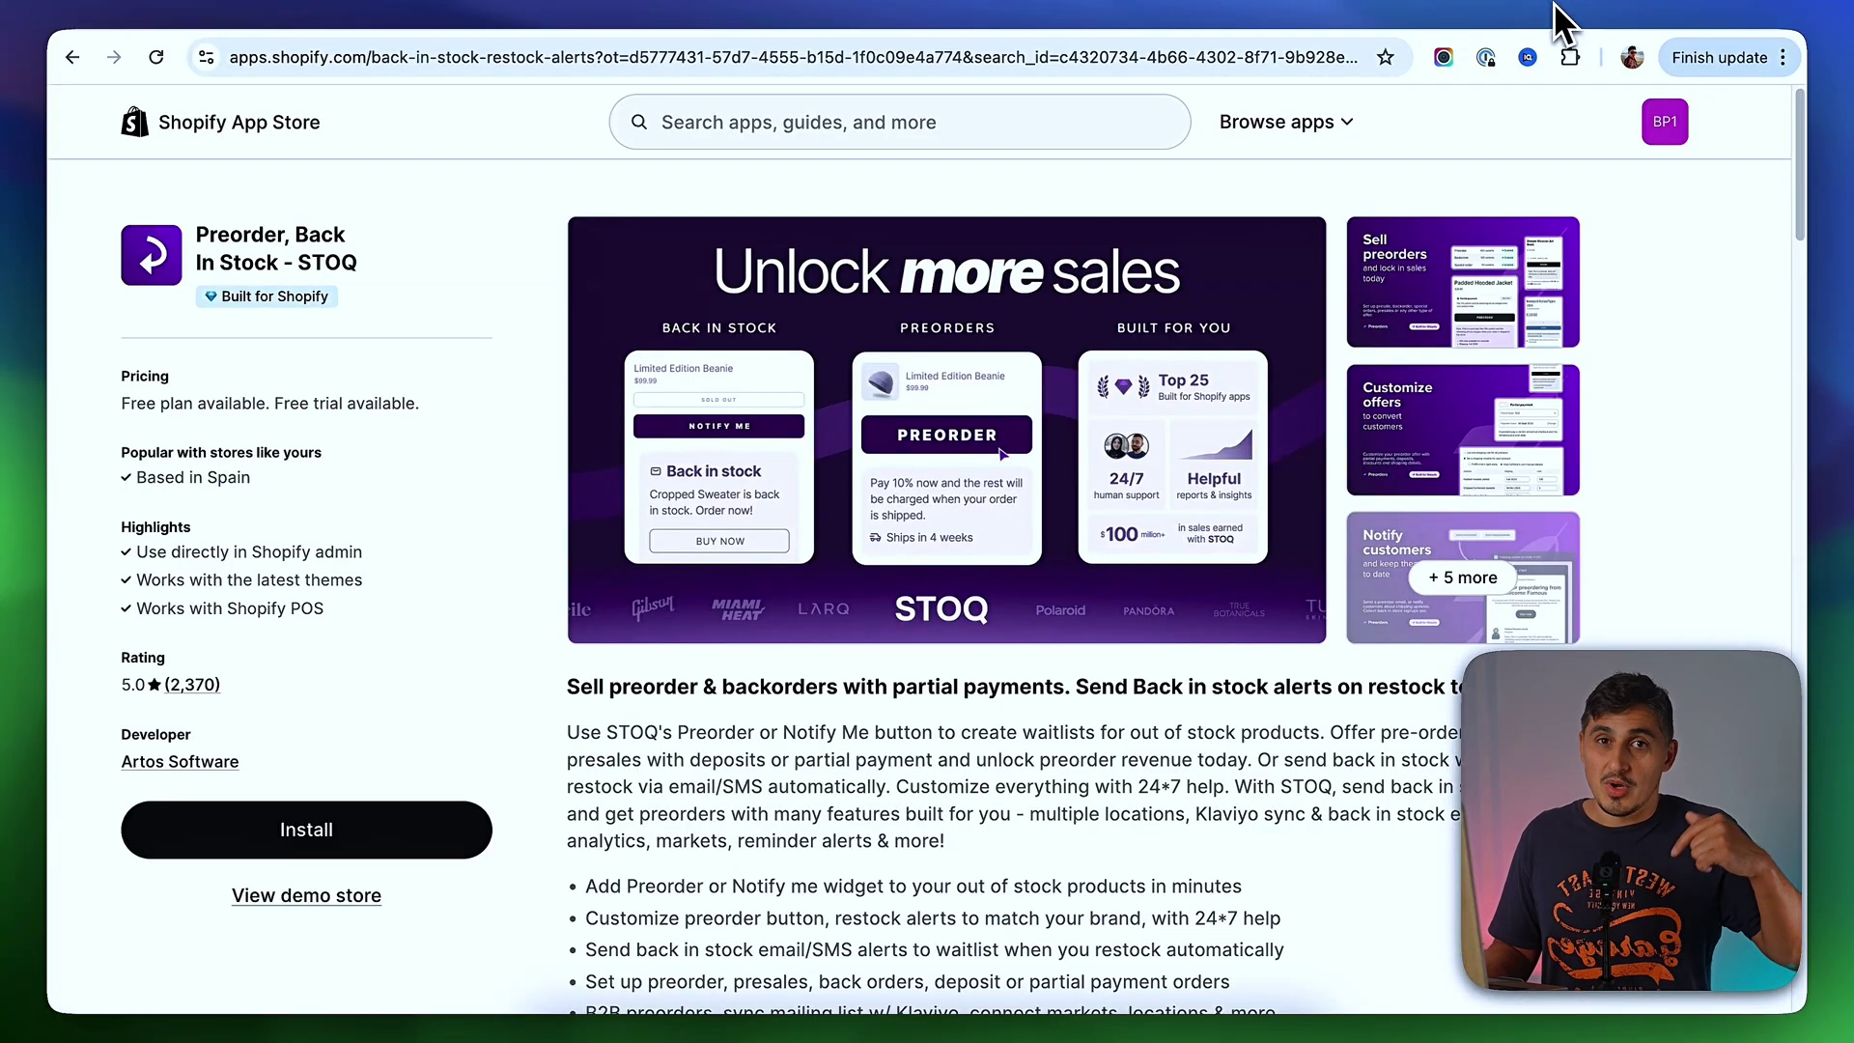